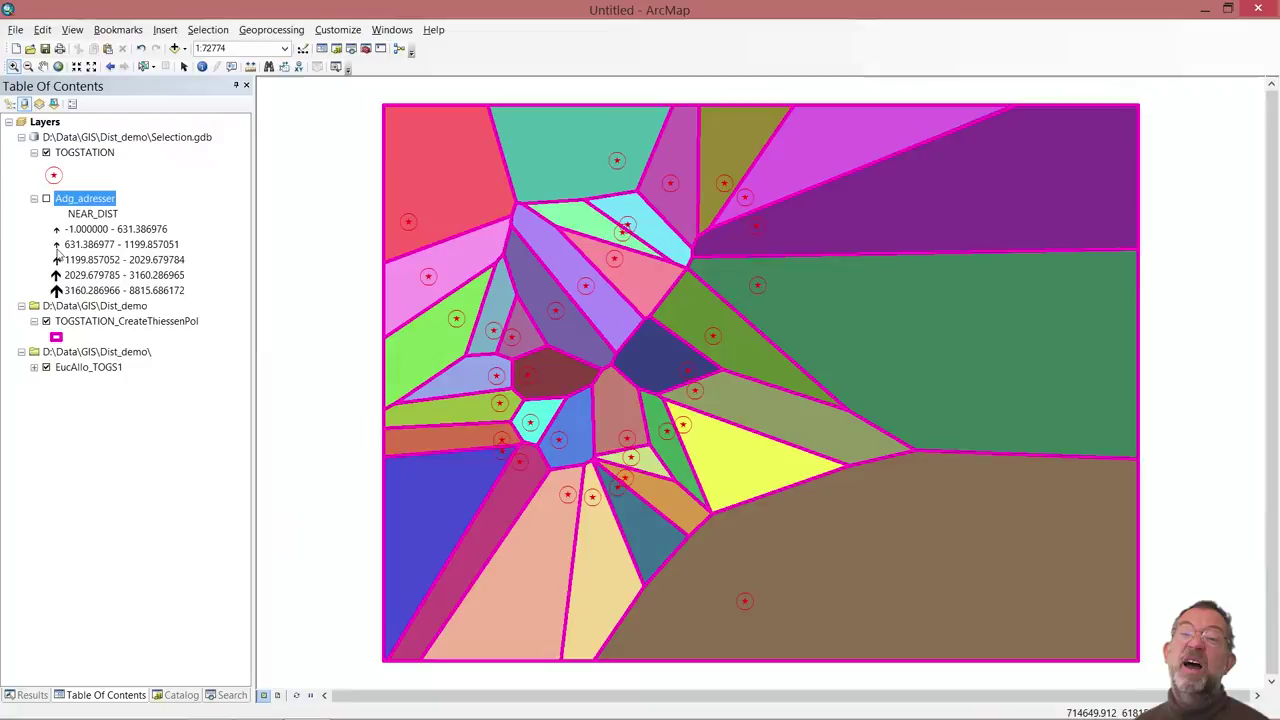
Step: Switch off TOGSTATION_CreateThiessenPol and EucAllo_TOGS1 so only the station points remain visible
left_click(46, 321)
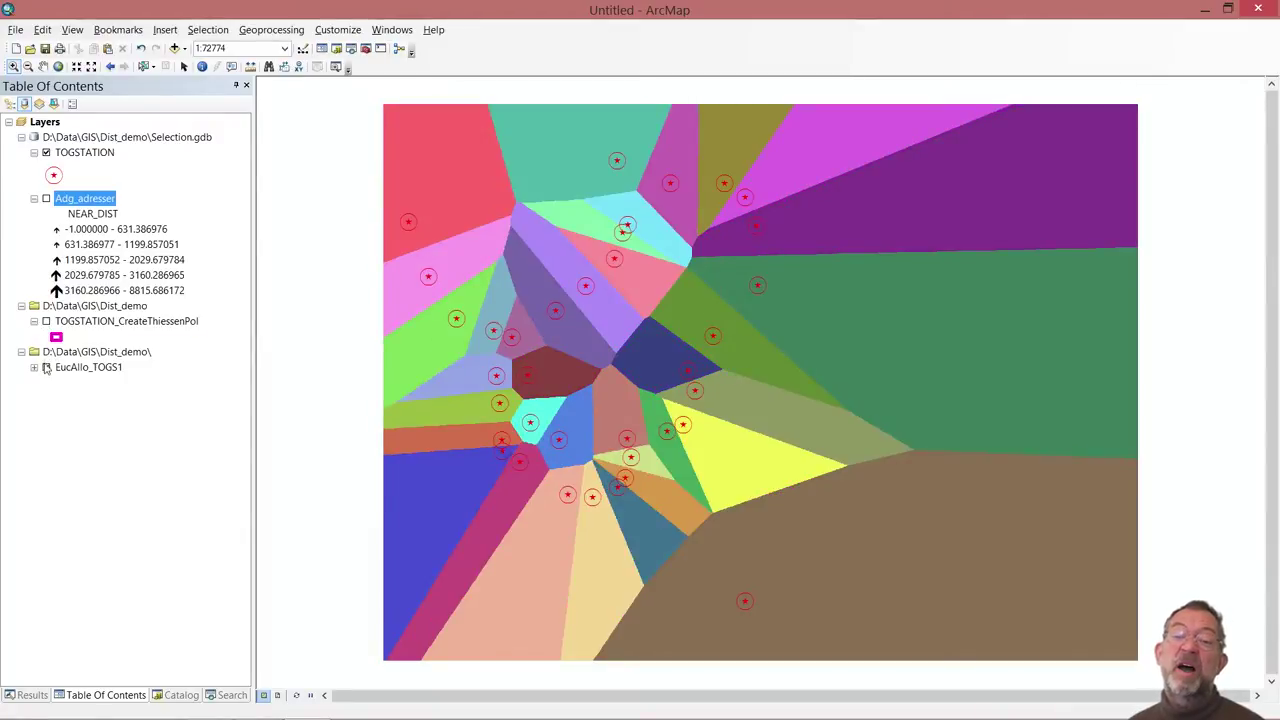
left_click(46, 367)
right_click(93, 368)
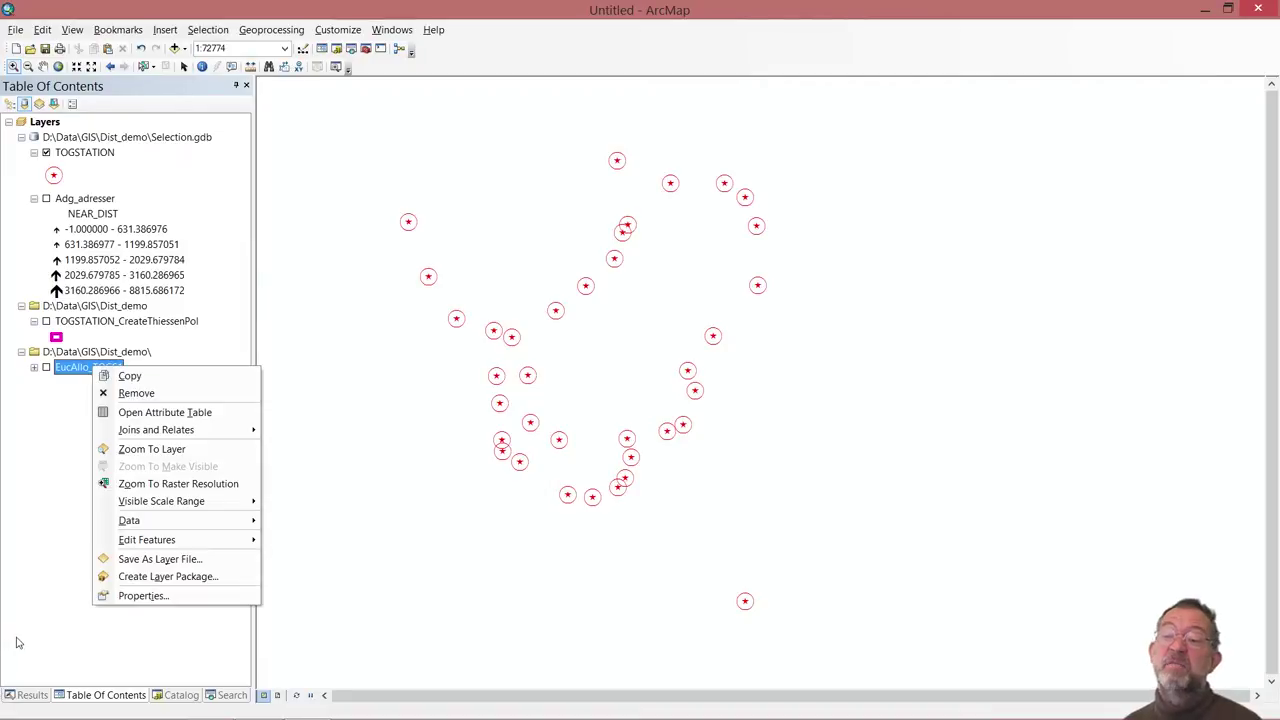
left_click(38, 503)
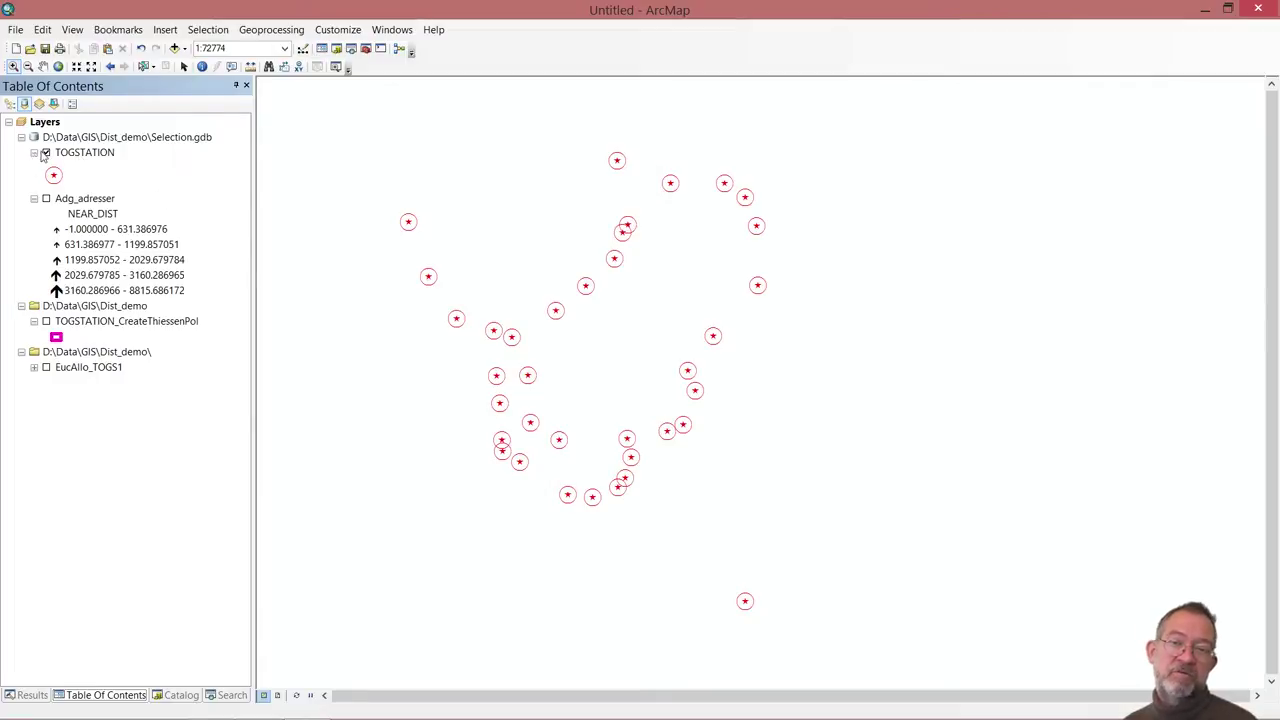
Step: Create a new model in the distance_demo.tbx toolbox from the Catalog
left_click(179, 696)
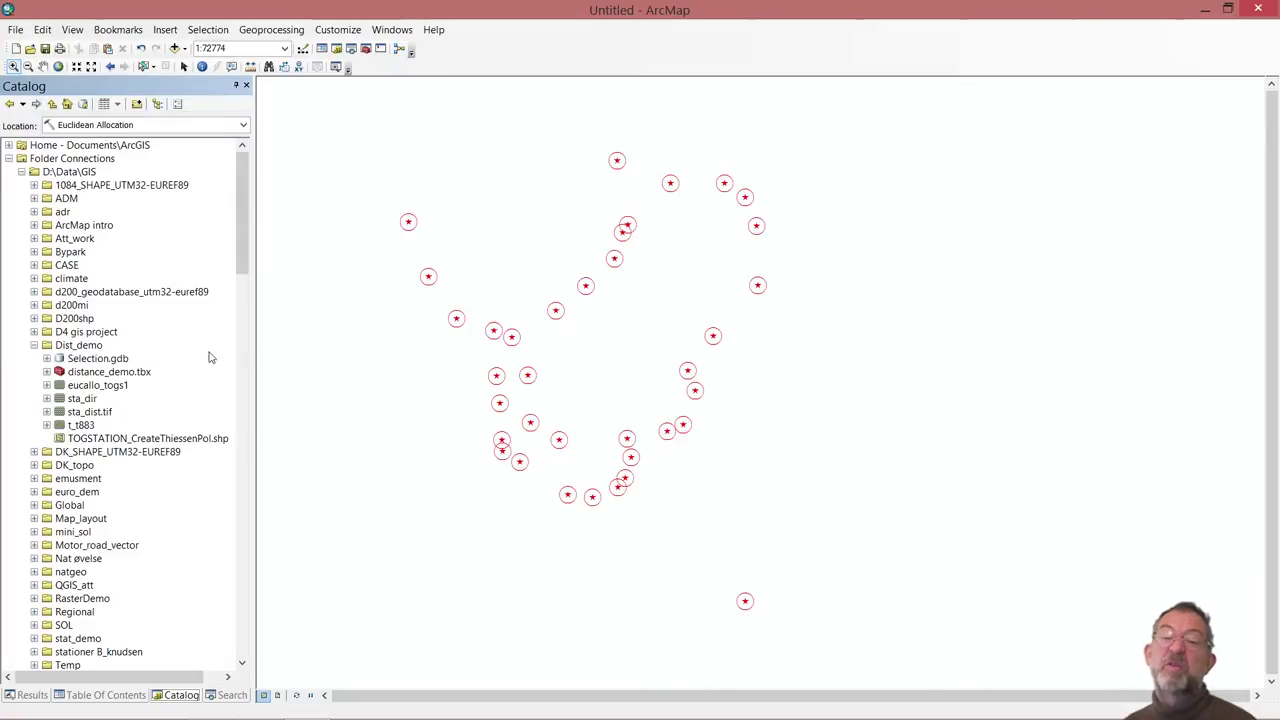
right_click(80, 373)
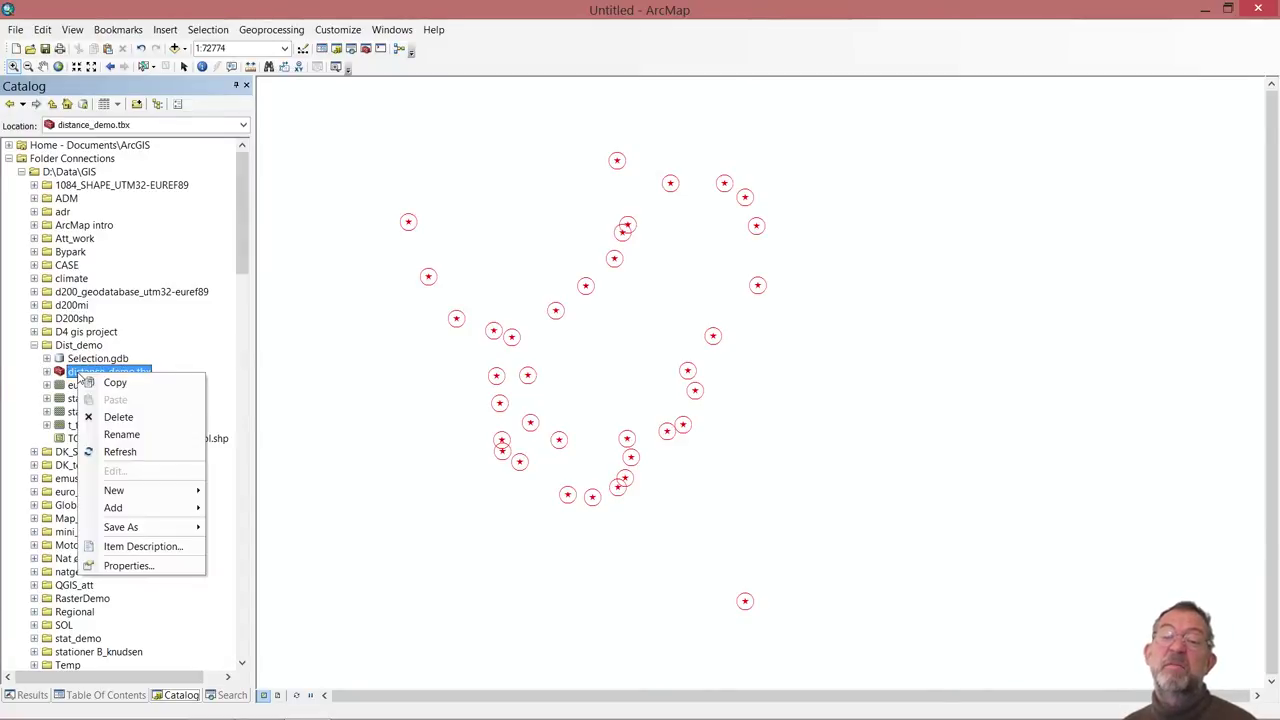
mouse_move(170, 490)
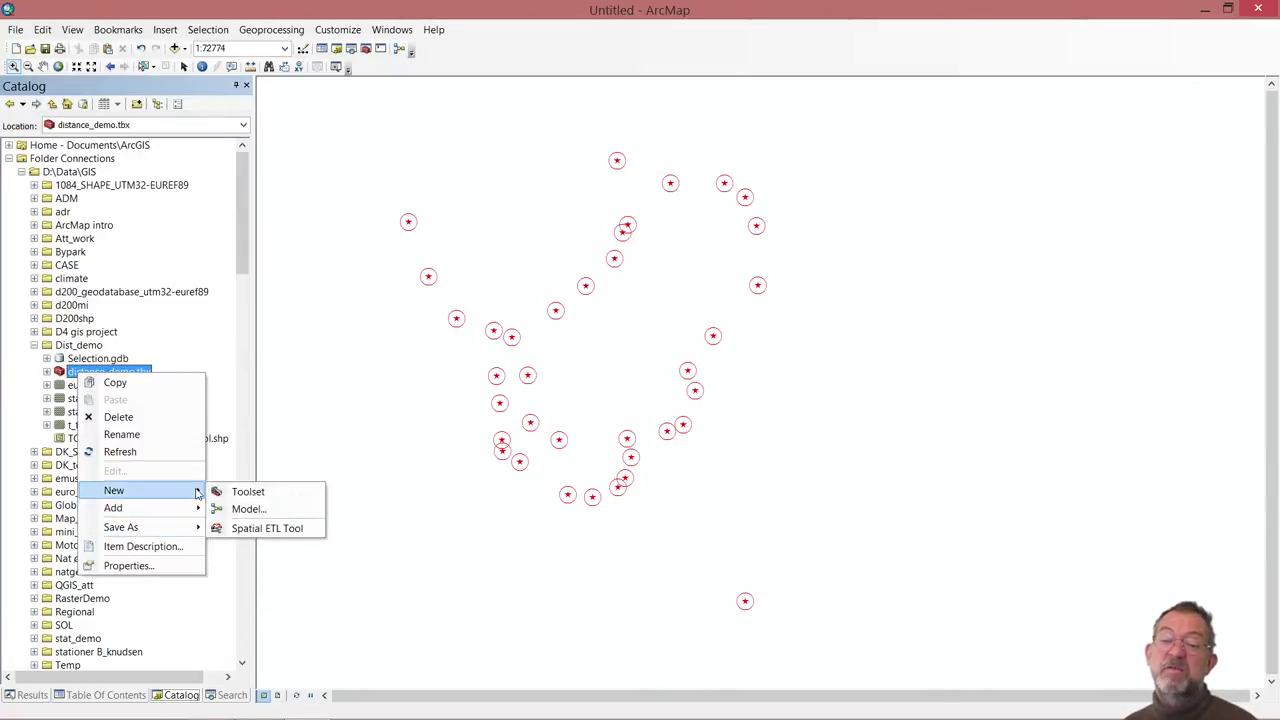
left_click(251, 509)
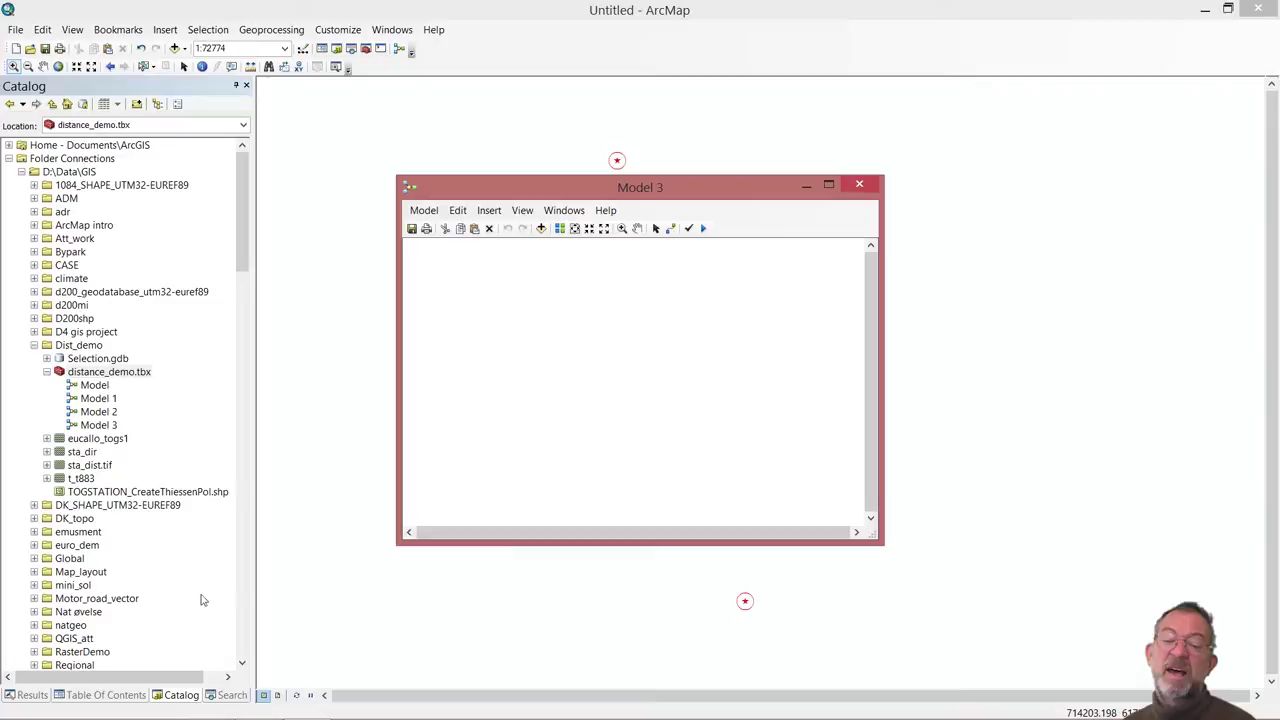
Step: Add TOGSTATION and the Buffer tool to the model, linking TOGSTATION as Input Features
left_click(84, 698)
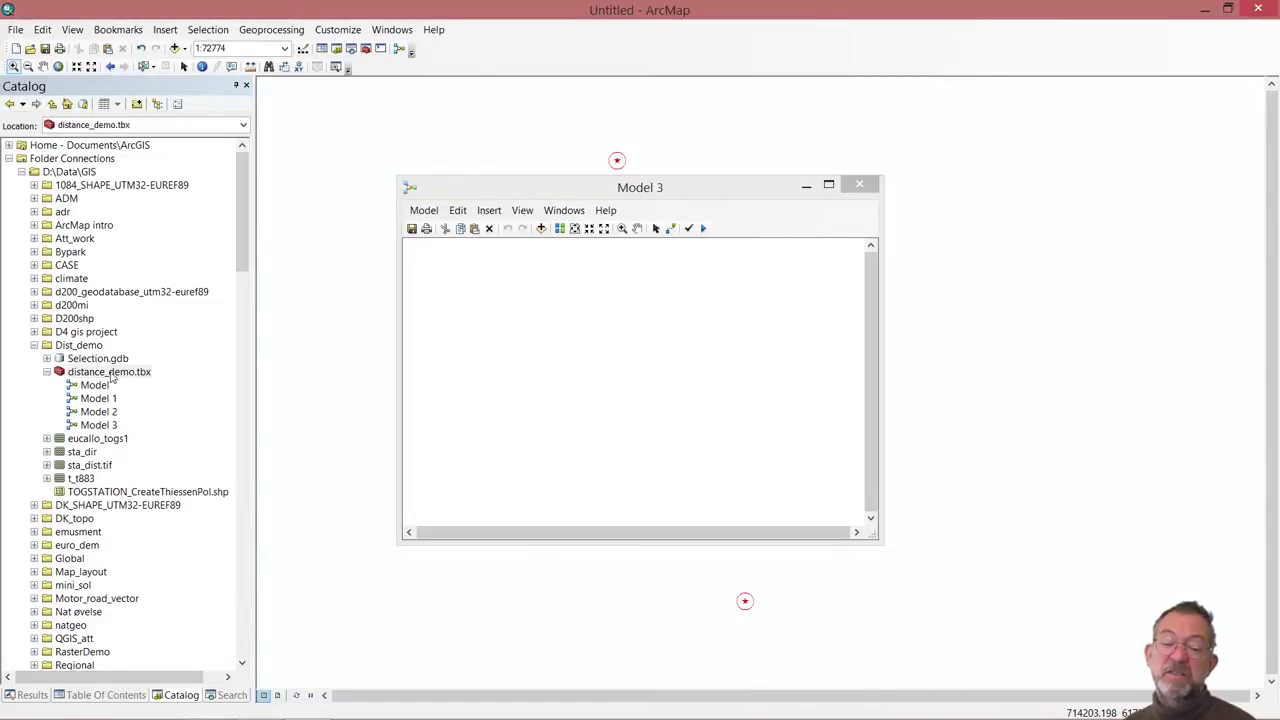
left_click(110, 698)
left_click_drag(80, 152, 503, 305)
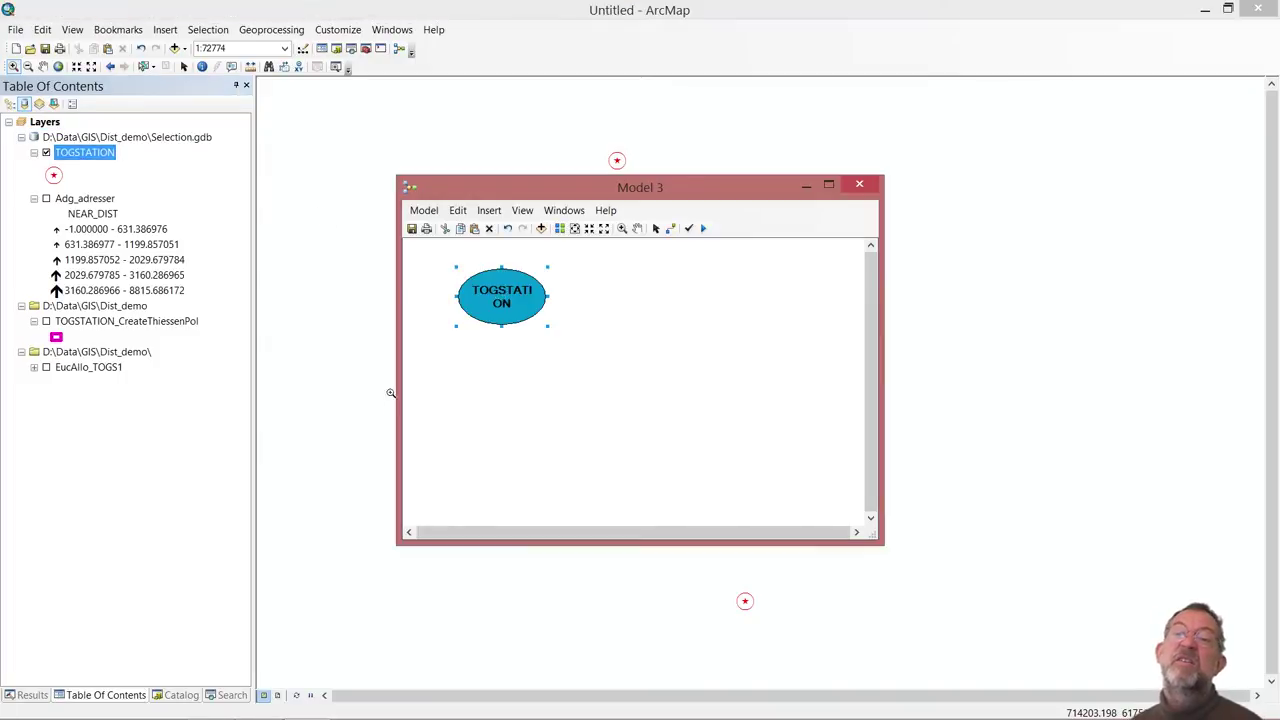
left_click(190, 697)
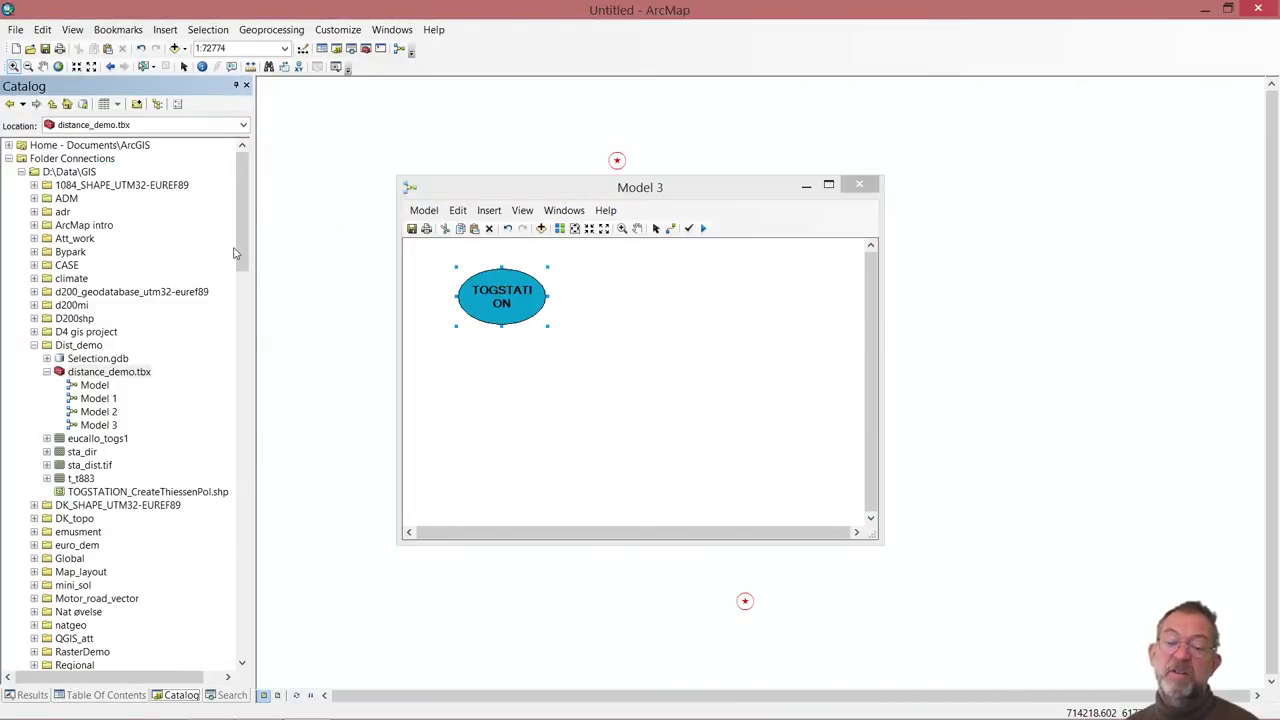
left_click_drag(238, 254, 241, 493)
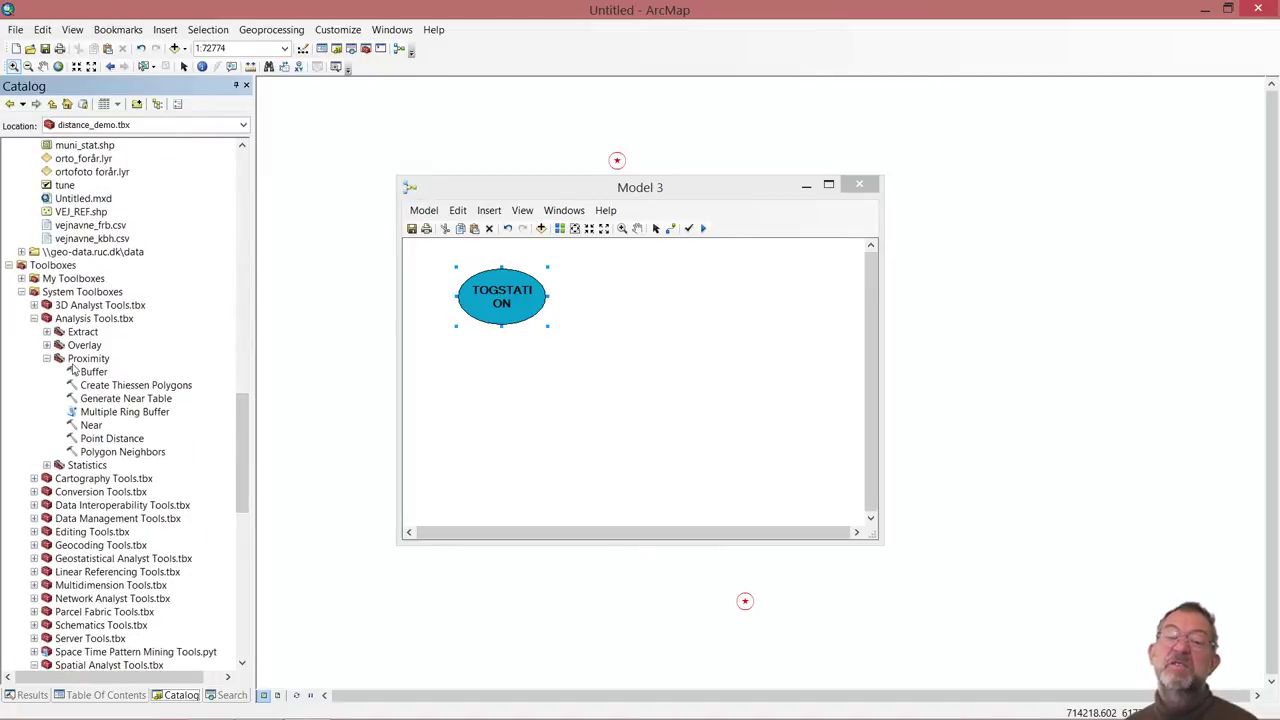
left_click_drag(78, 376, 621, 320)
left_click(669, 228)
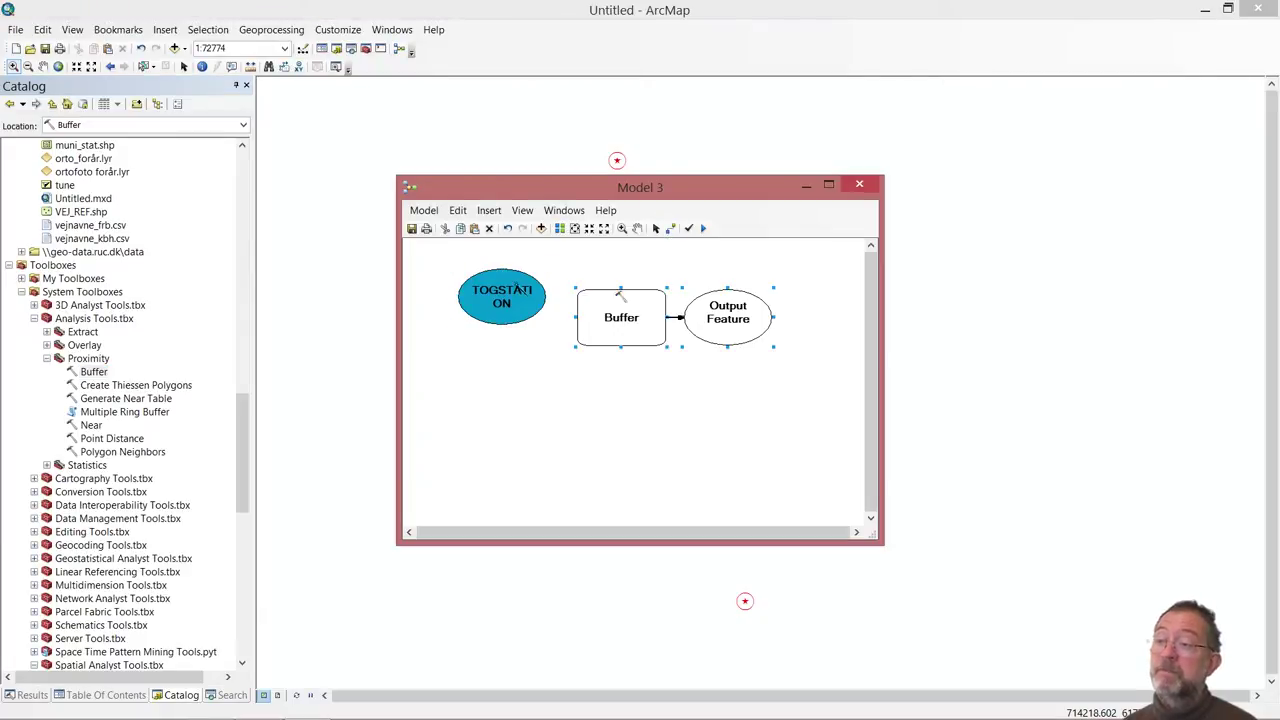
left_click_drag(522, 291, 626, 327)
left_click(630, 333)
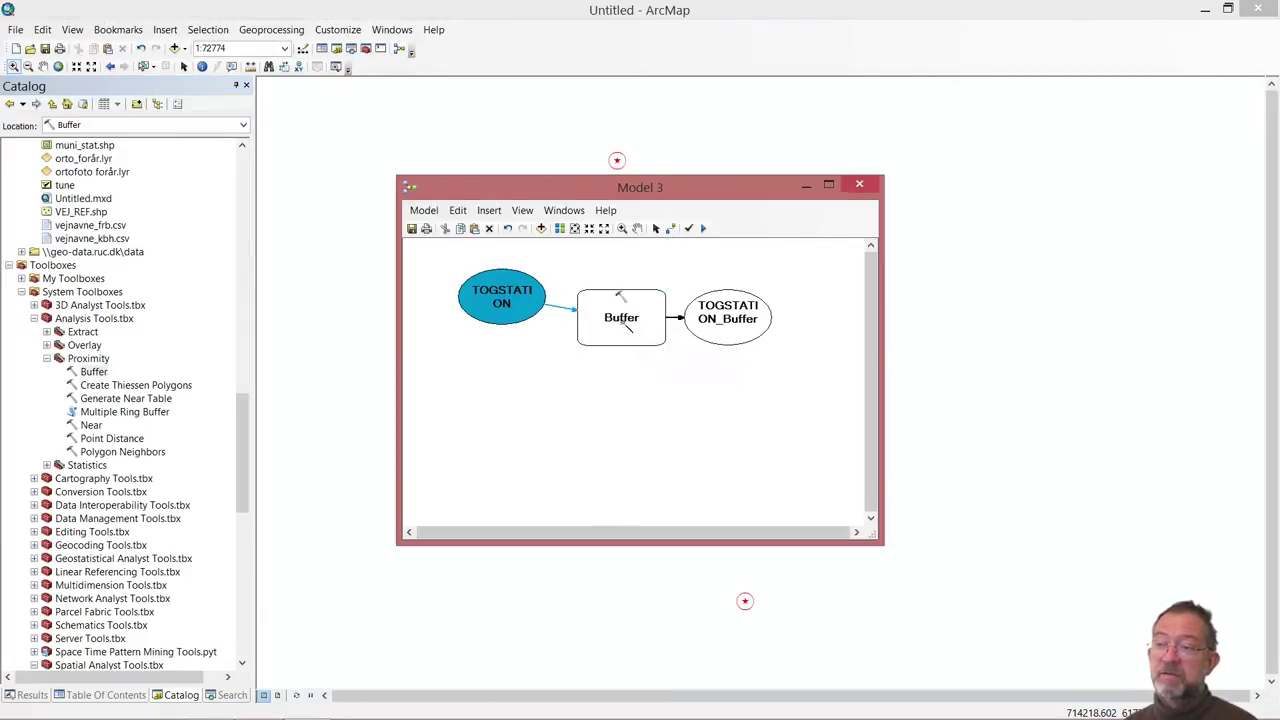
Step: Give the model's Buffer step a linear distance of 1000 Meters
double_click(623, 323)
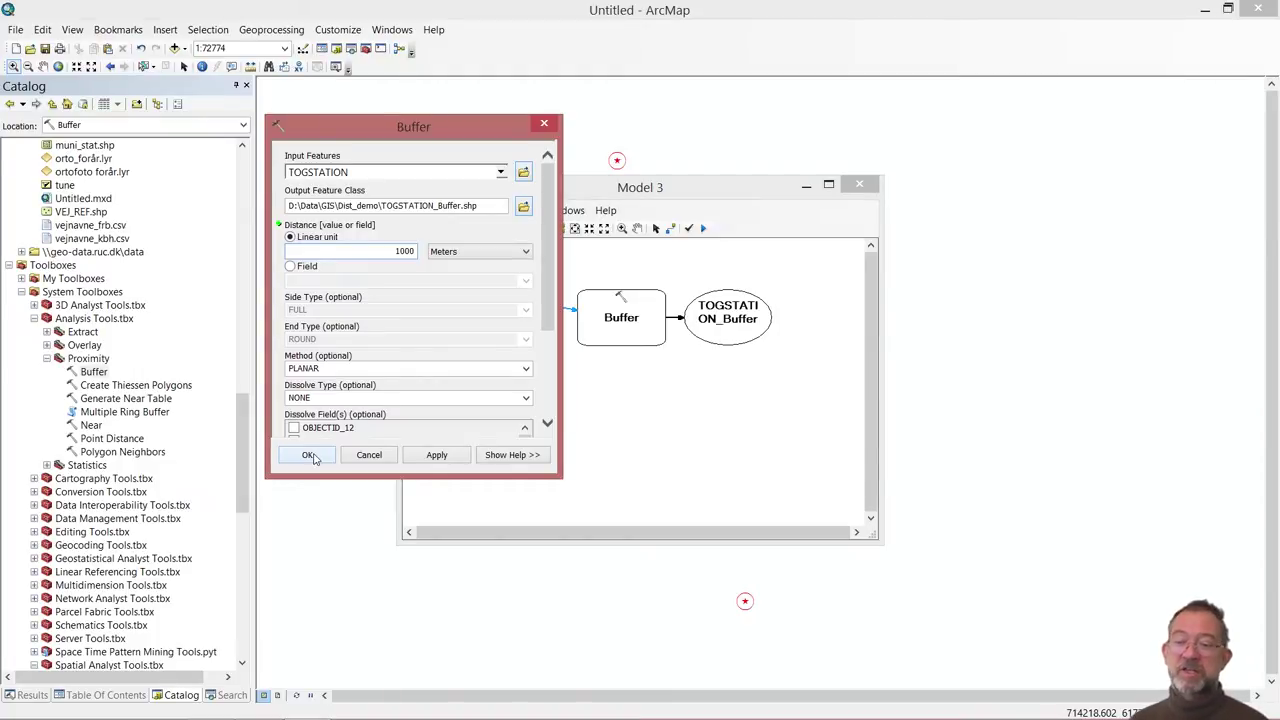
left_click(309, 455)
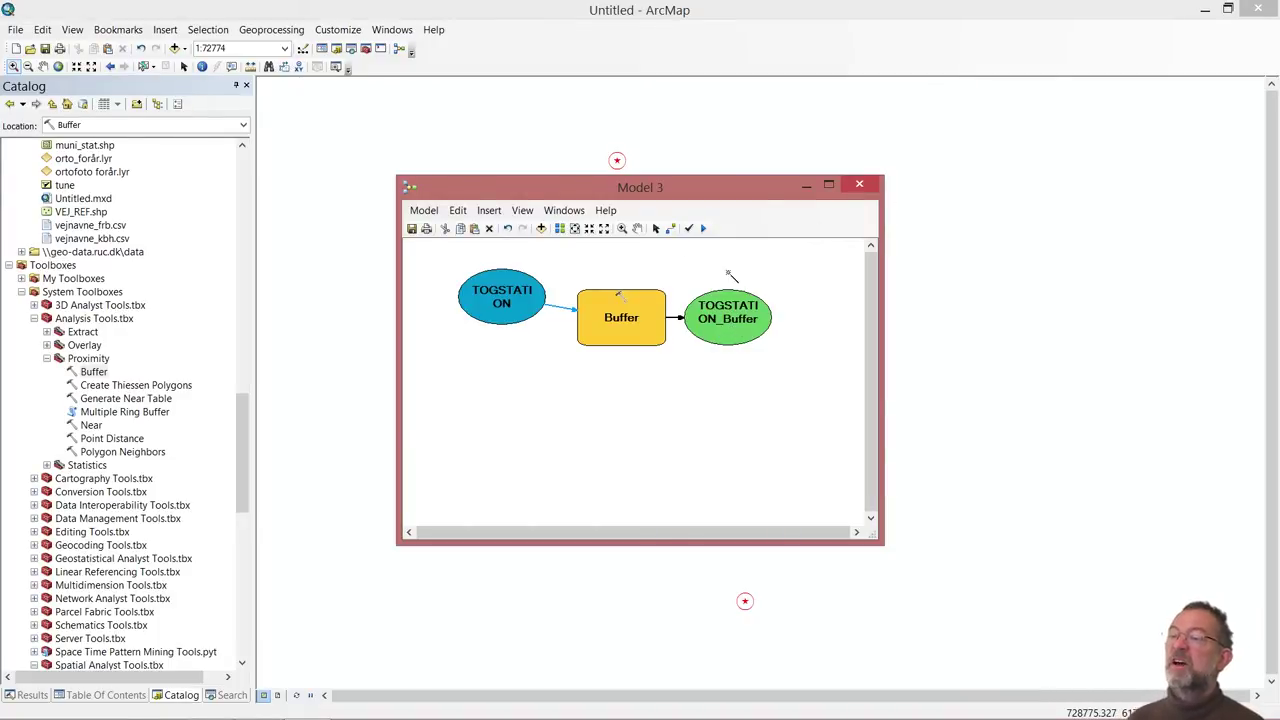
Step: Set TOGSTATION_Buffer to be added to the display and run the model
right_click(738, 300)
left_click(779, 368)
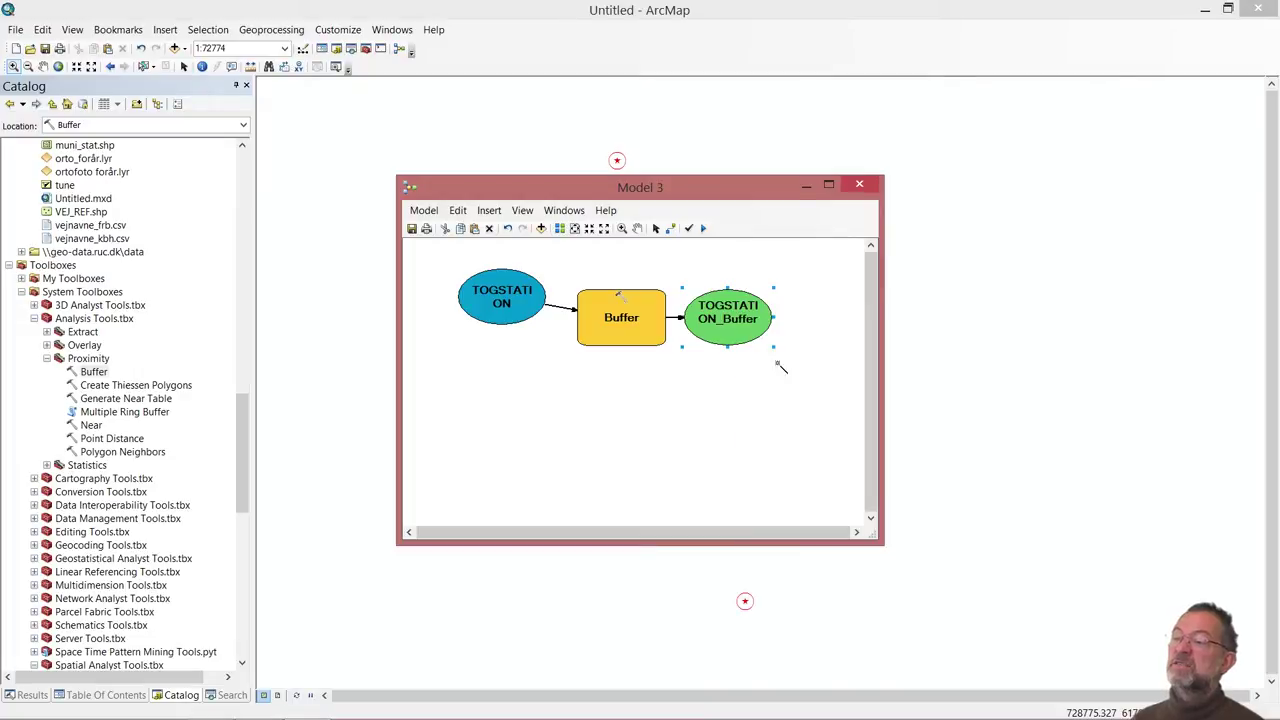
left_click(703, 228)
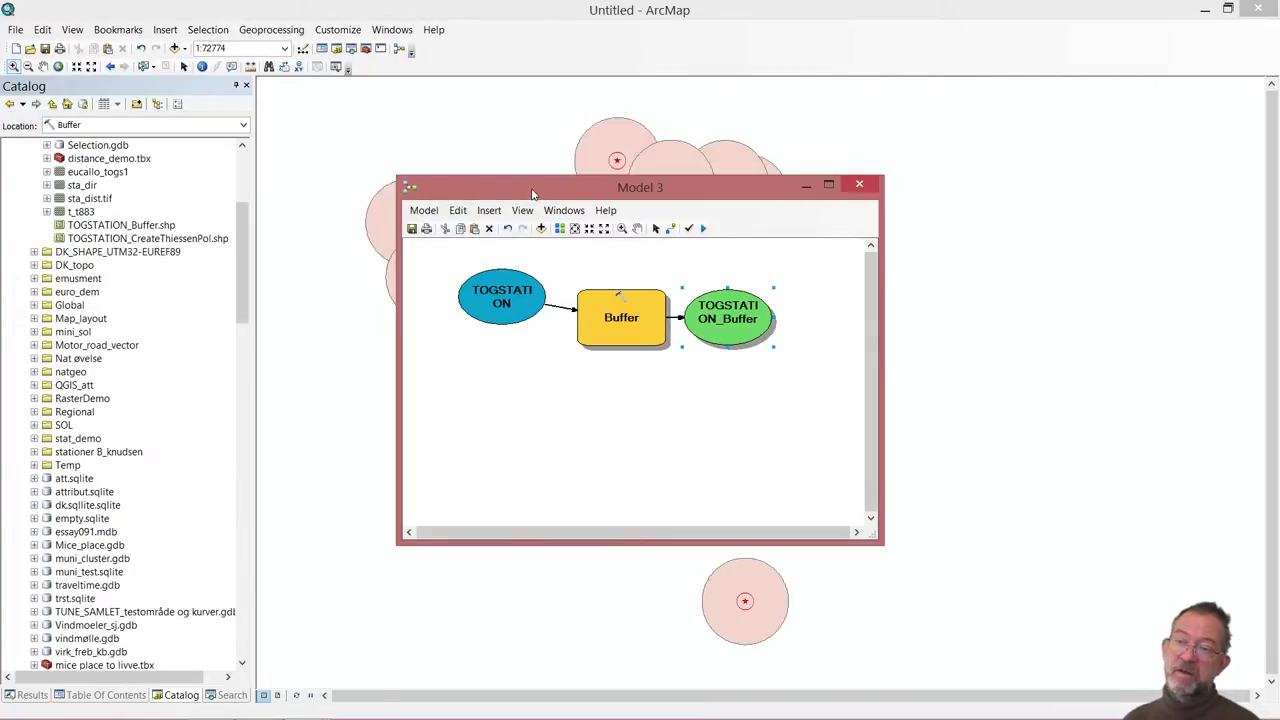
Step: Identify the overlapping buffer circles at a spot left of the map centre
left_click_drag(533, 193, 926, 319)
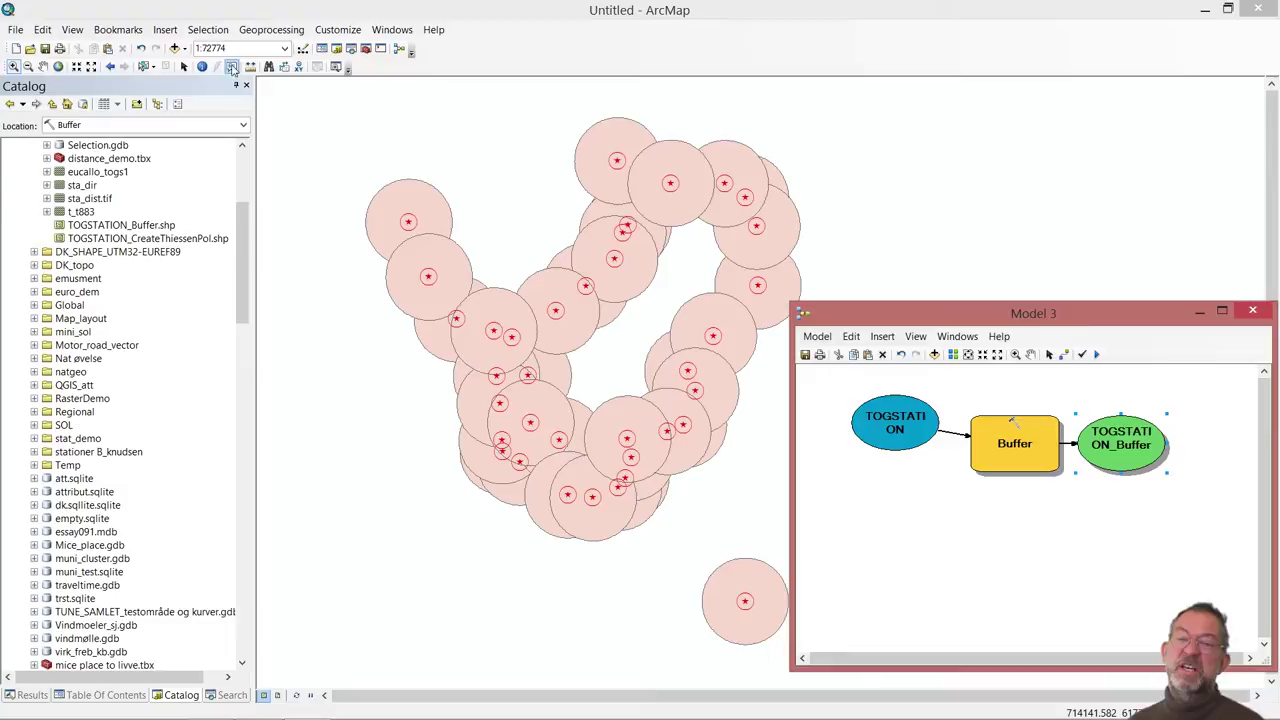
left_click(202, 66)
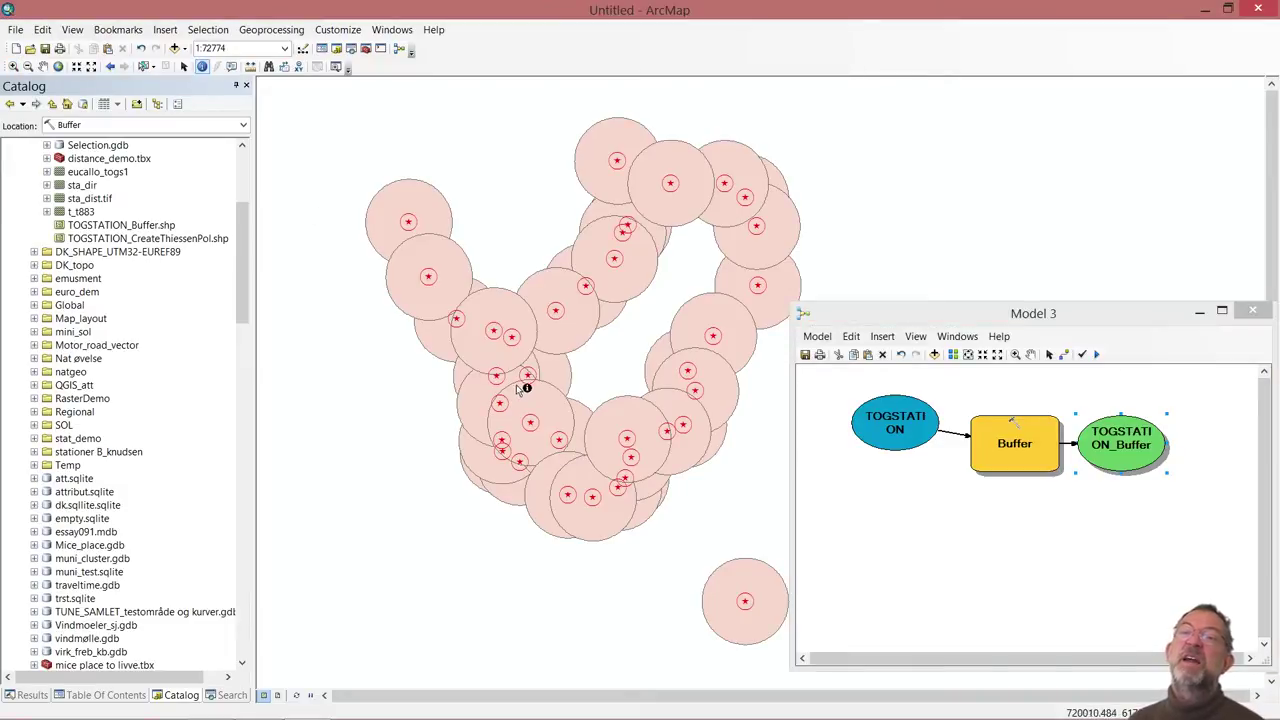
left_click(537, 408)
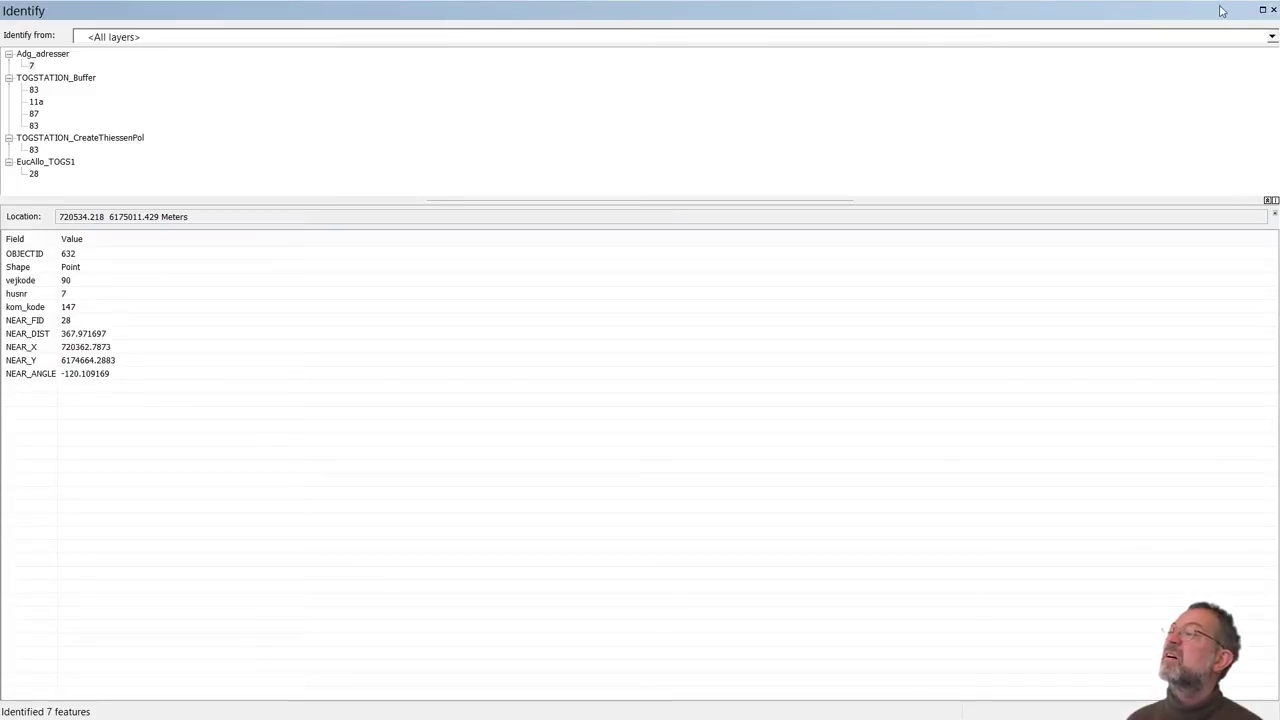
Step: Float and resize the Identify window, then view the 83, 11a and 87 buffer records
left_click_drag(1222, 10, 925, 136)
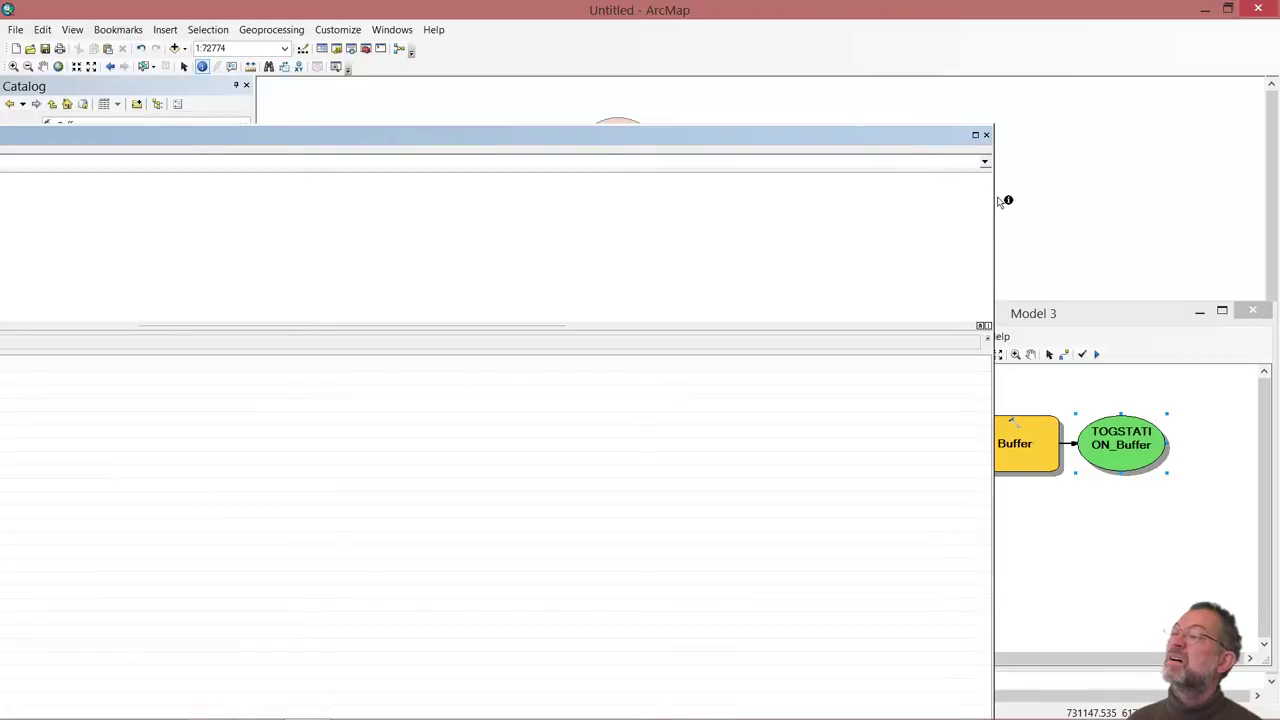
left_click_drag(992, 197, 296, 197)
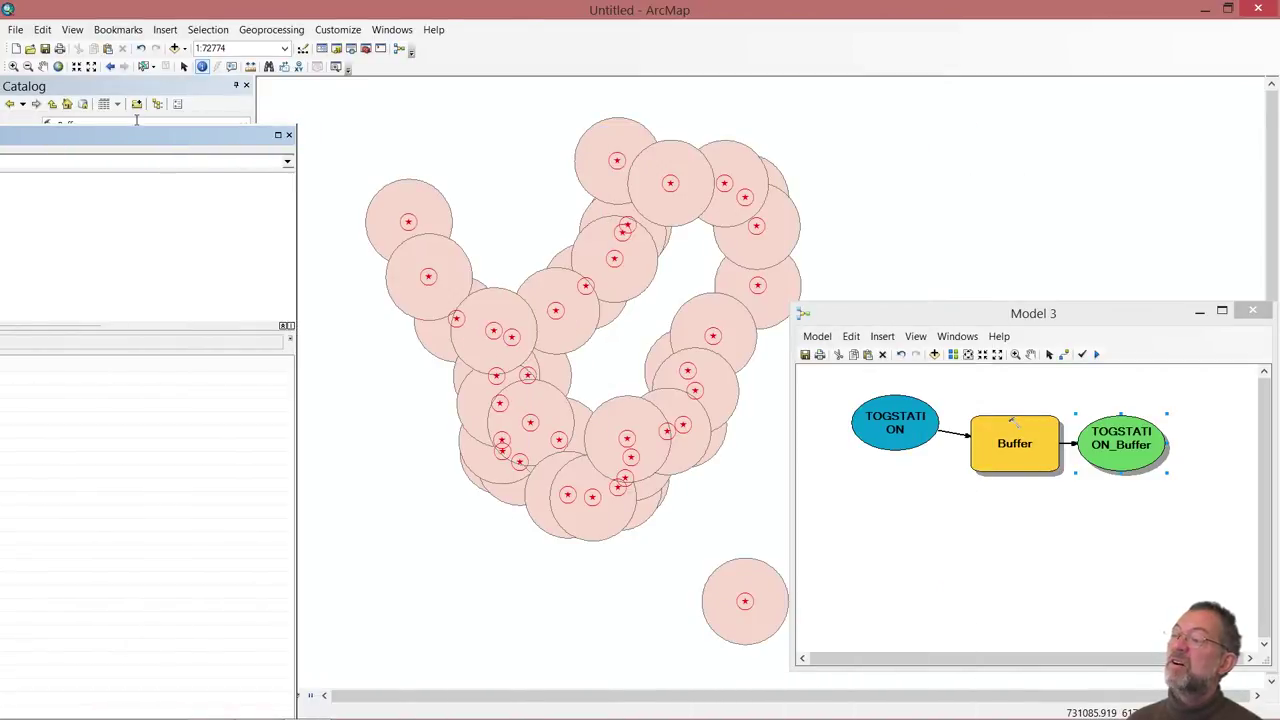
left_click_drag(131, 144, 777, 109)
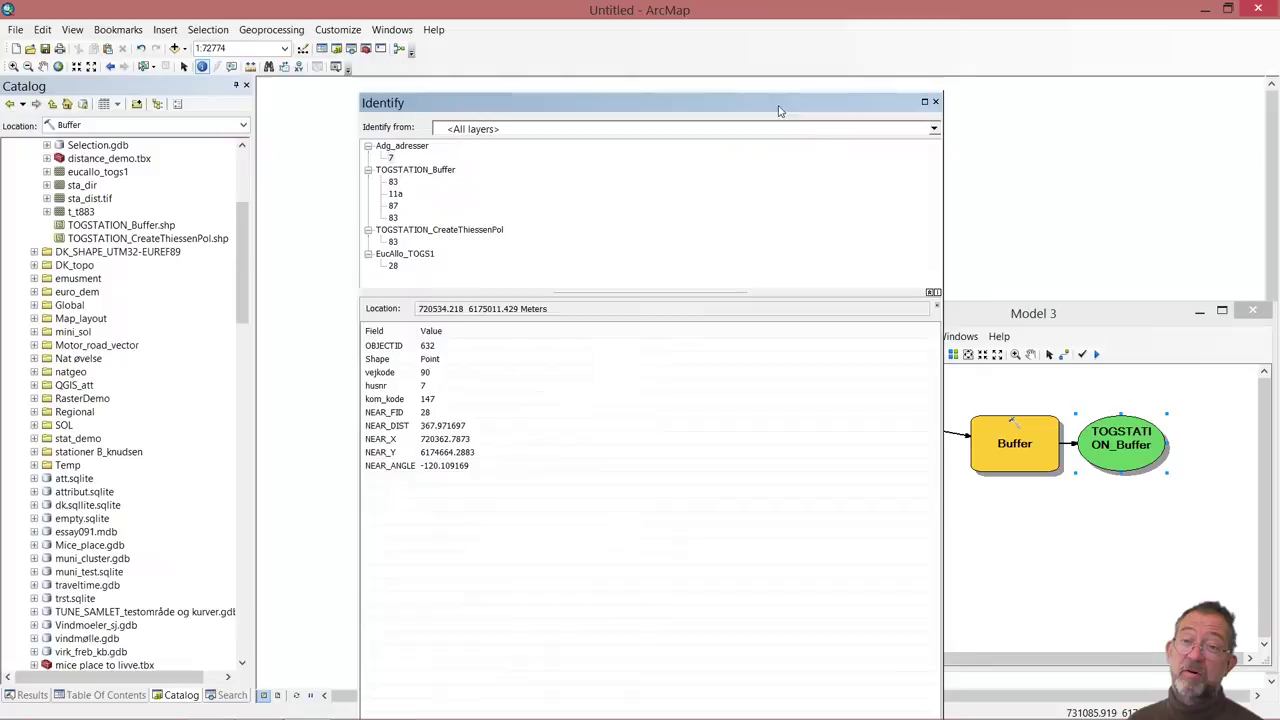
left_click(392, 182)
left_click(395, 194)
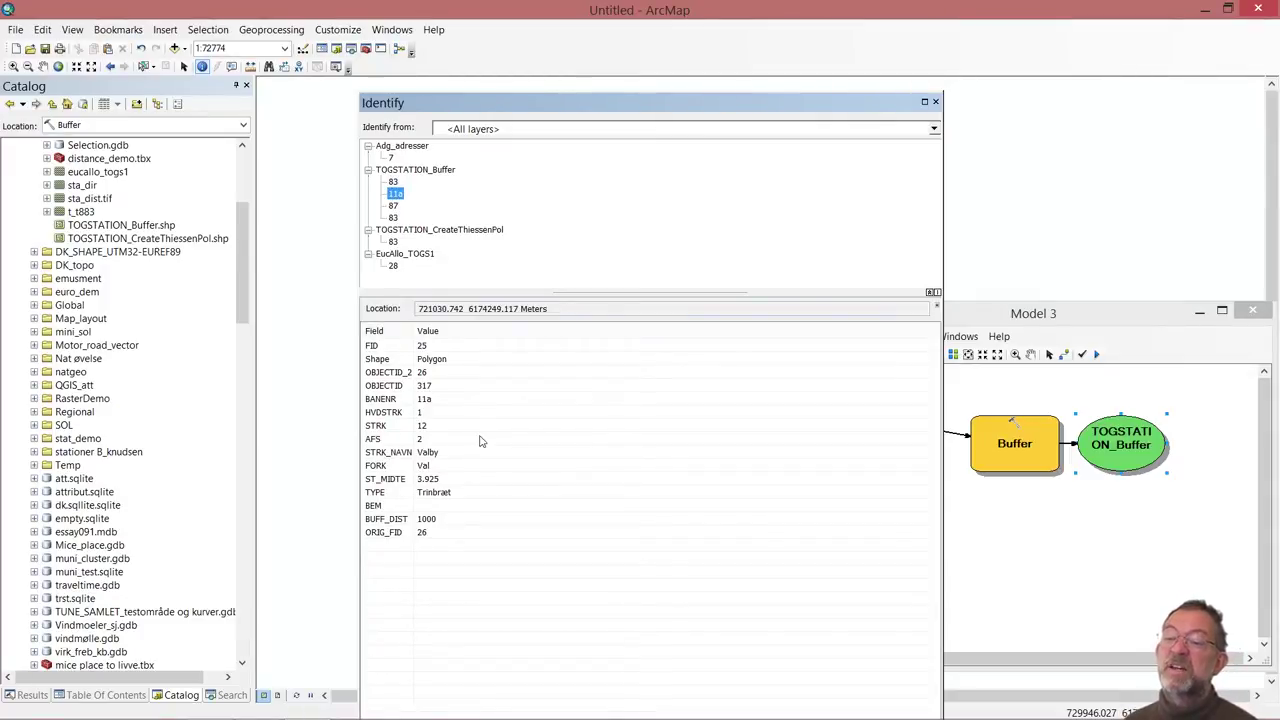
left_click(394, 206)
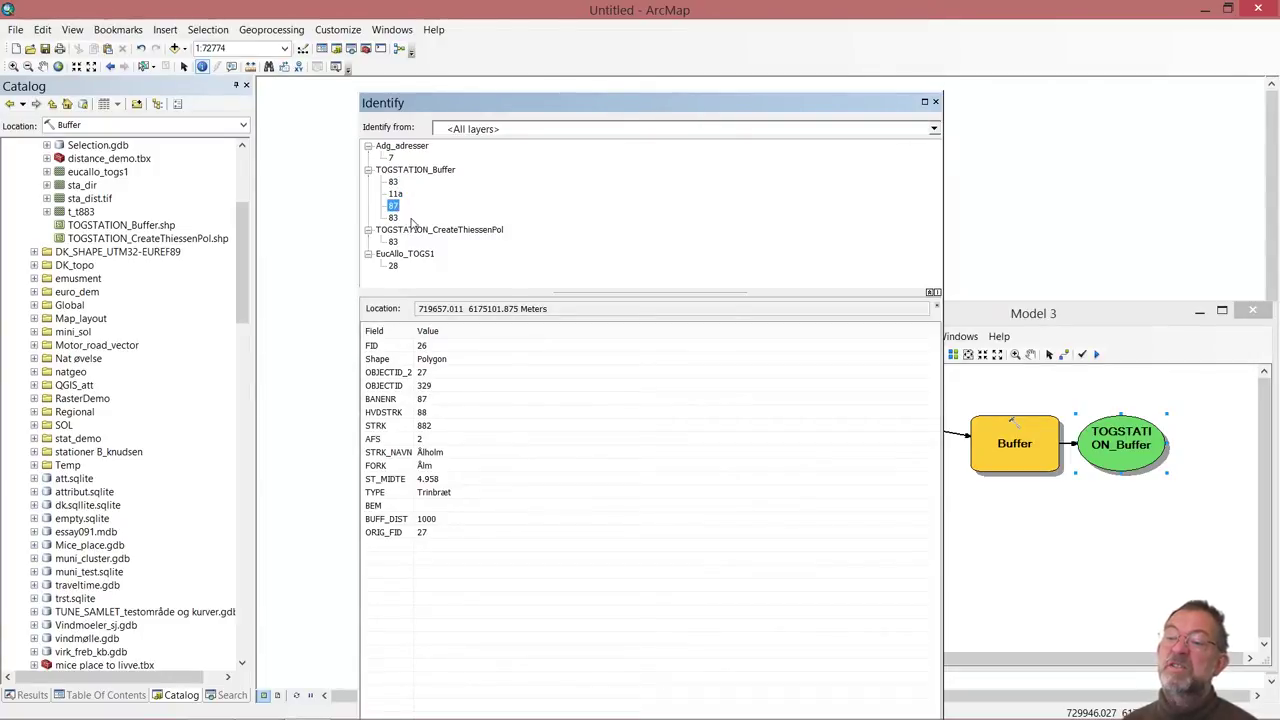
Step: Recheck the 11a, 87 and both 83 buffer records, then close the Identify window
left_click(394, 195)
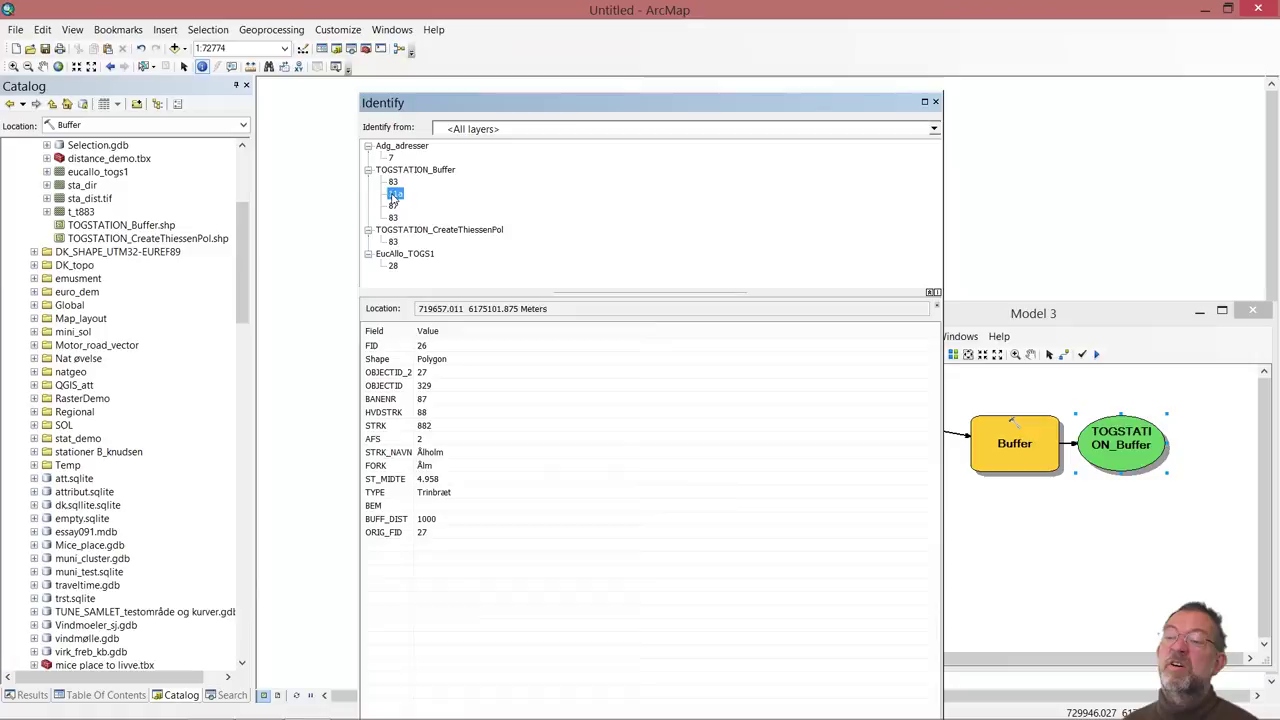
left_click(394, 206)
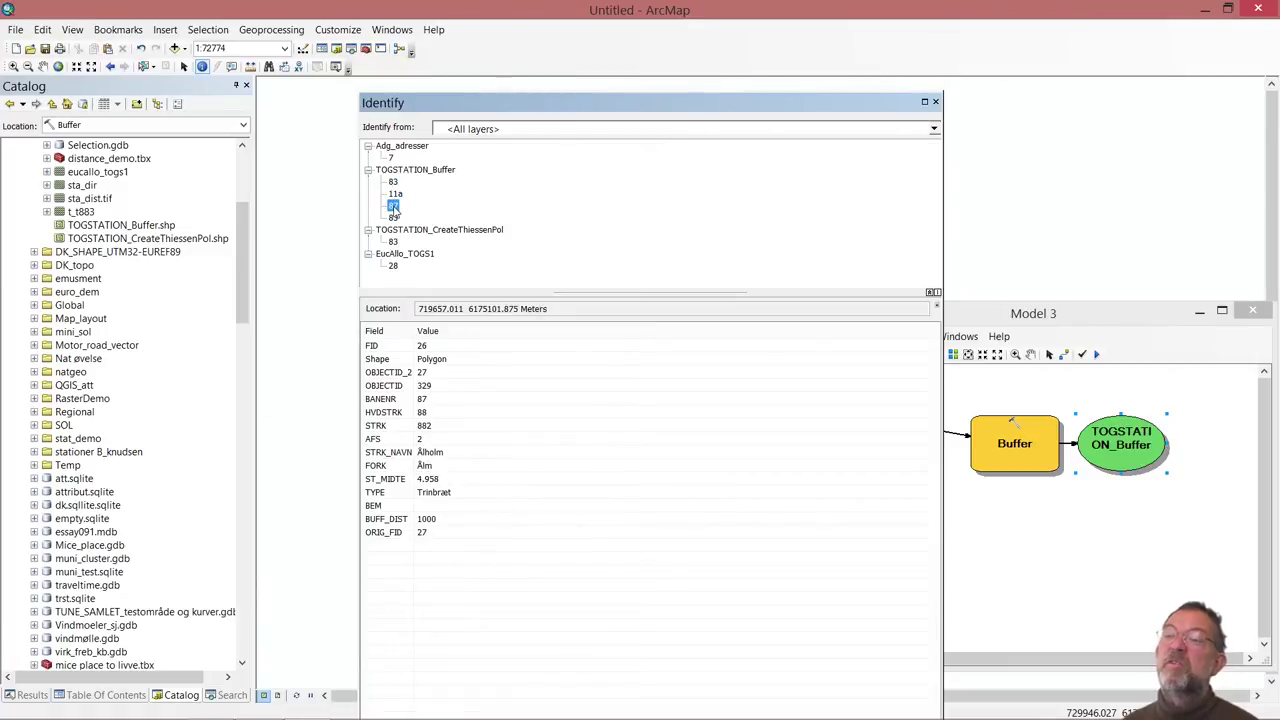
left_click(393, 182)
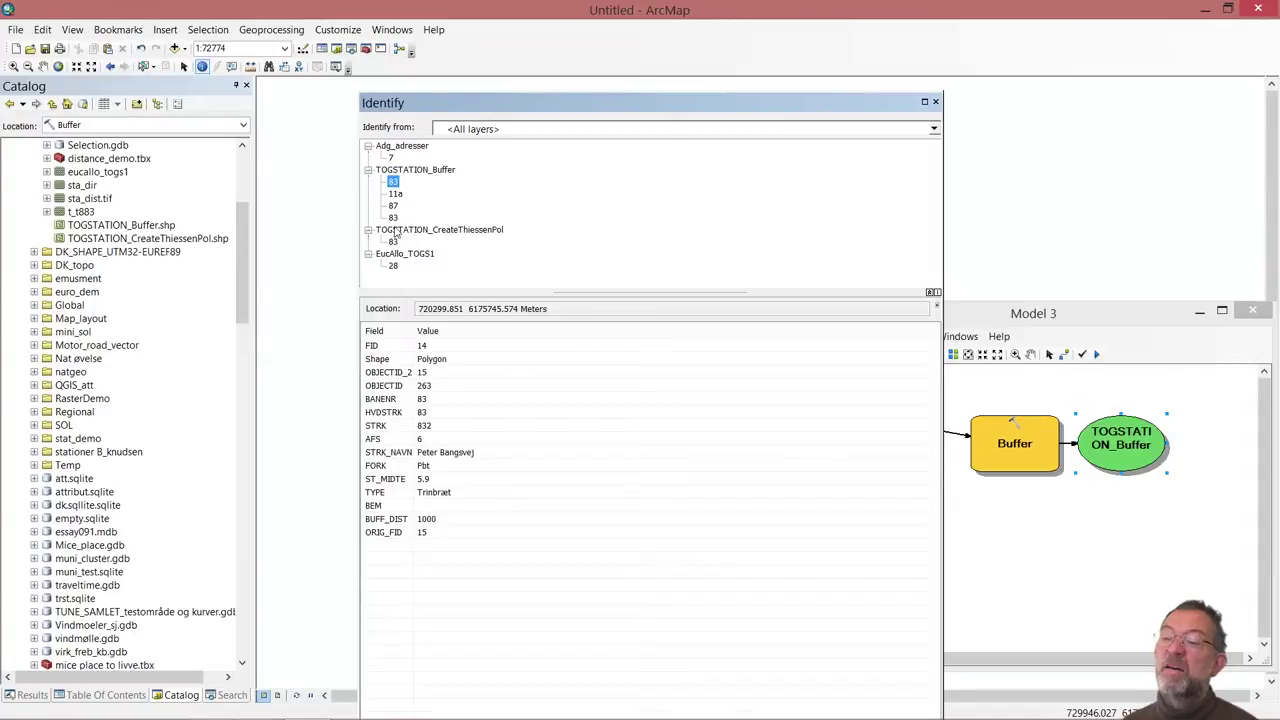
left_click(393, 218)
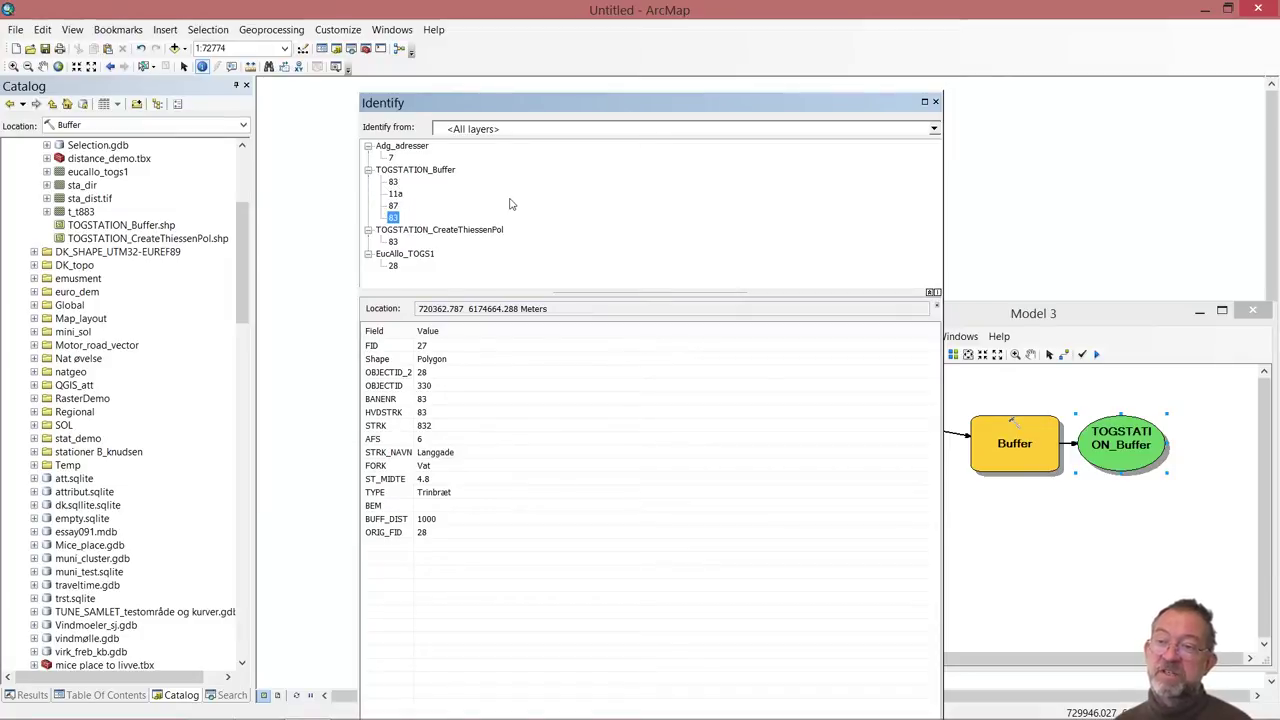
left_click(936, 103)
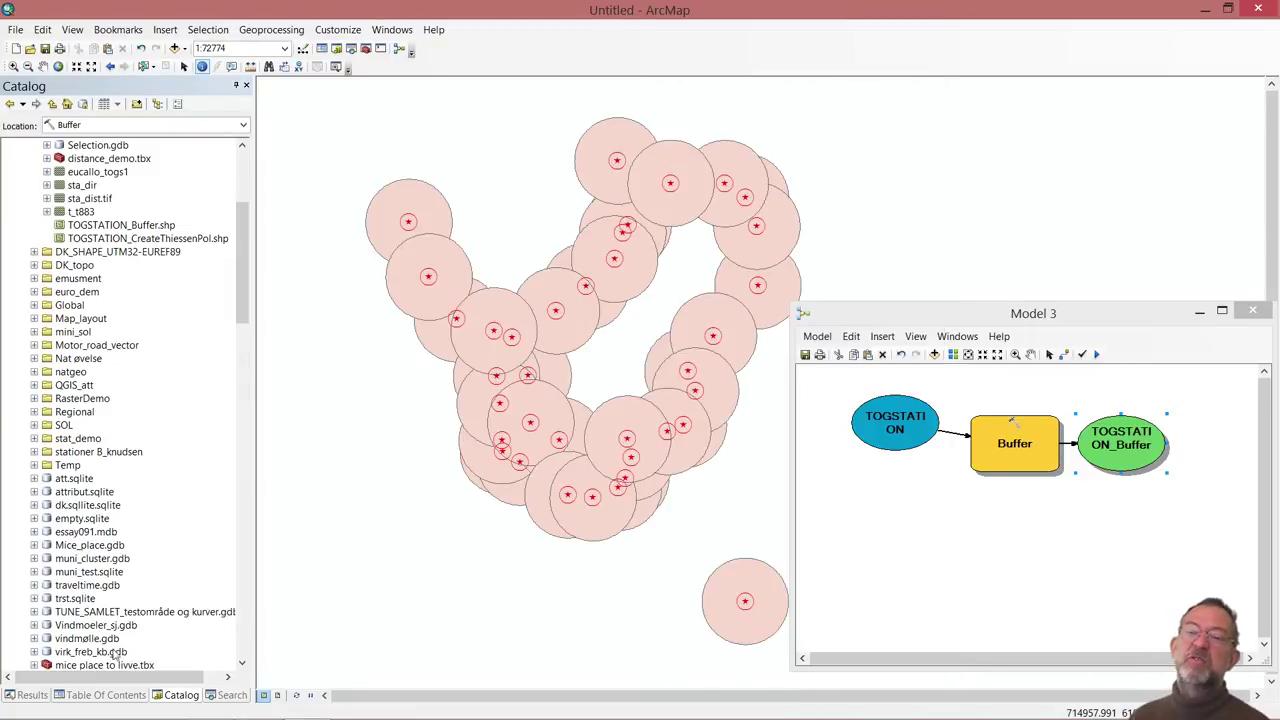
Step: Add the Adg_adresser layer to Model 3
left_click(108, 695)
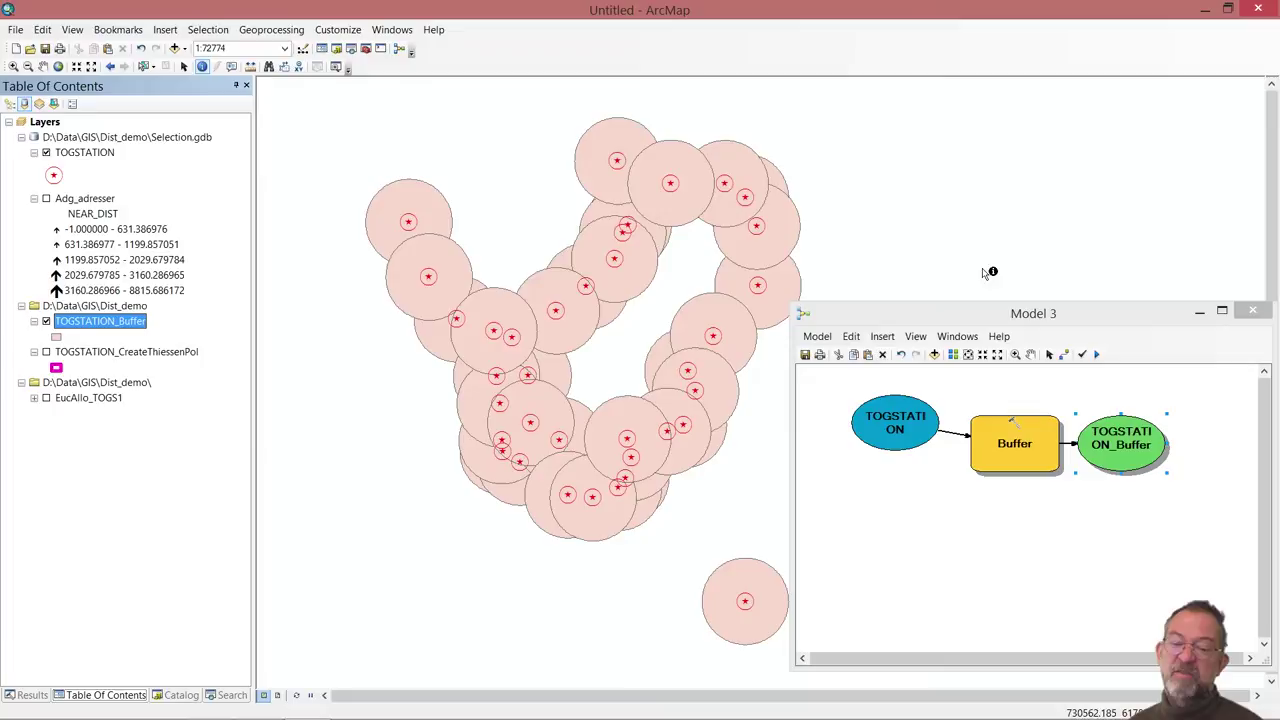
left_click_drag(975, 313, 720, 160)
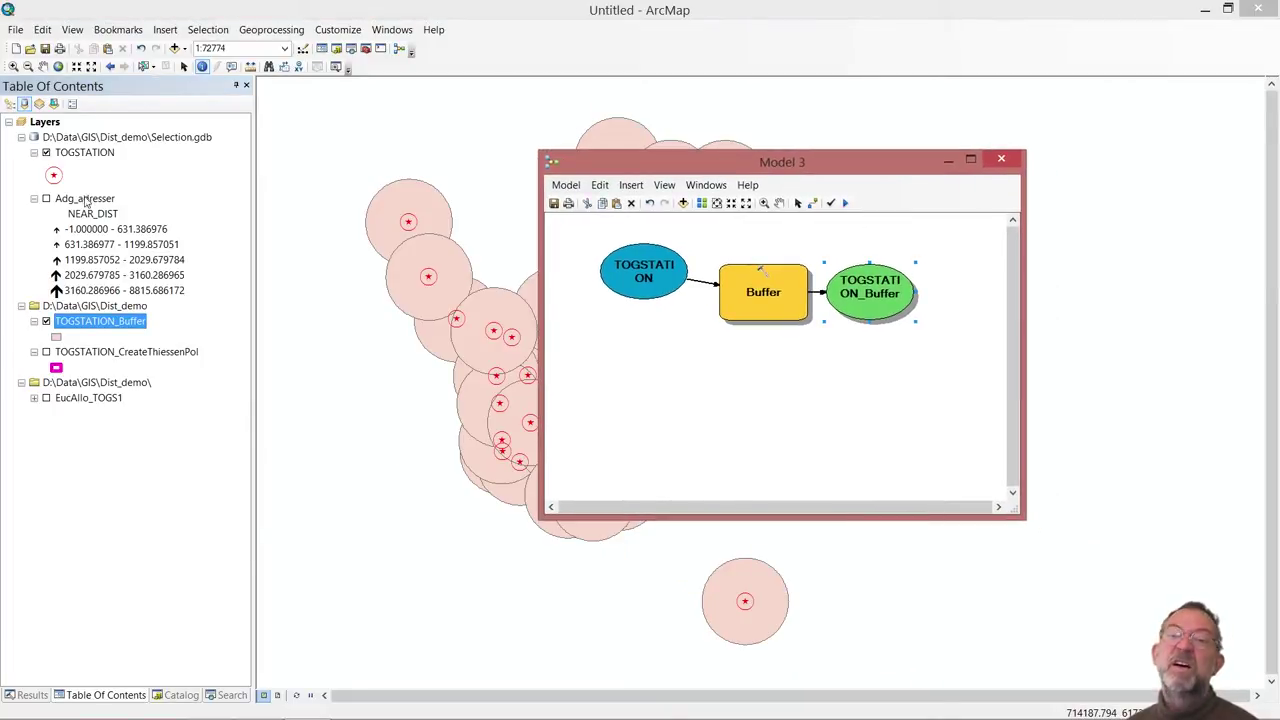
left_click_drag(86, 199, 648, 408)
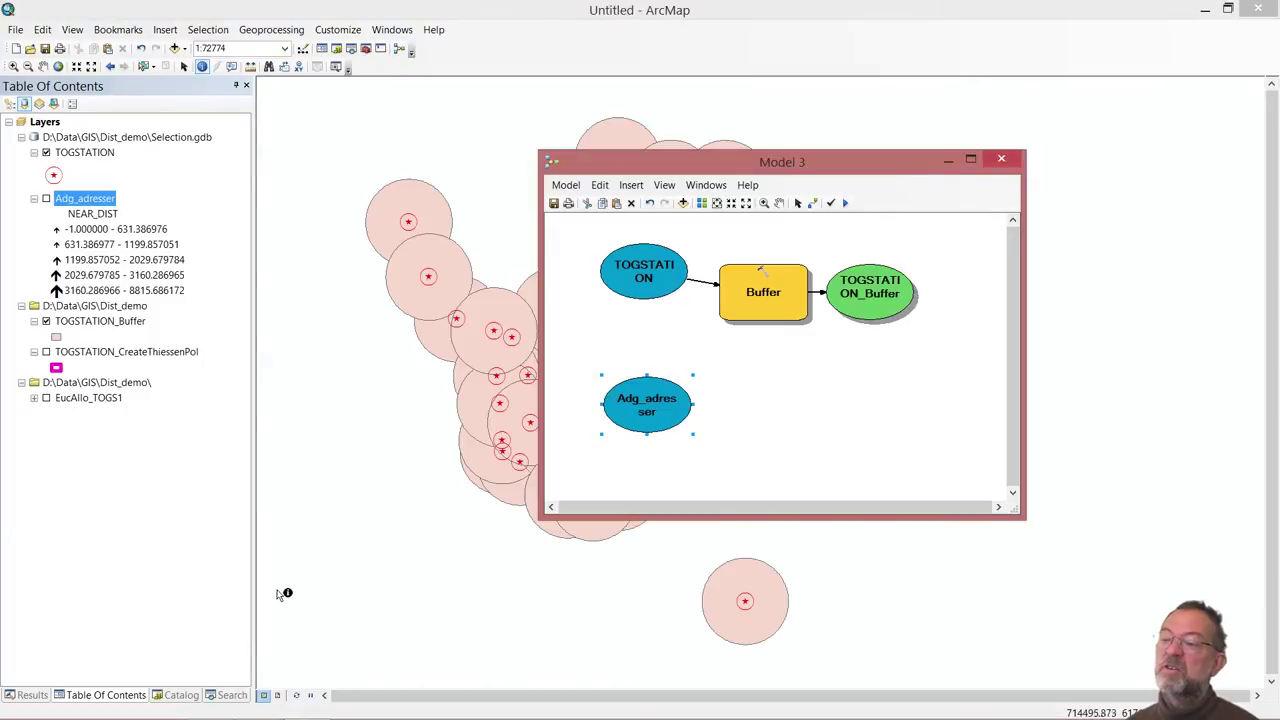
Step: Add the Intersect tool from Analysis Tools > Overlay to the model
left_click(183, 695)
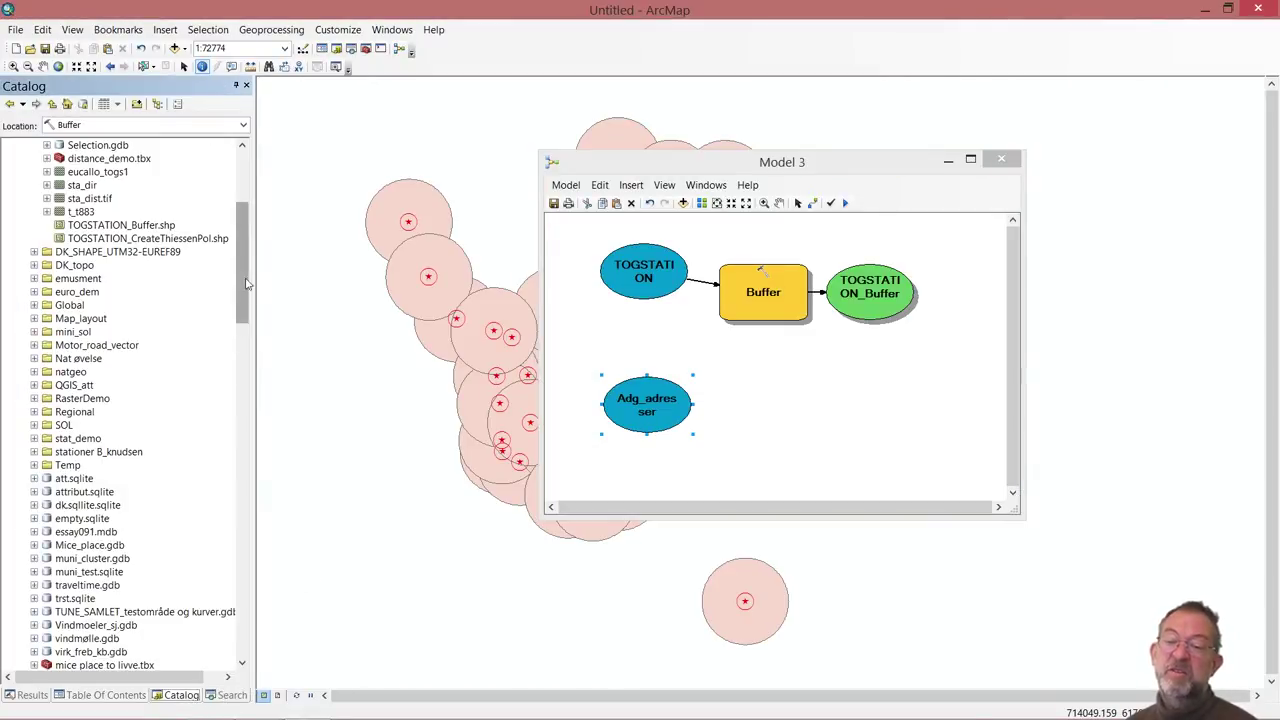
left_click_drag(245, 284, 242, 445)
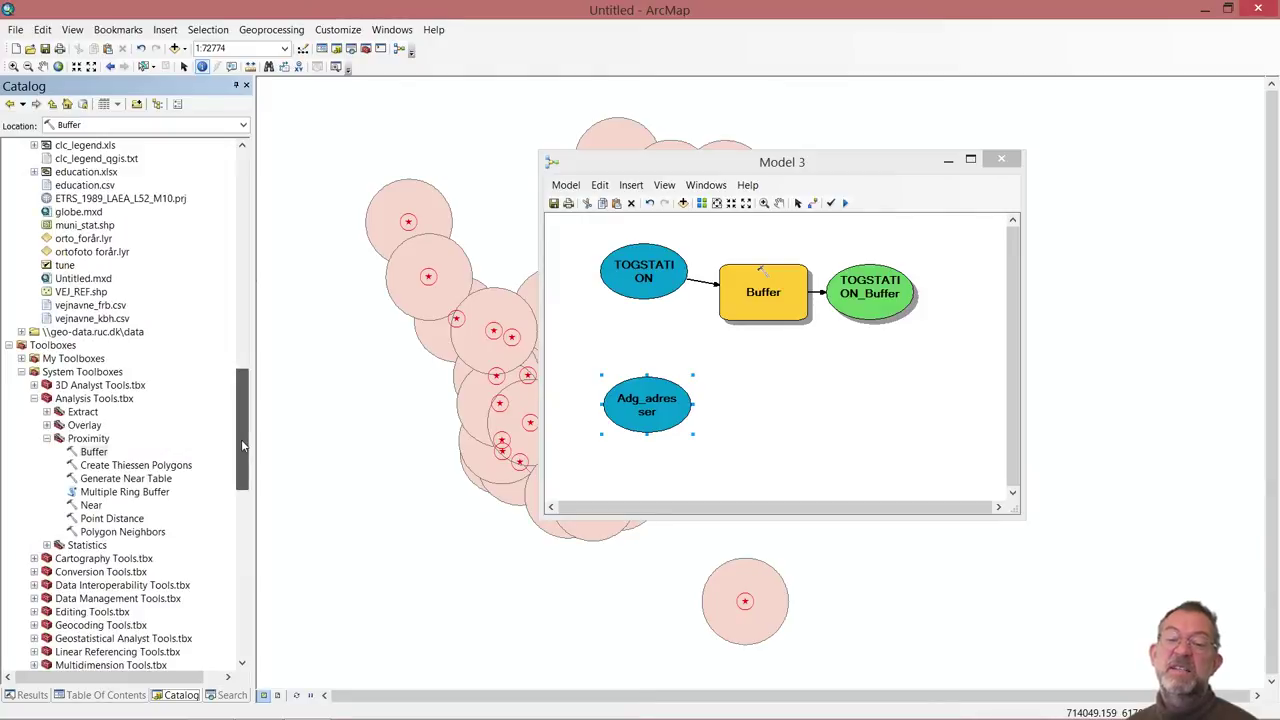
left_click(46, 425)
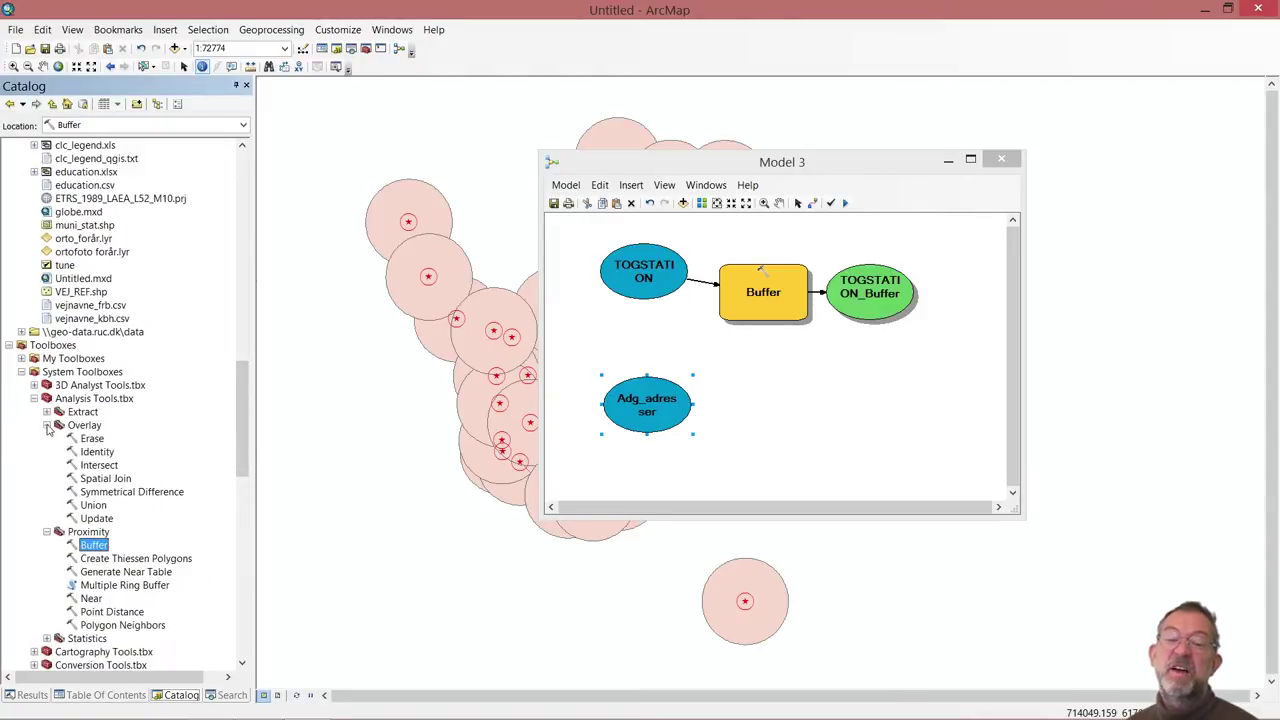
left_click(100, 466)
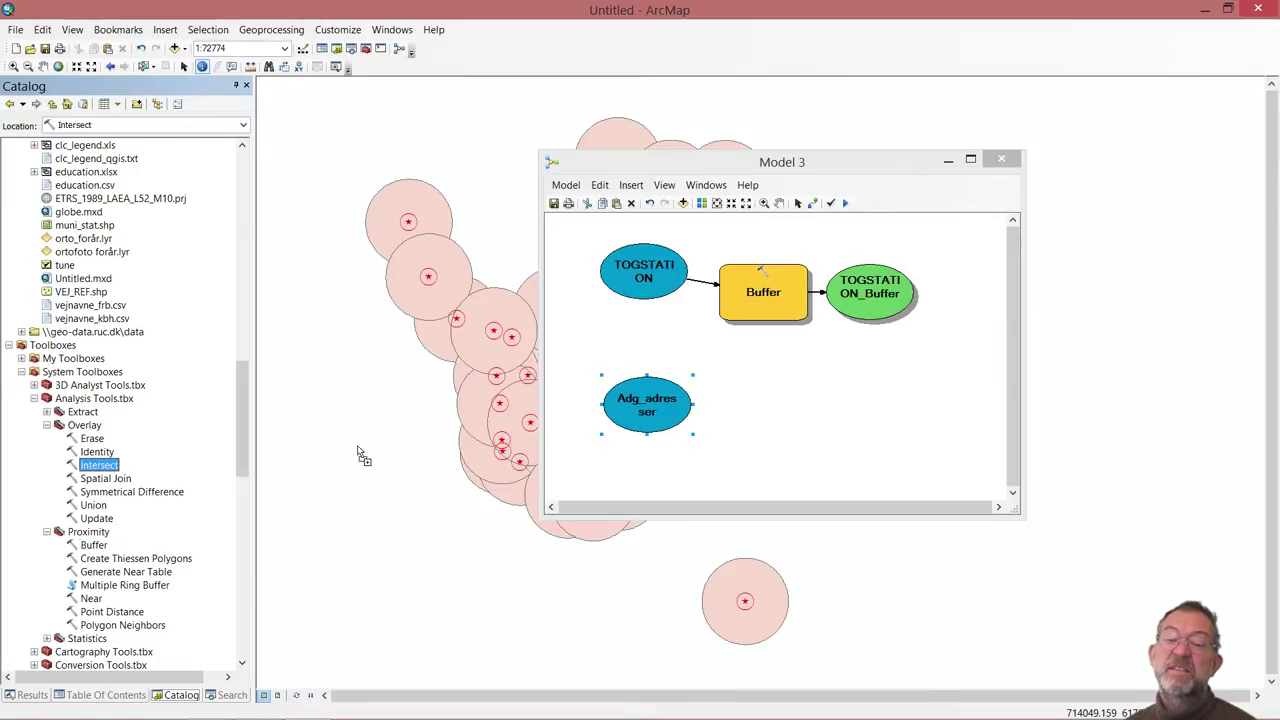
left_click_drag(872, 418, 889, 398)
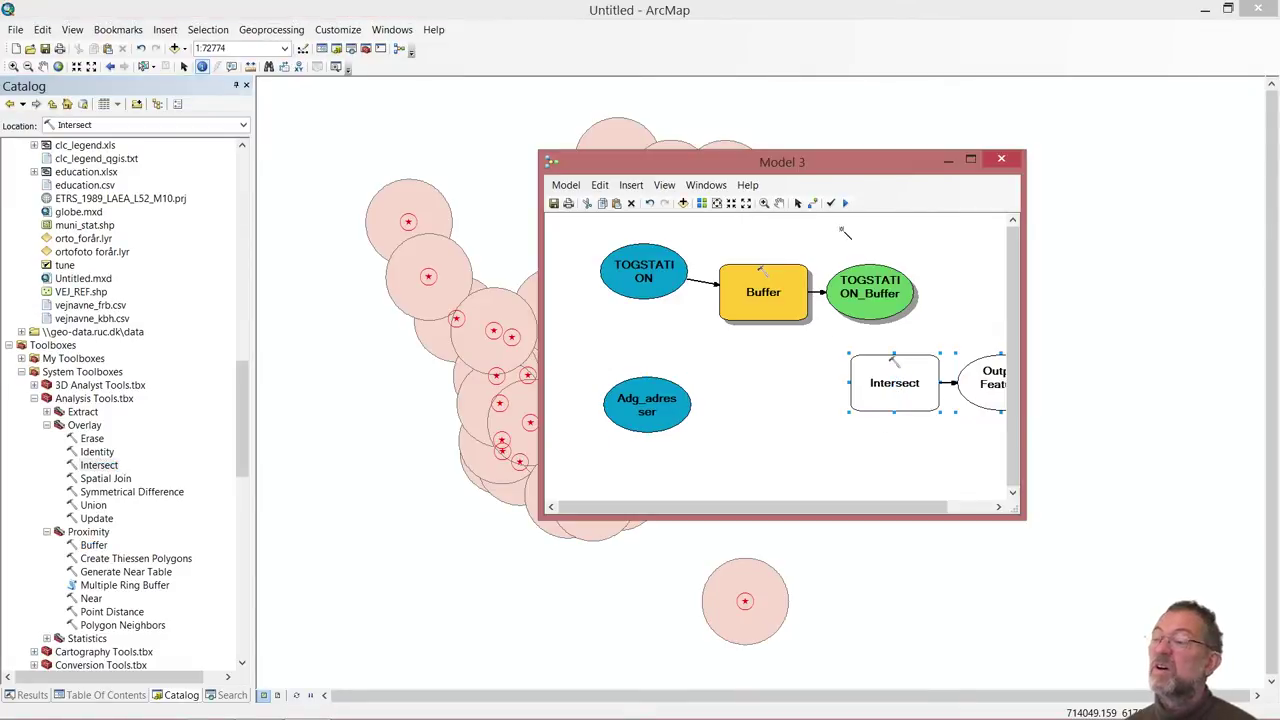
Step: Connect TOGSTATION_Buffer and Adg_adresser to Intersect as Input Features
left_click(812, 203)
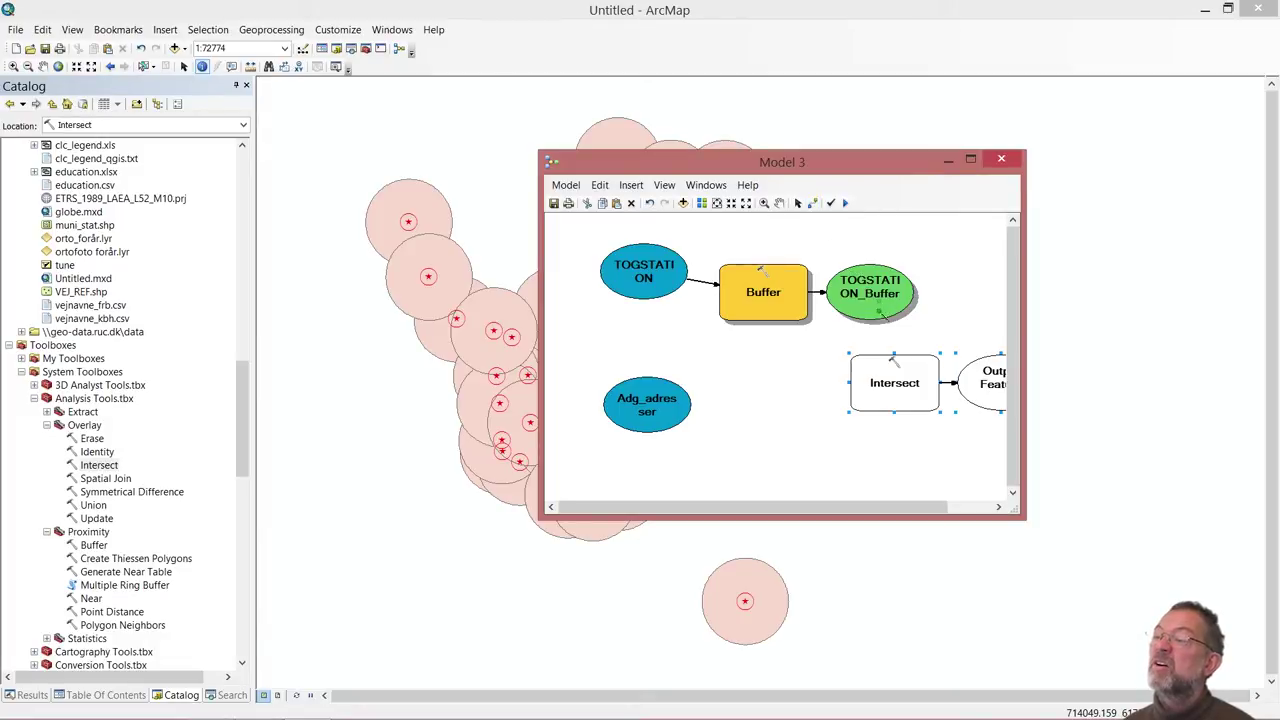
left_click_drag(879, 312, 888, 368)
left_click(898, 376)
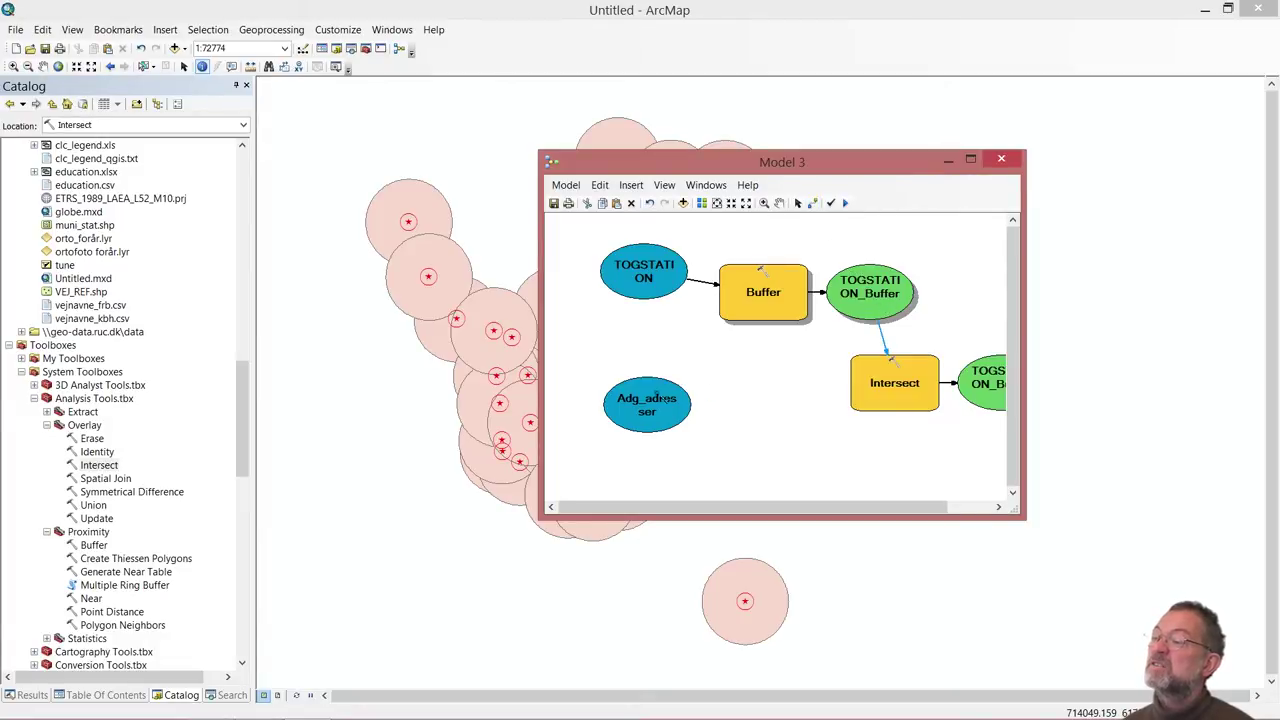
left_click_drag(727, 413, 937, 401)
left_click(945, 409)
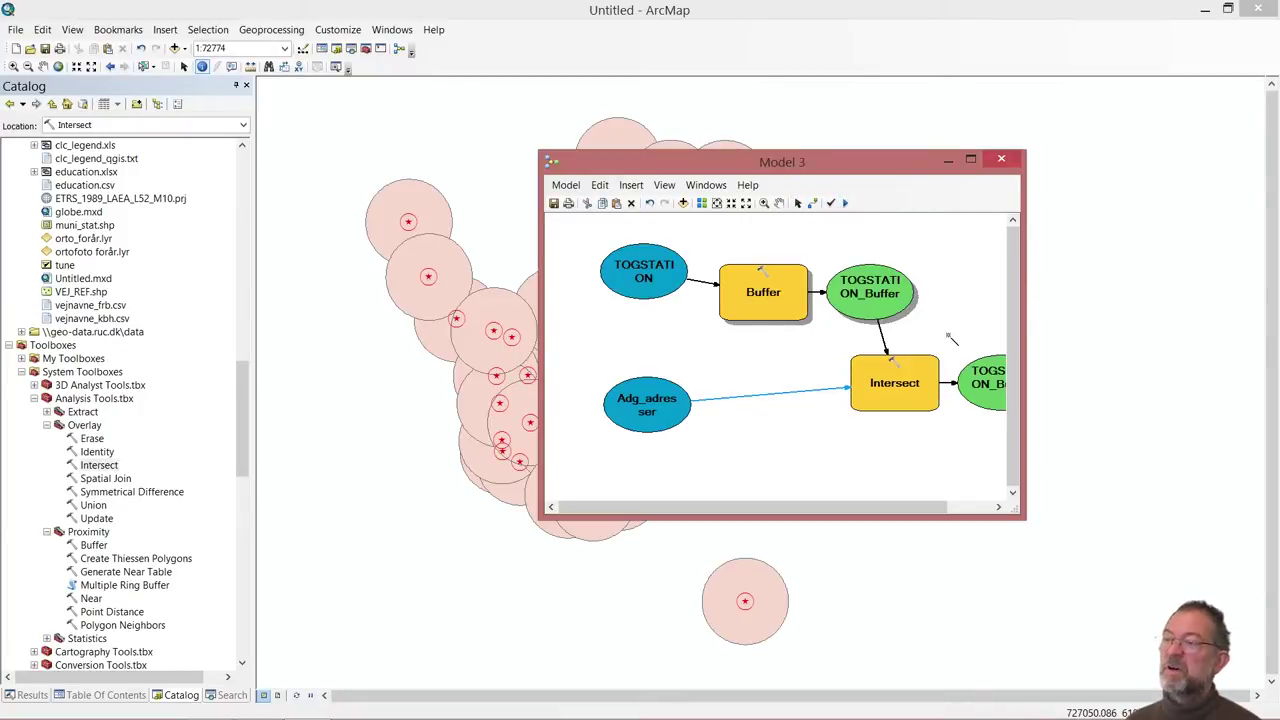
Step: Set the Intersect output to be added to the display and run Model 3
right_click(983, 381)
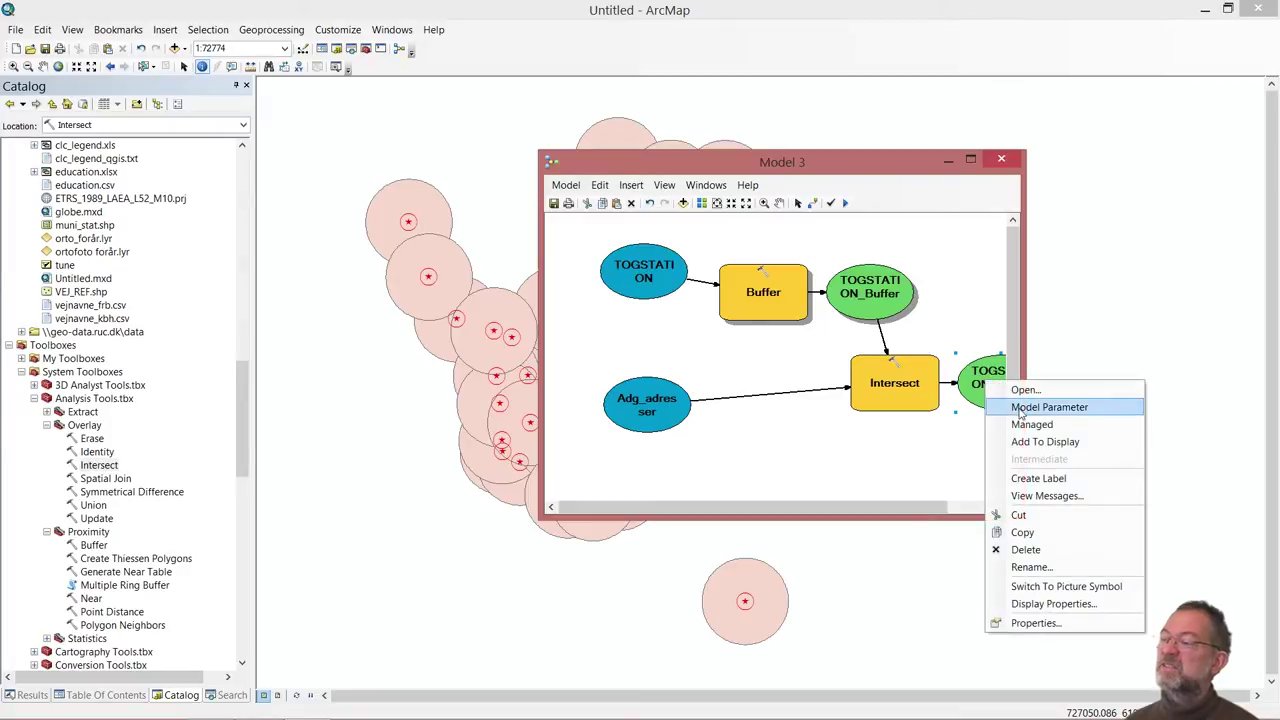
left_click(1035, 443)
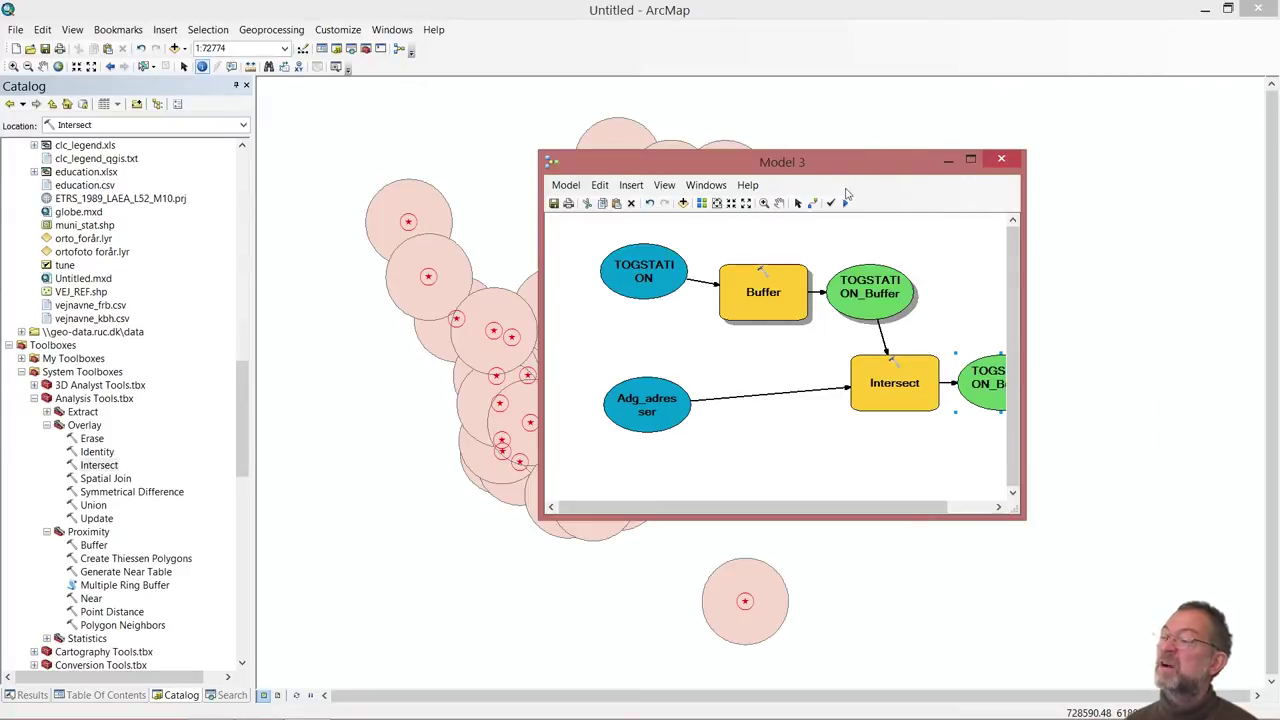
left_click(845, 203)
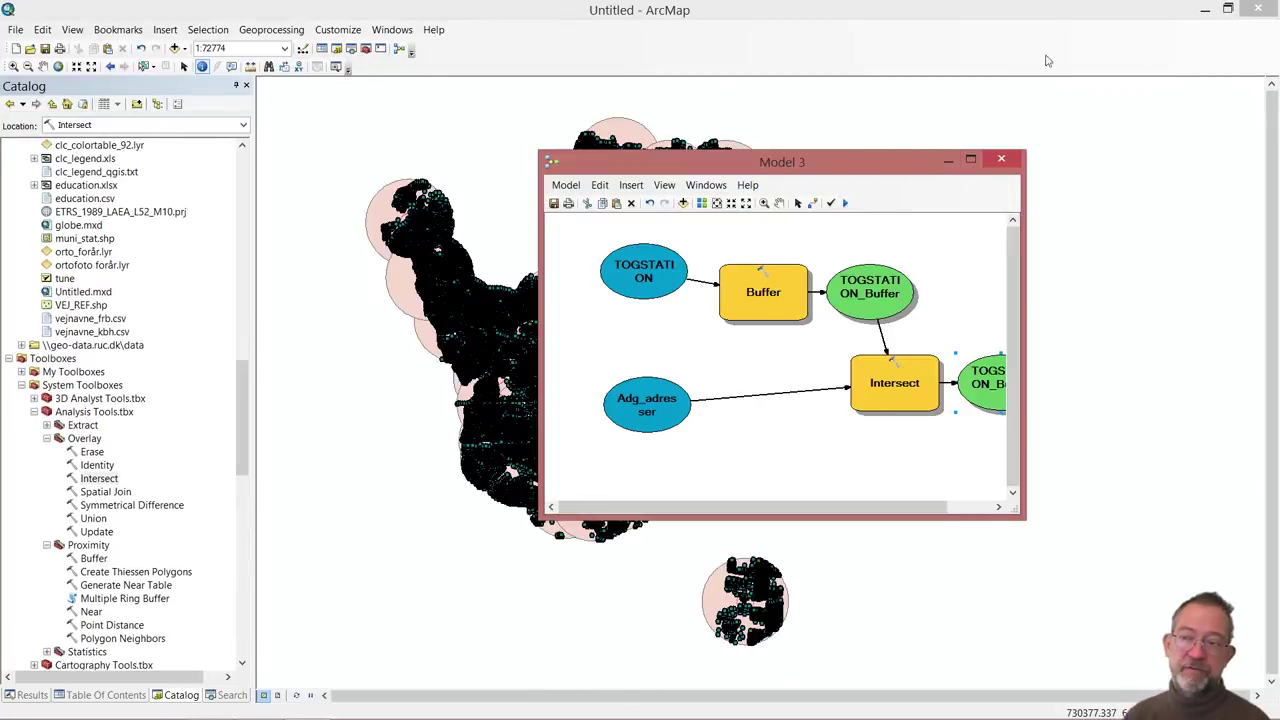
Step: Zoom in on address points near a station and show the layer list with TOGSTATION_Buffer_Intersect
left_click_drag(857, 166, 1161, 417)
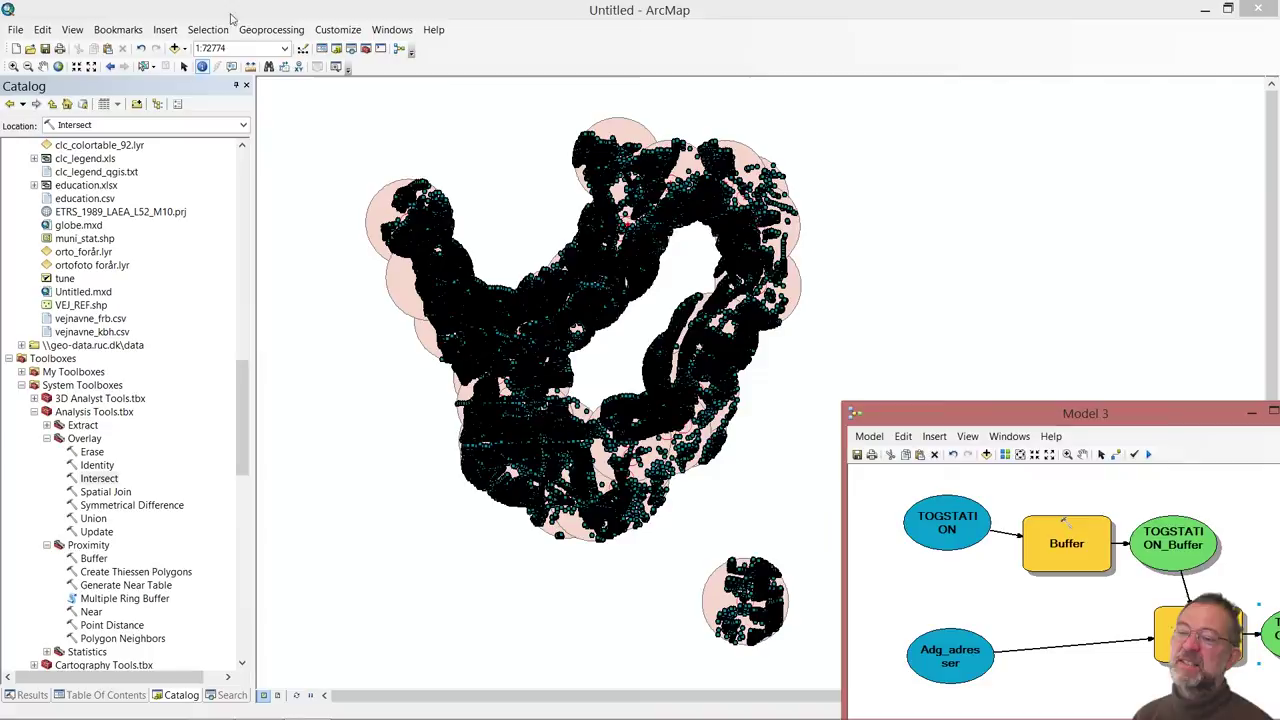
left_click(13, 66)
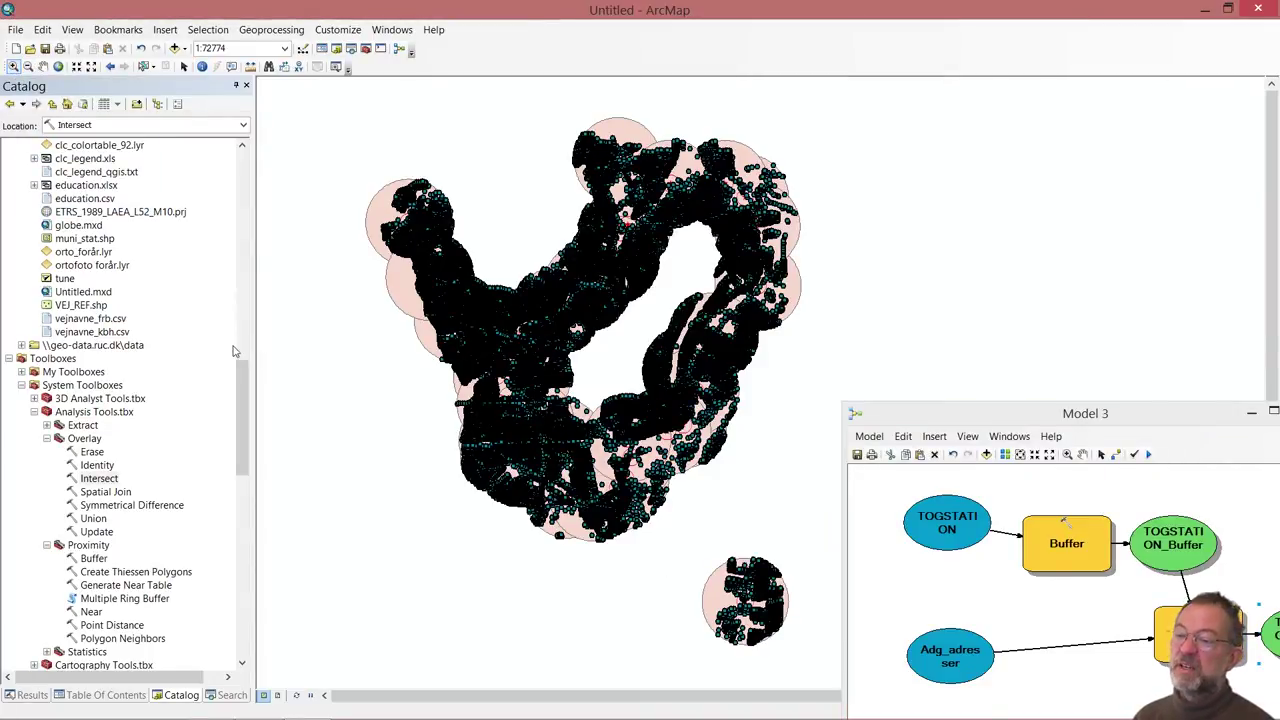
left_click_drag(524, 404, 584, 468)
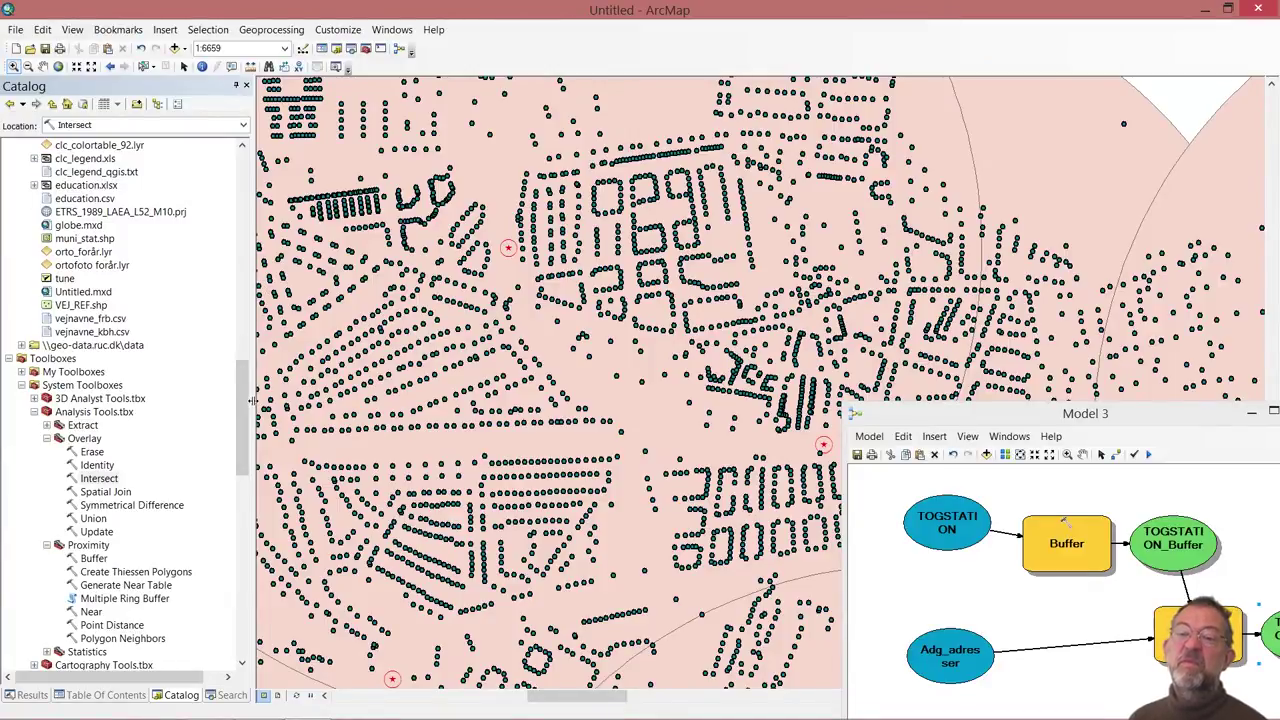
left_click(100, 695)
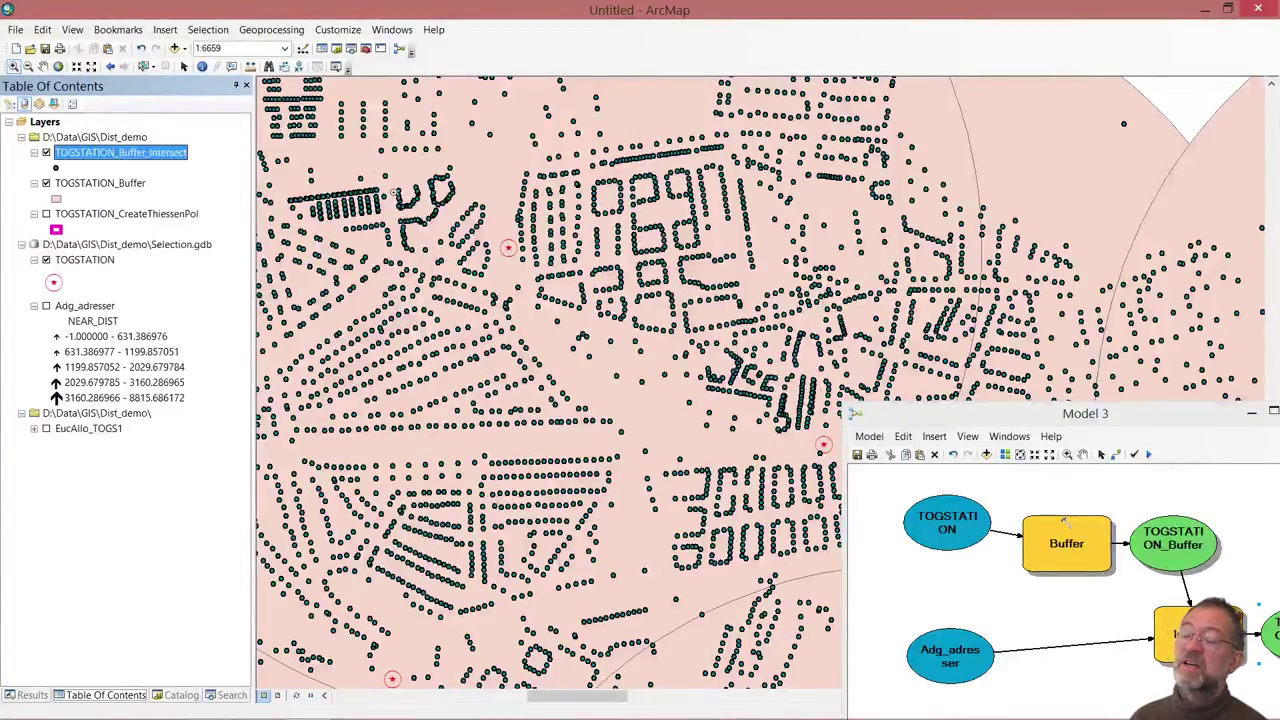
Step: Identify an address point and dock its intersect results beside the map
left_click(201, 66)
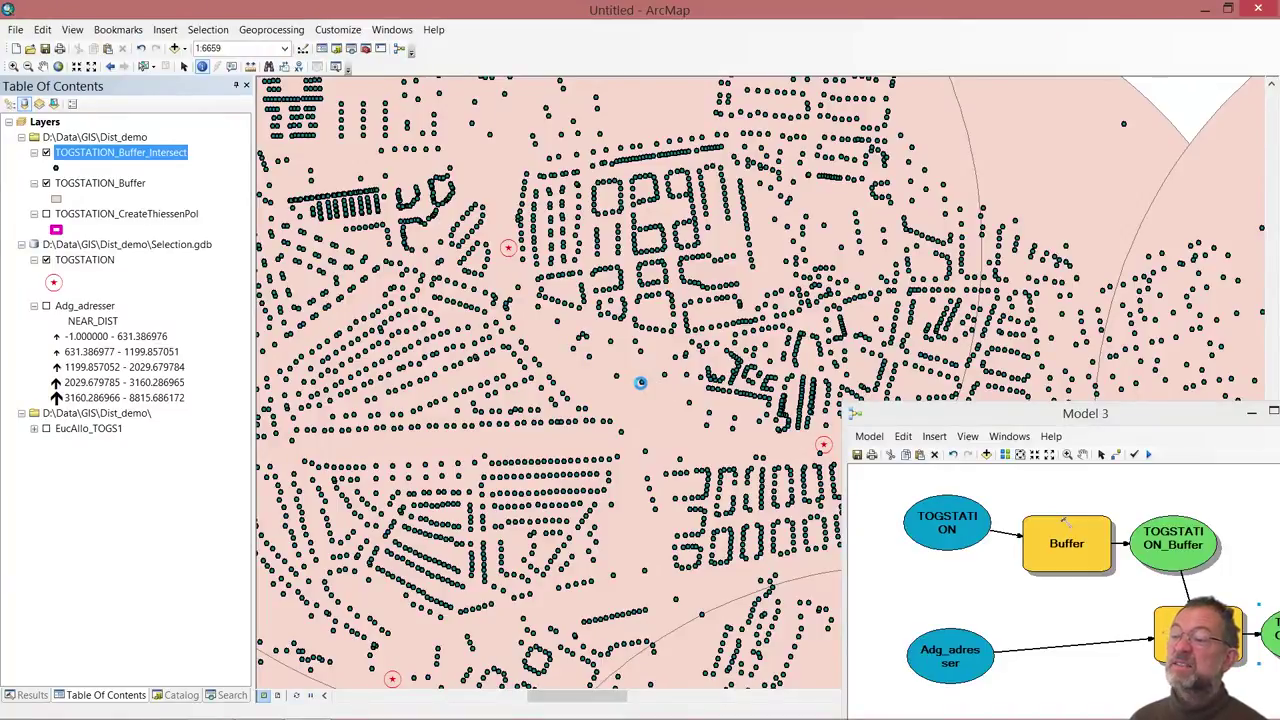
left_click(643, 385)
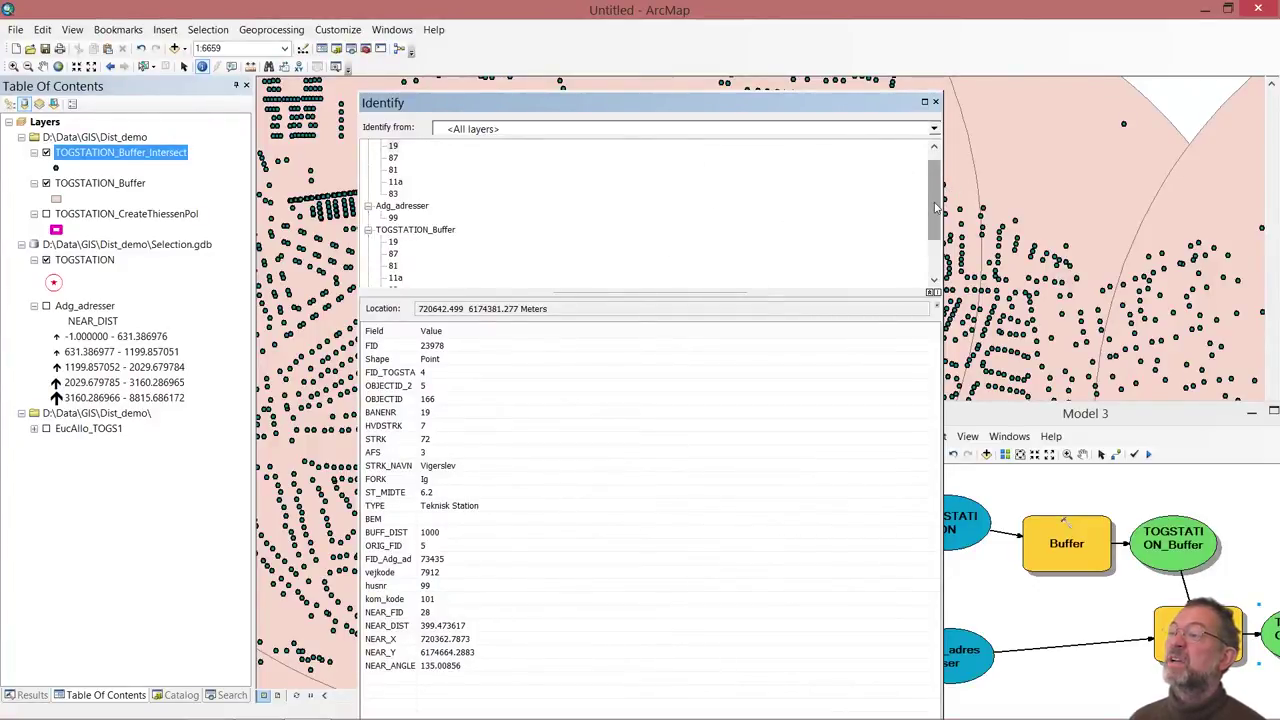
left_click_drag(935, 198, 935, 258)
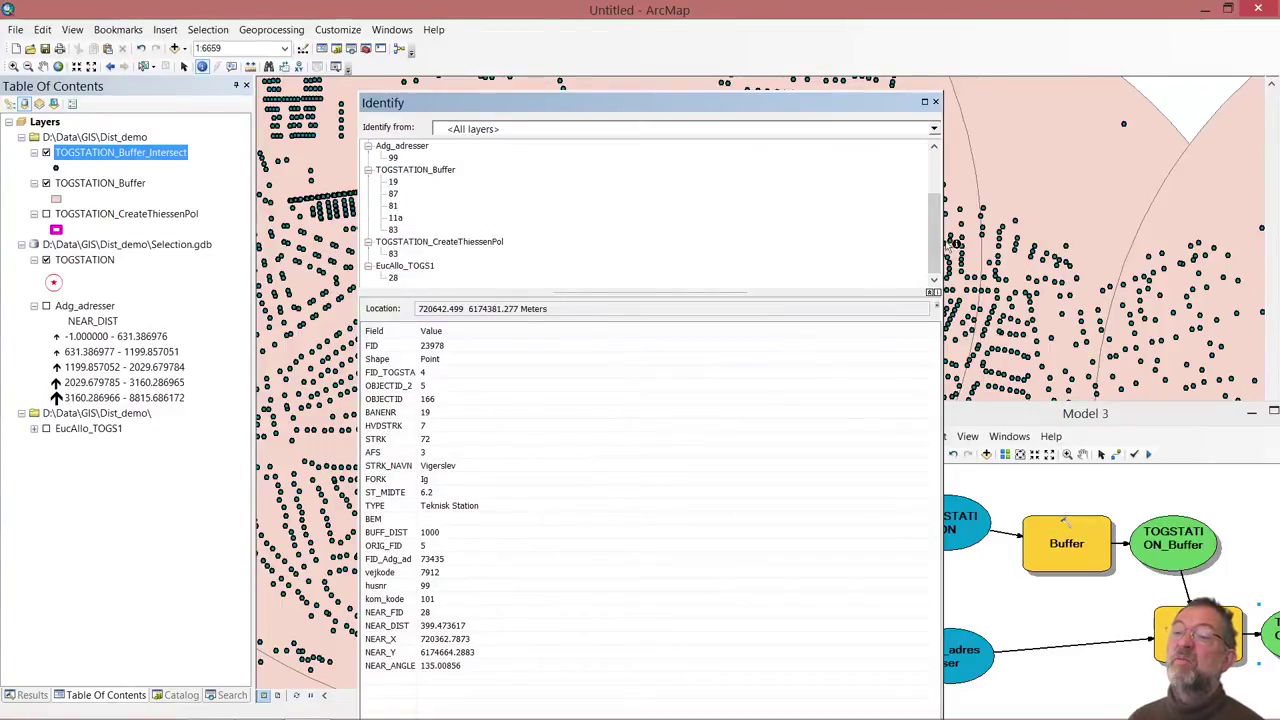
left_click_drag(934, 243, 934, 195)
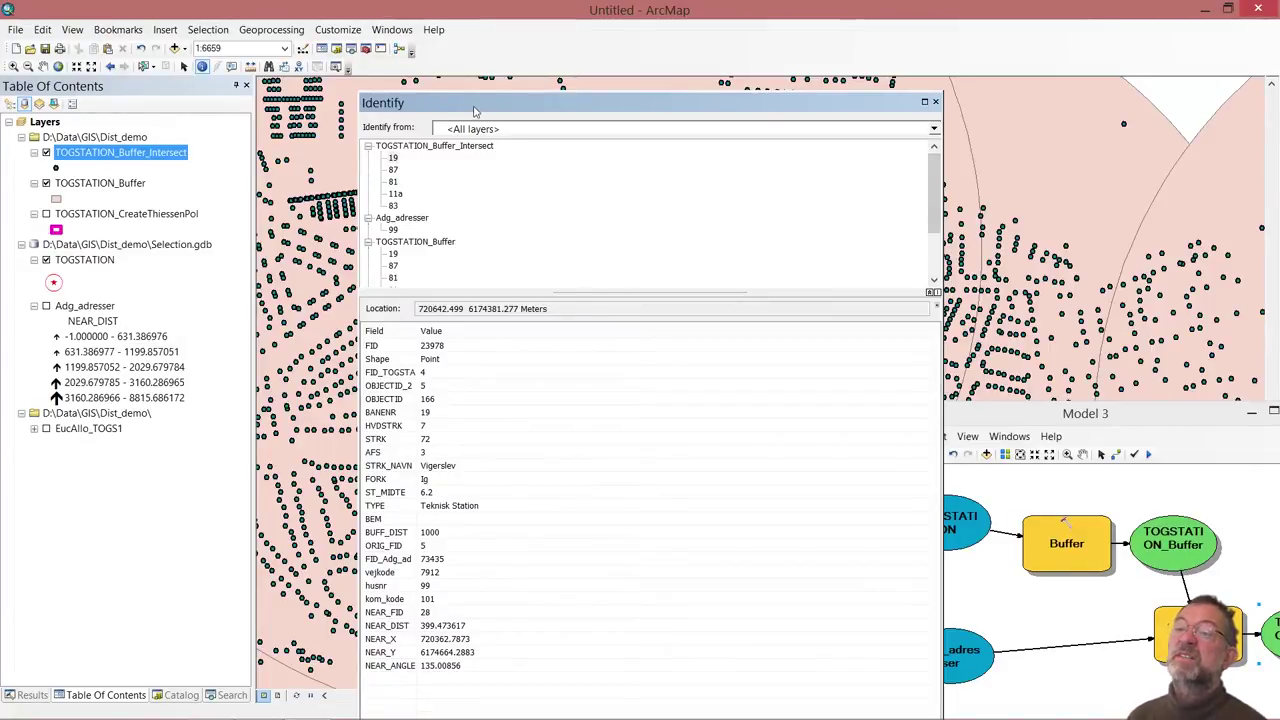
left_click_drag(475, 110, 757, 133)
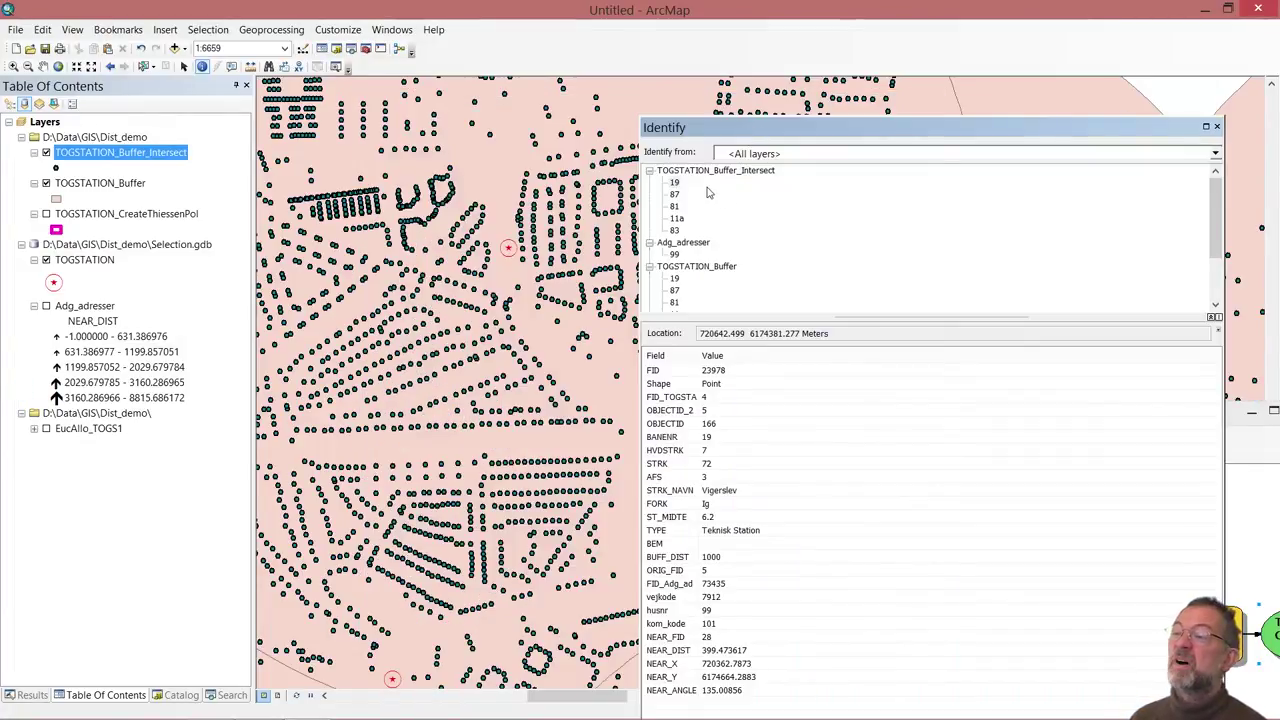
left_click(674, 183)
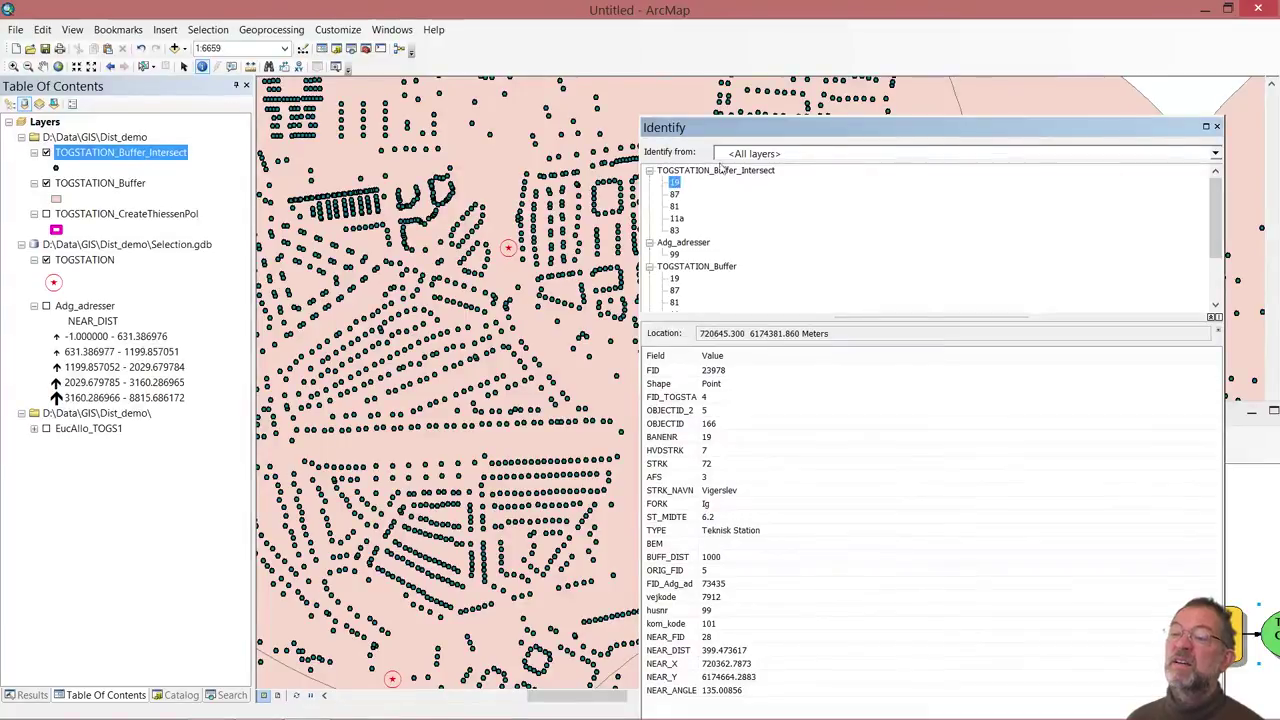
left_click_drag(718, 129, 815, 155)
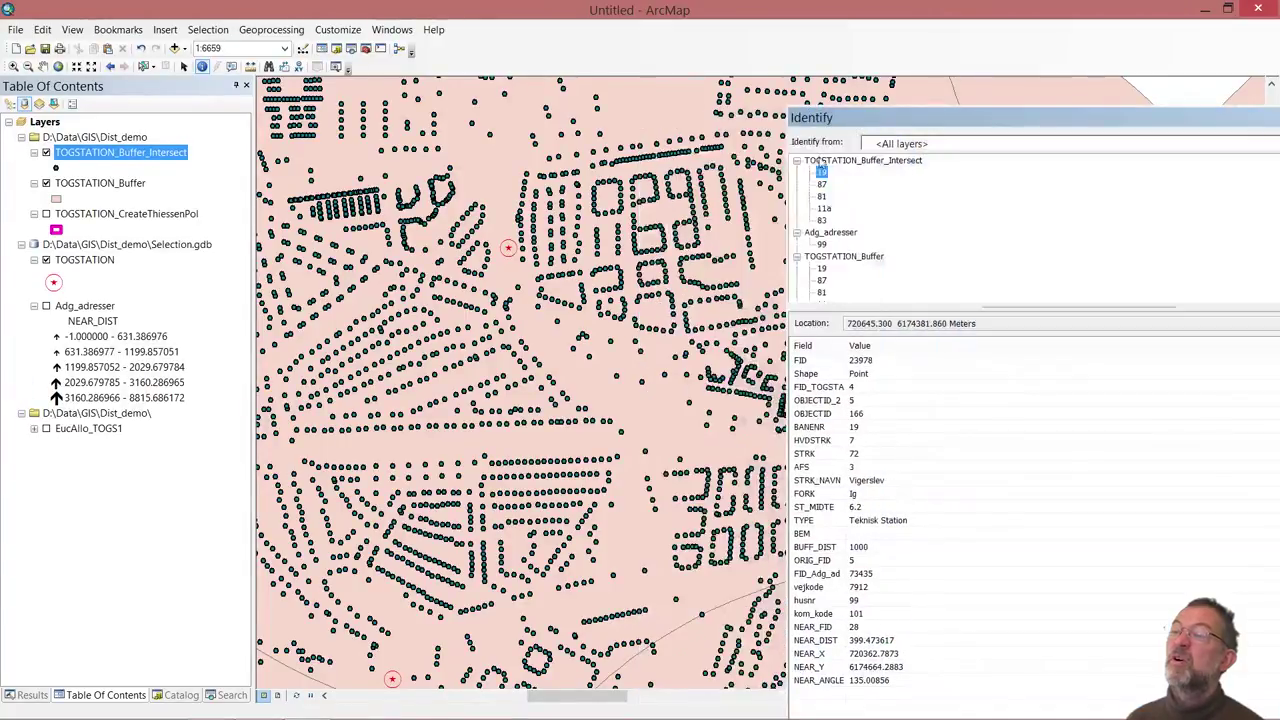
Step: Flash station 19's record, then view the 87, 19, 81, 11a and 83 intersect records
left_click(822, 175)
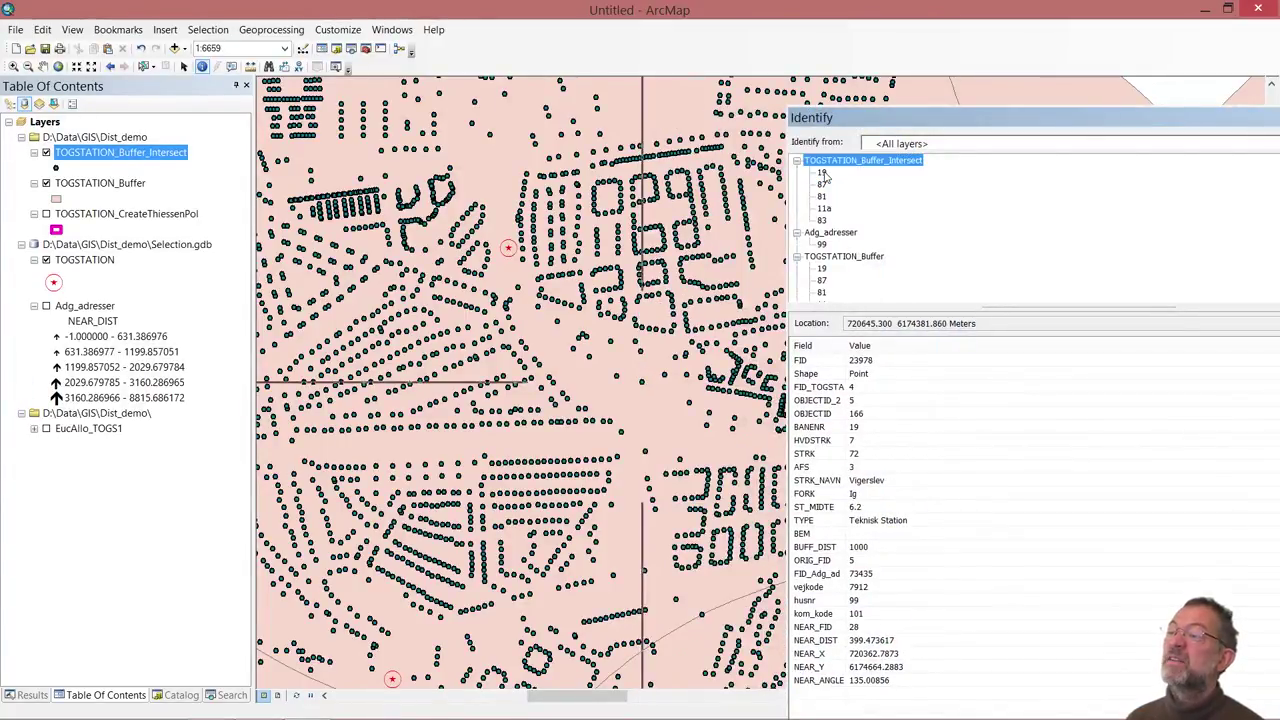
left_click(825, 176)
left_click(825, 177)
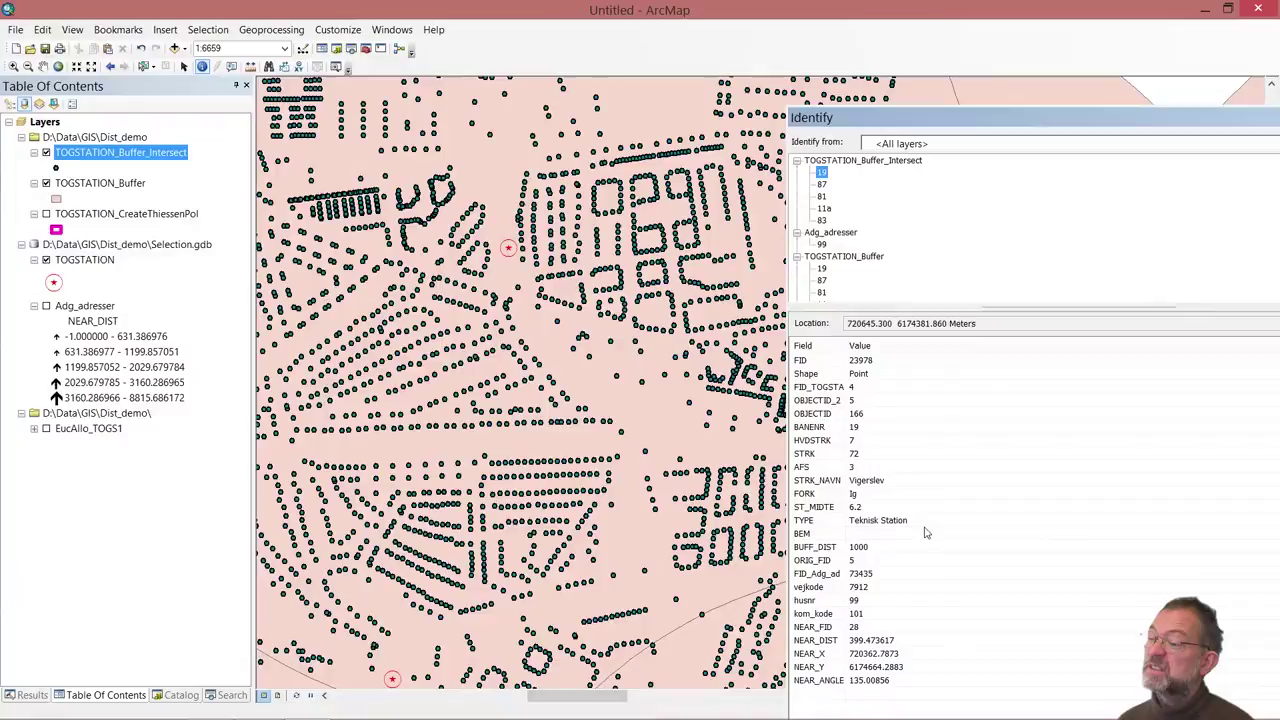
left_click(822, 185)
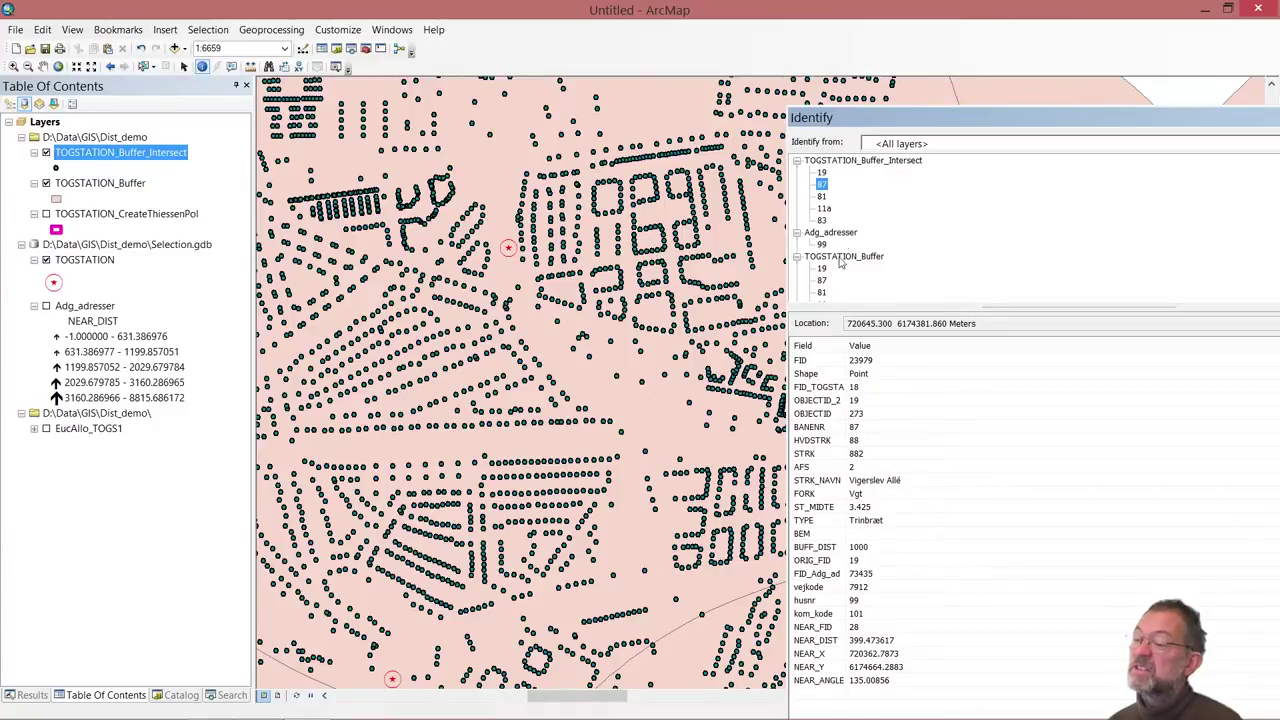
left_click(821, 173)
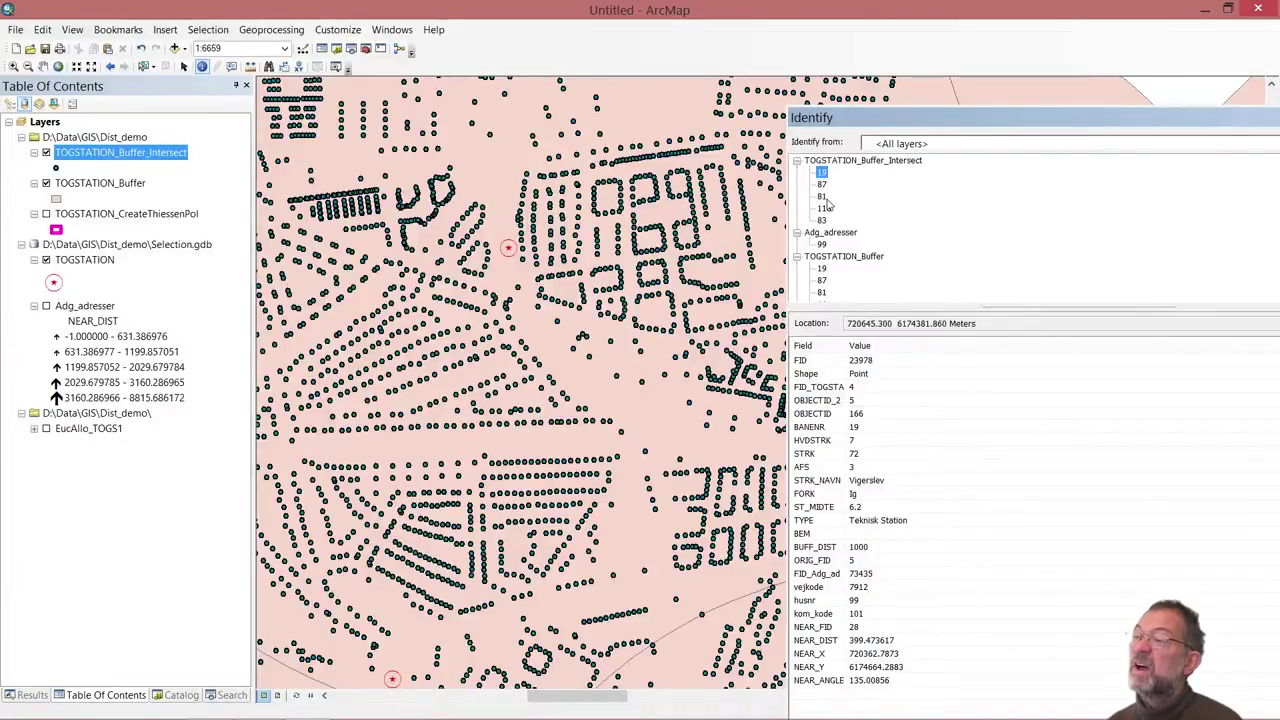
left_click(825, 200)
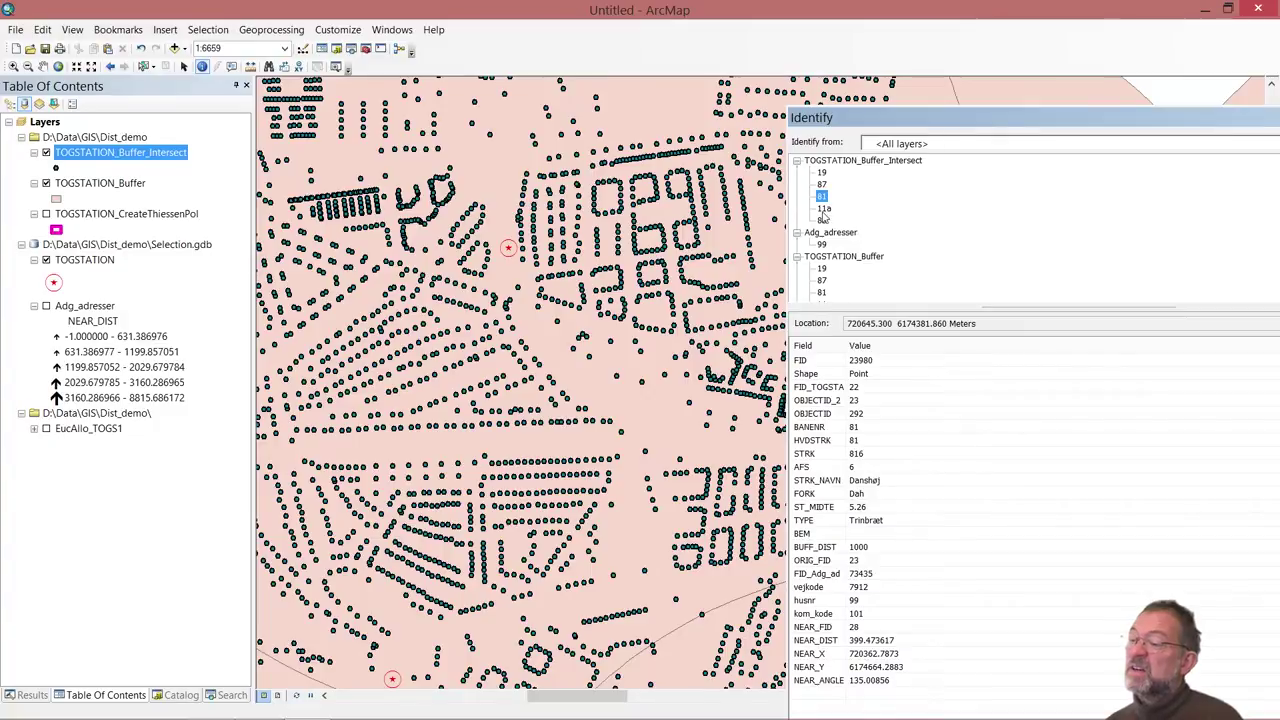
left_click(823, 209)
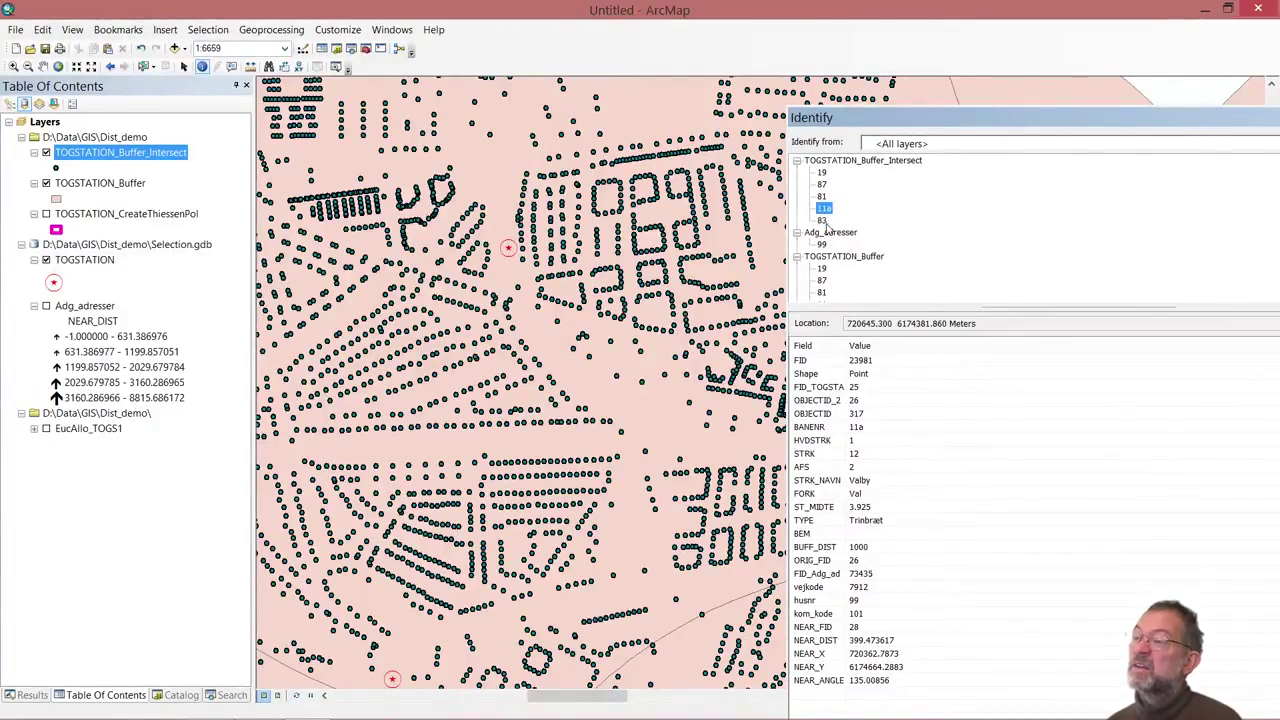
left_click(826, 225)
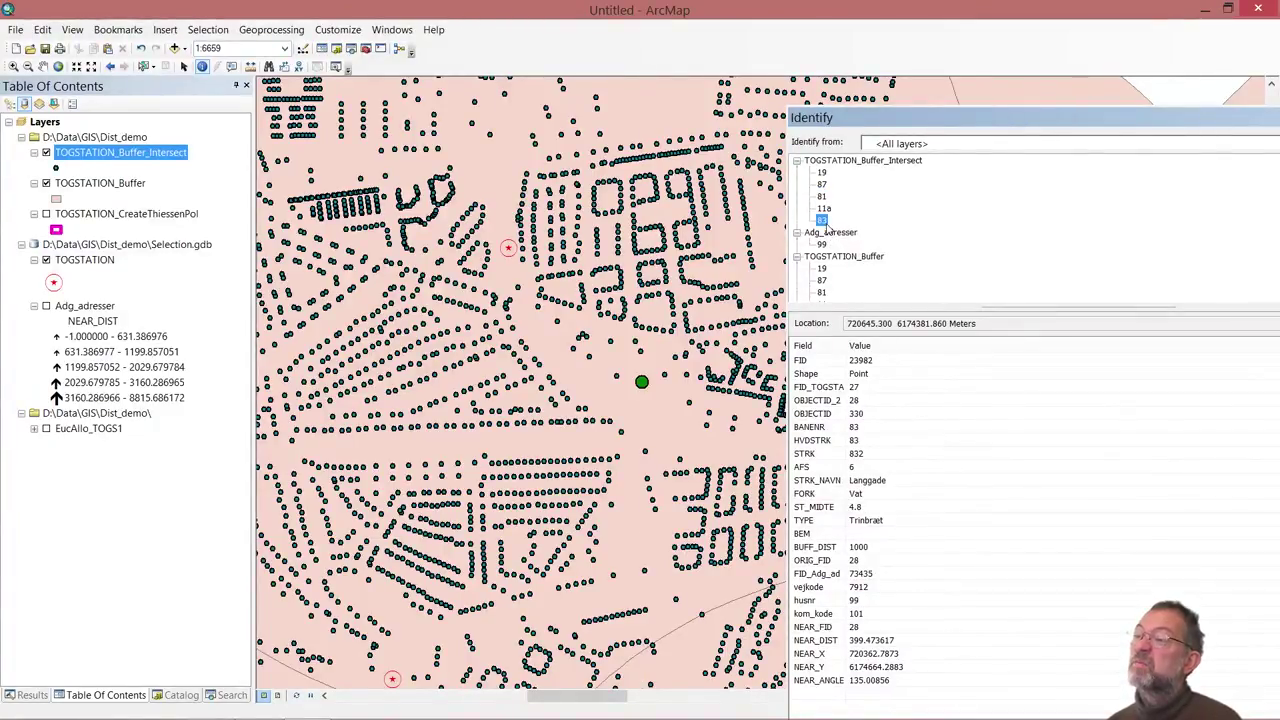
Step: Mark the linked address ID, then view station 81's record and end on station 19
left_click(862, 576)
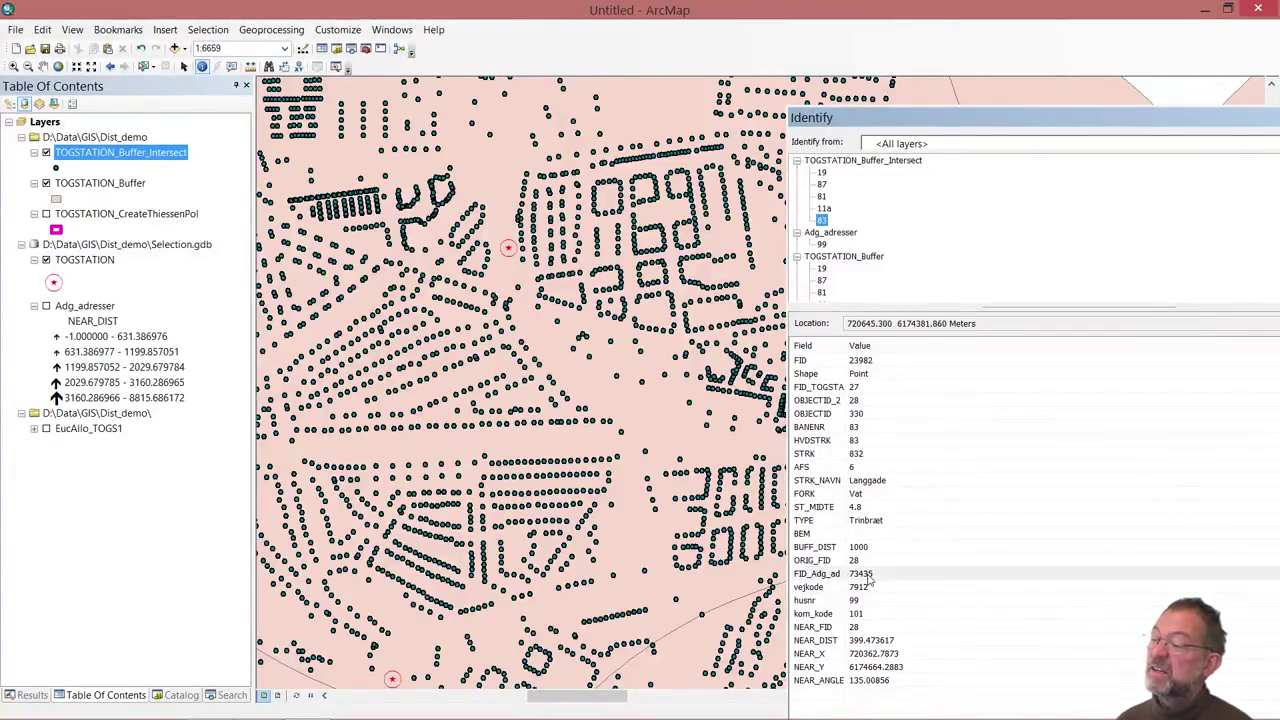
left_click(822, 196)
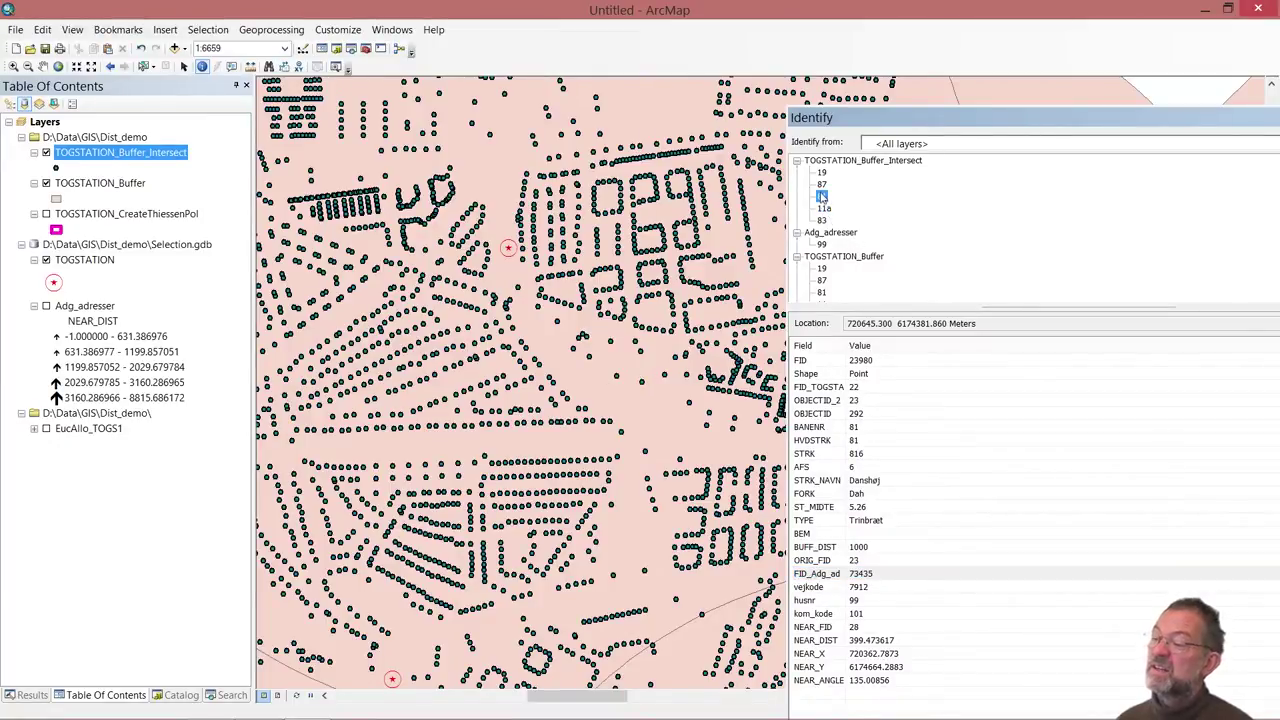
left_click(822, 173)
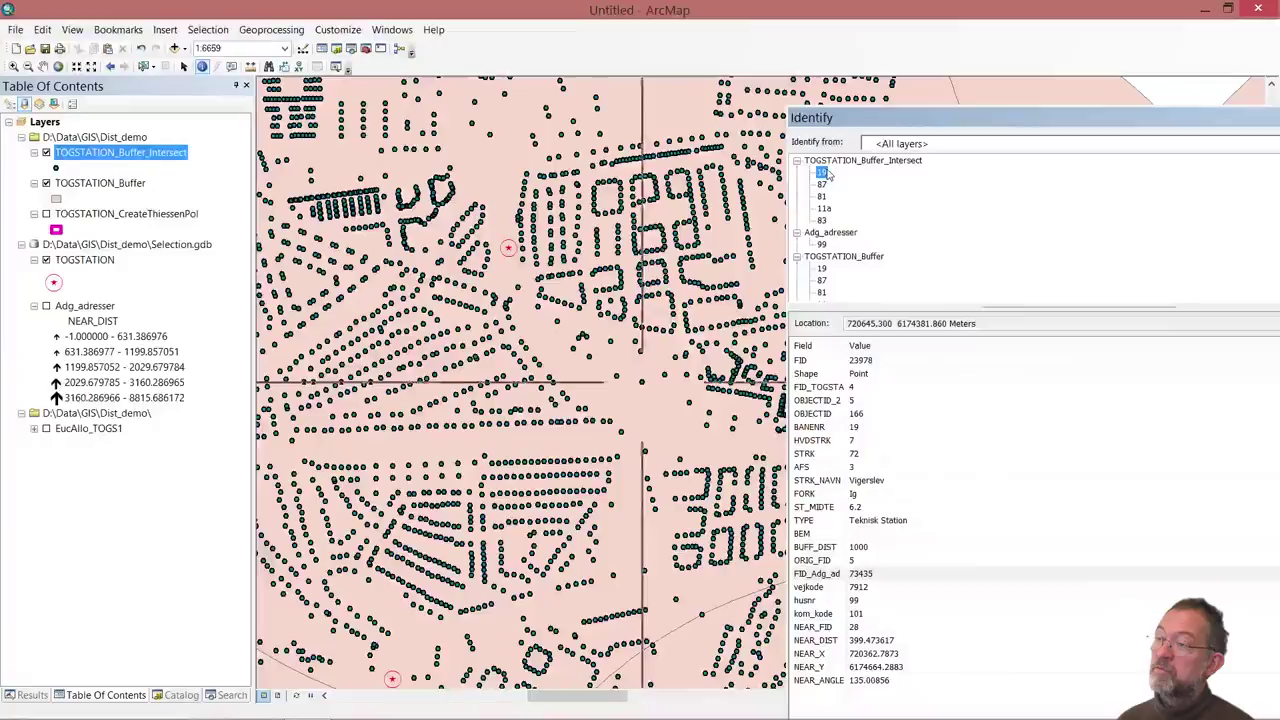
Step: Open the intersect layer's attribute table and sort FID_Adg_ad descending
right_click(141, 154)
left_click(174, 195)
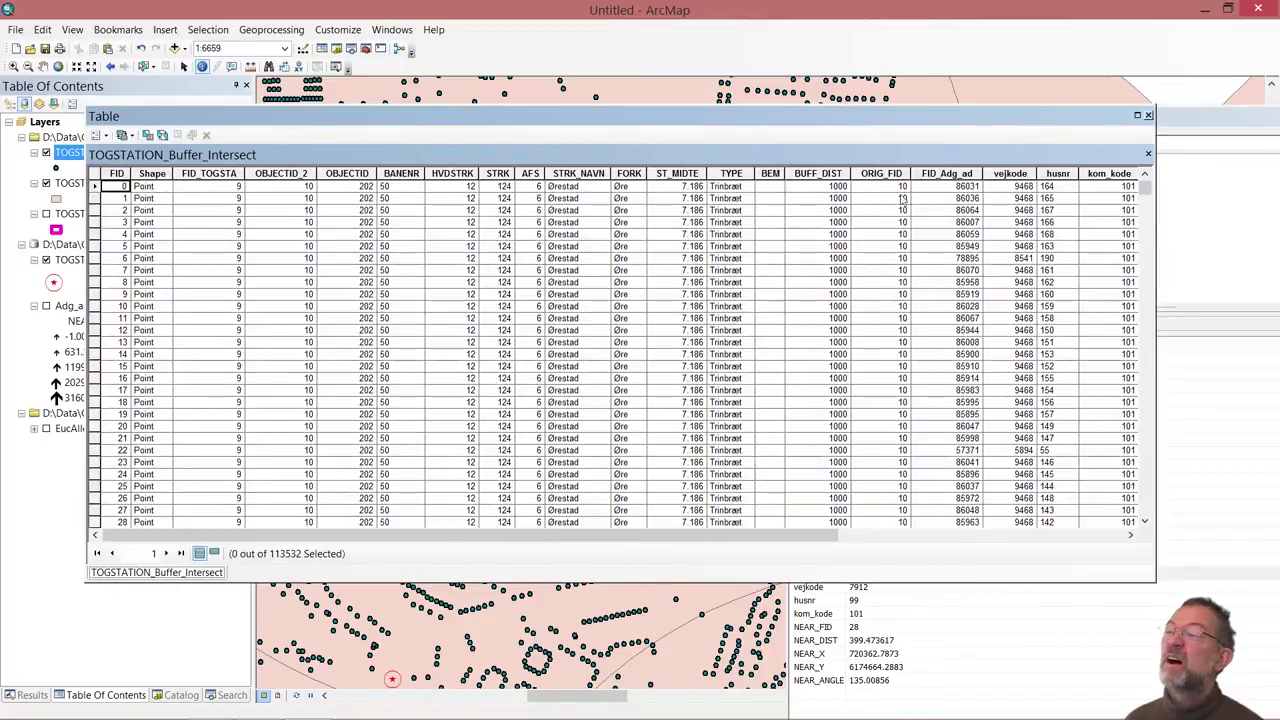
left_click(945, 173)
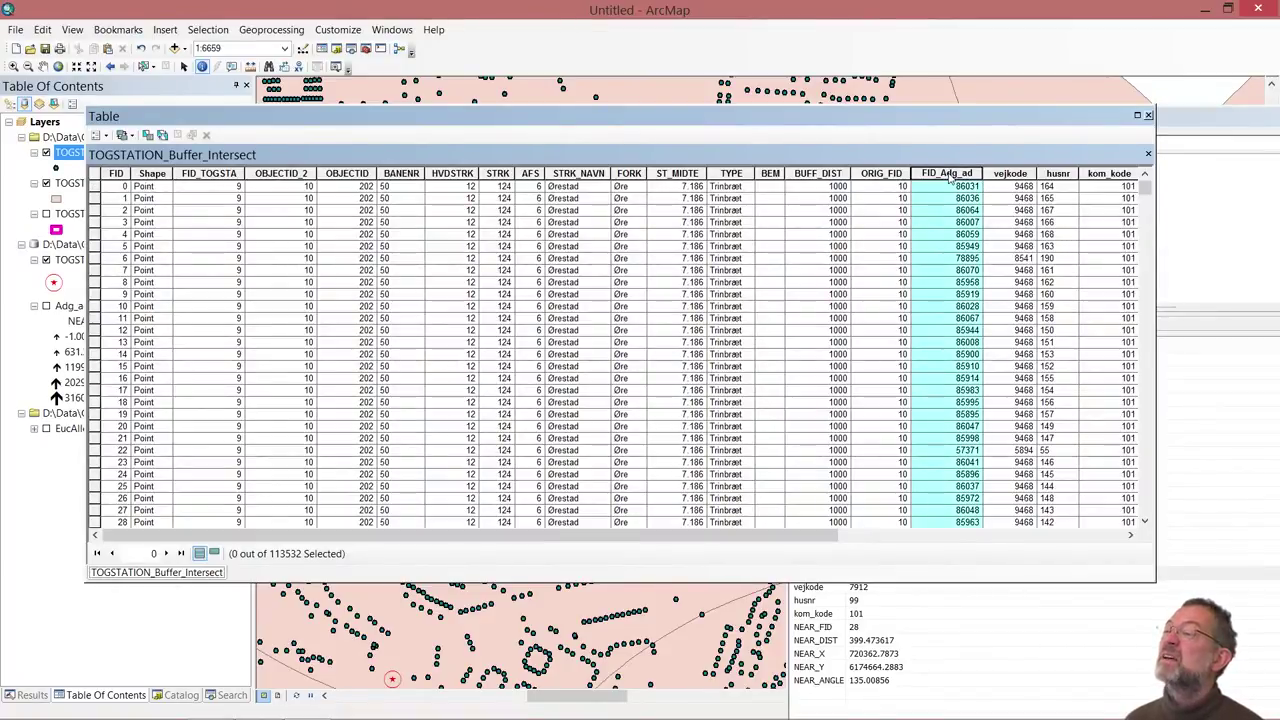
right_click(945, 173)
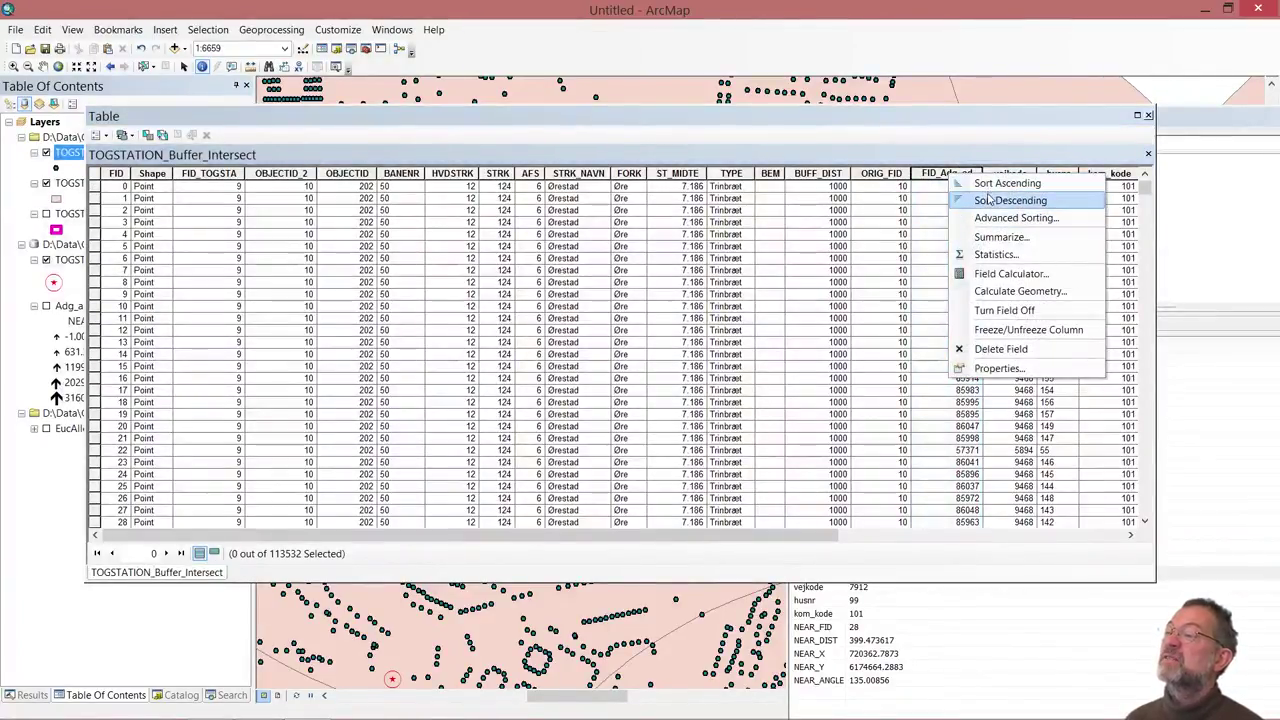
left_click(988, 200)
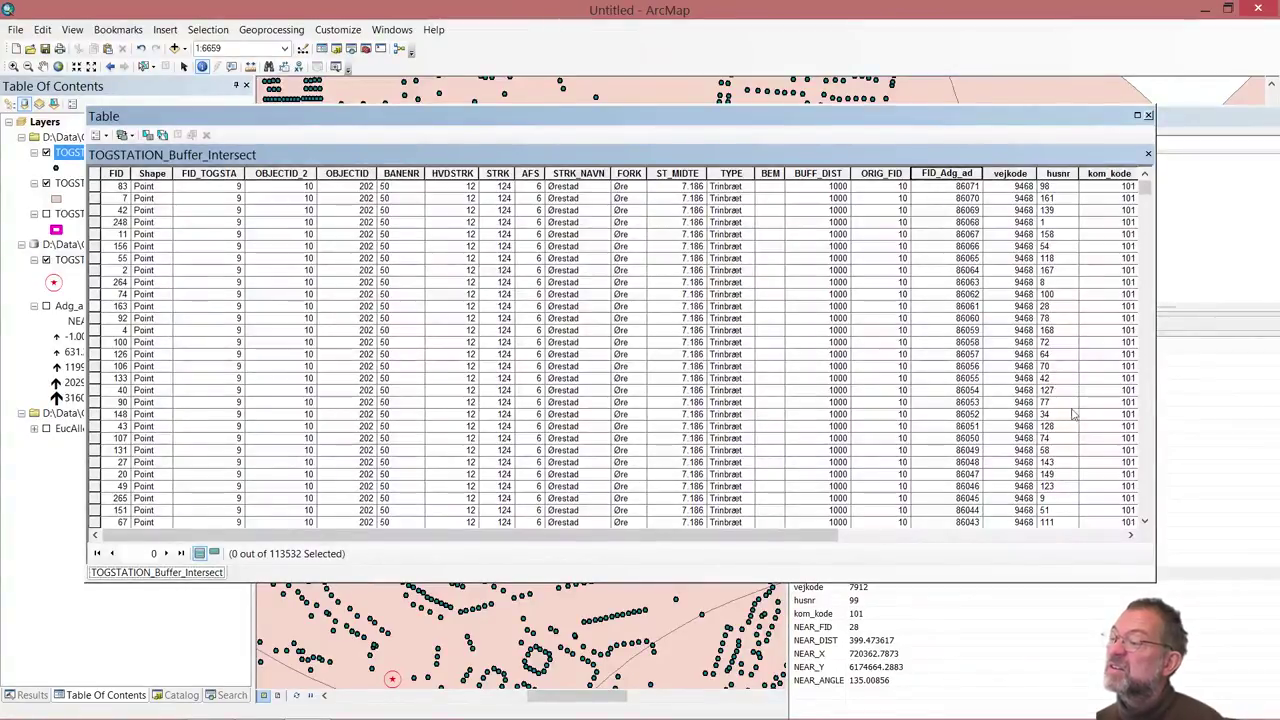
Step: Select the five rows sharing one address ID, identify a point, then close Identify
left_click_drag(1148, 195, 1146, 297)
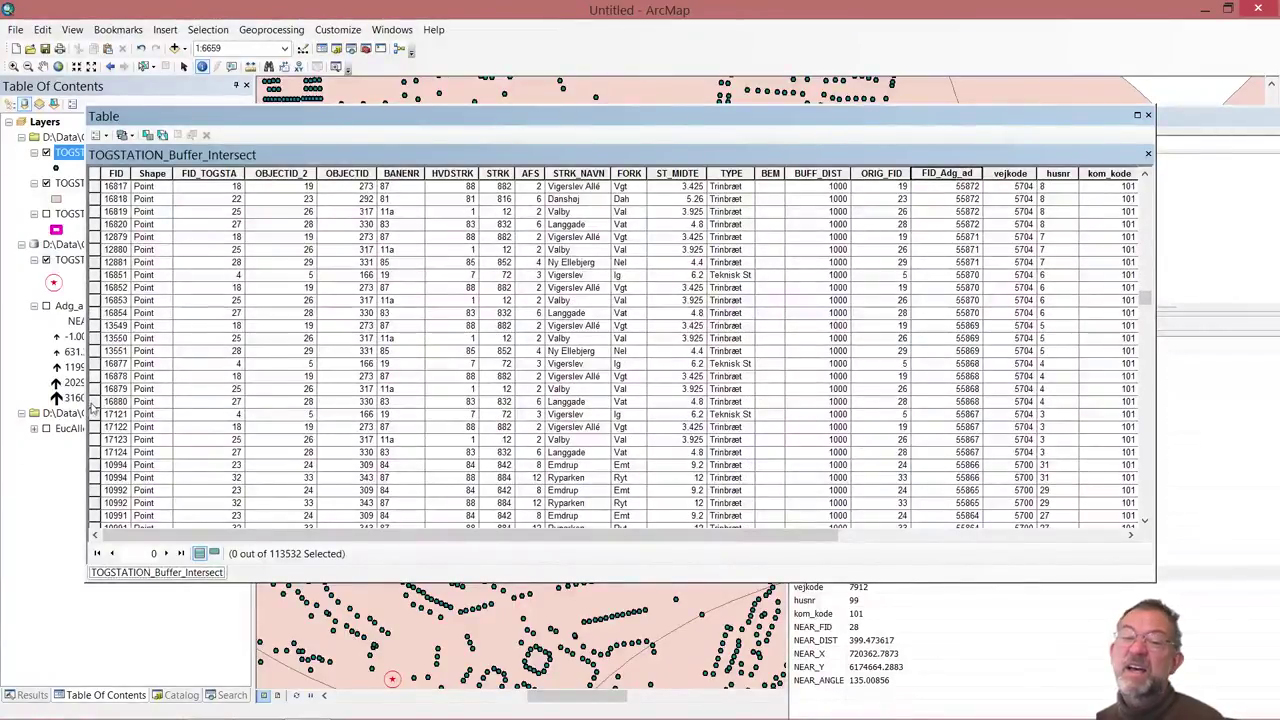
left_click_drag(101, 404, 92, 455)
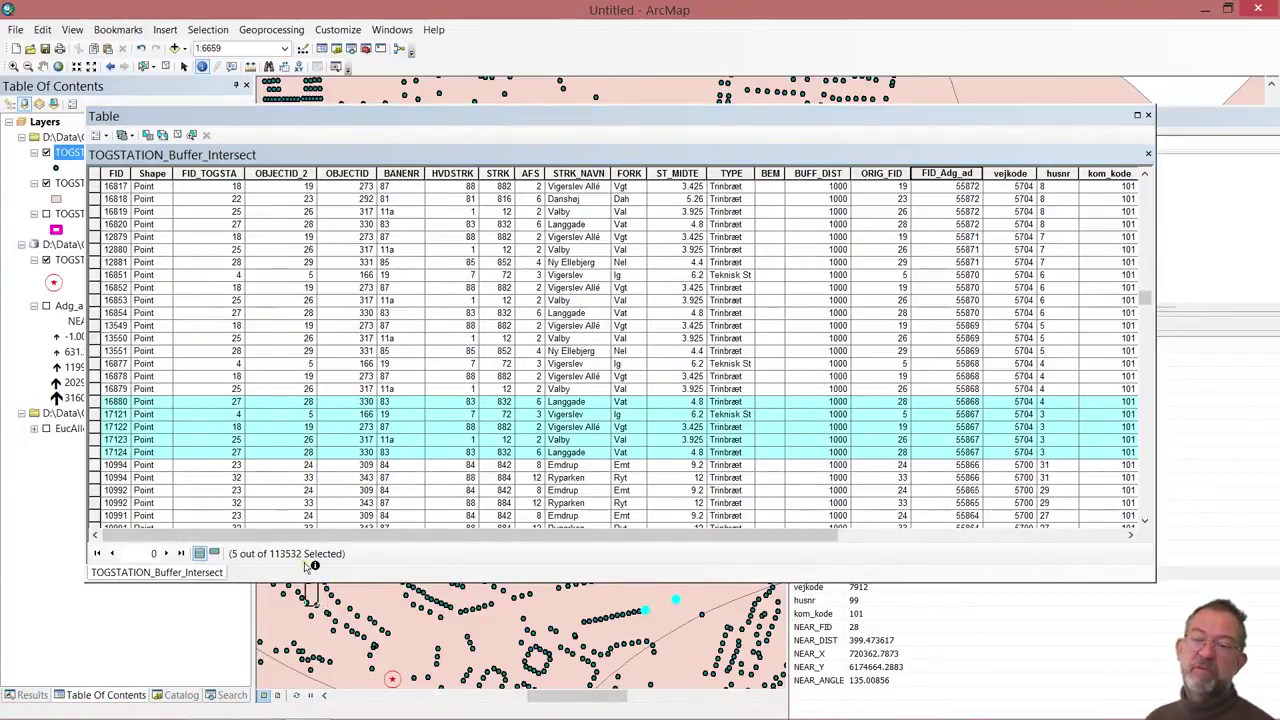
left_click(349, 605)
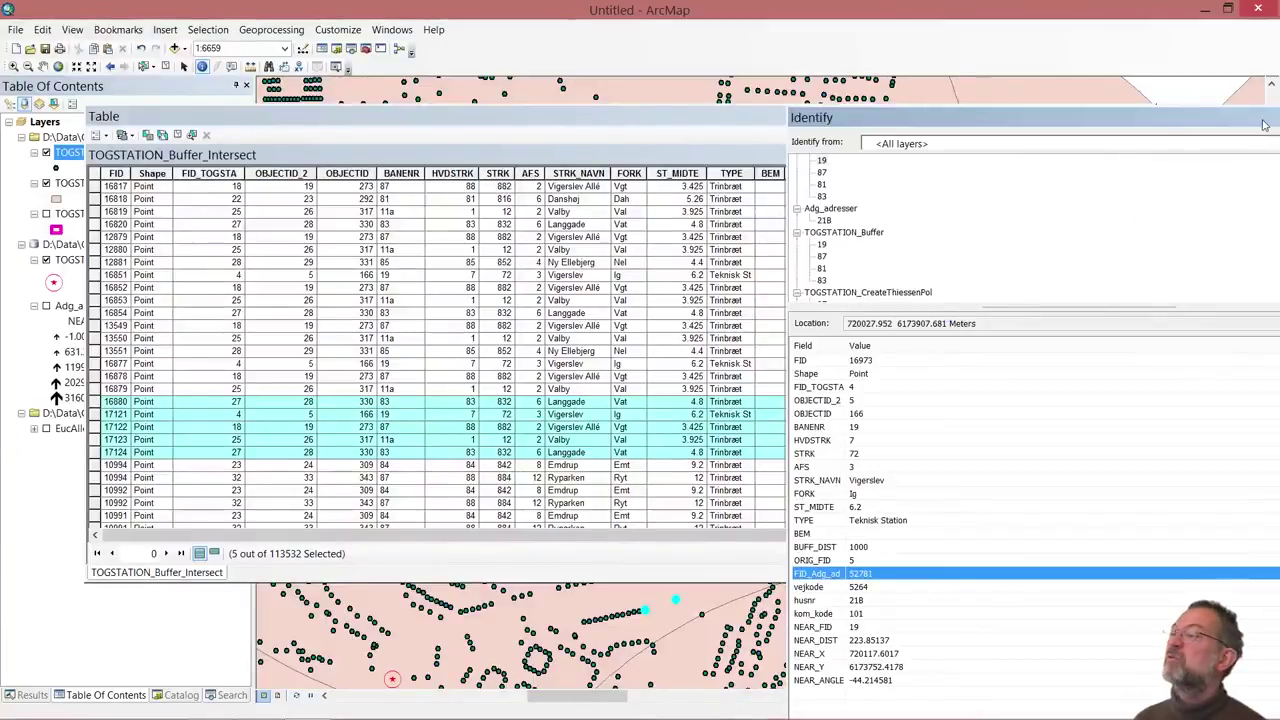
left_click_drag(1263, 125, 1203, 136)
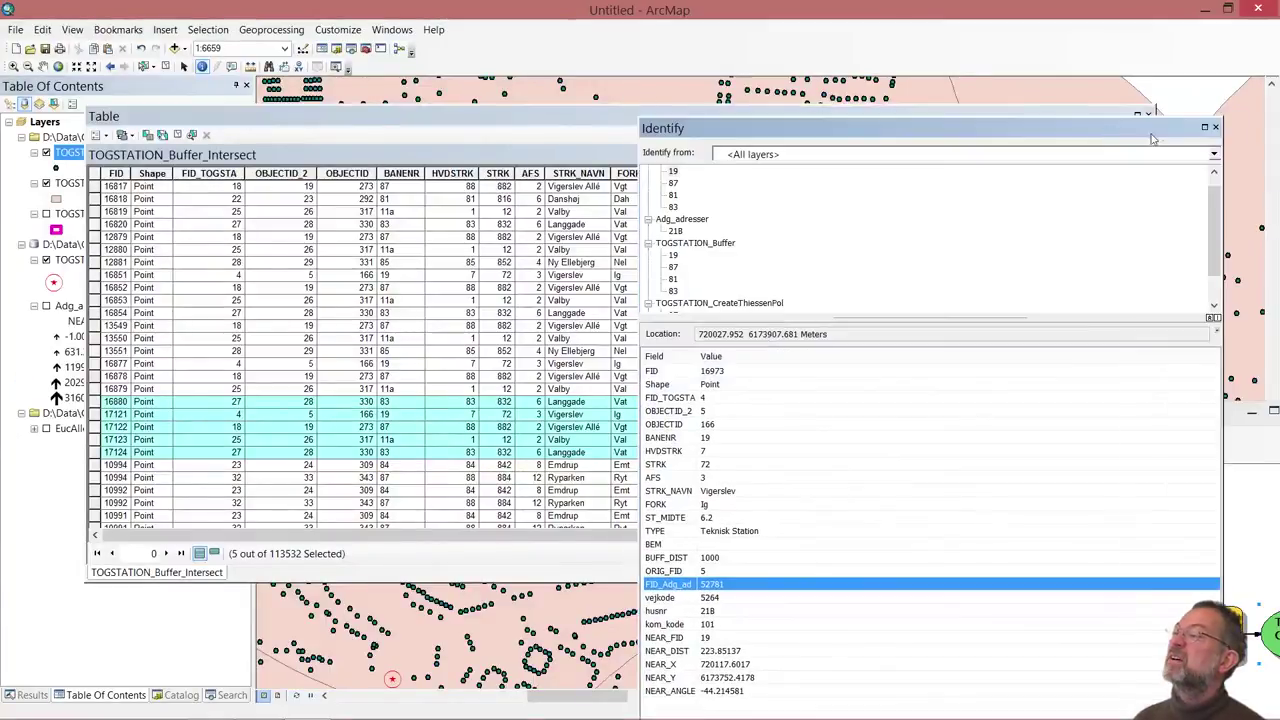
left_click(1214, 131)
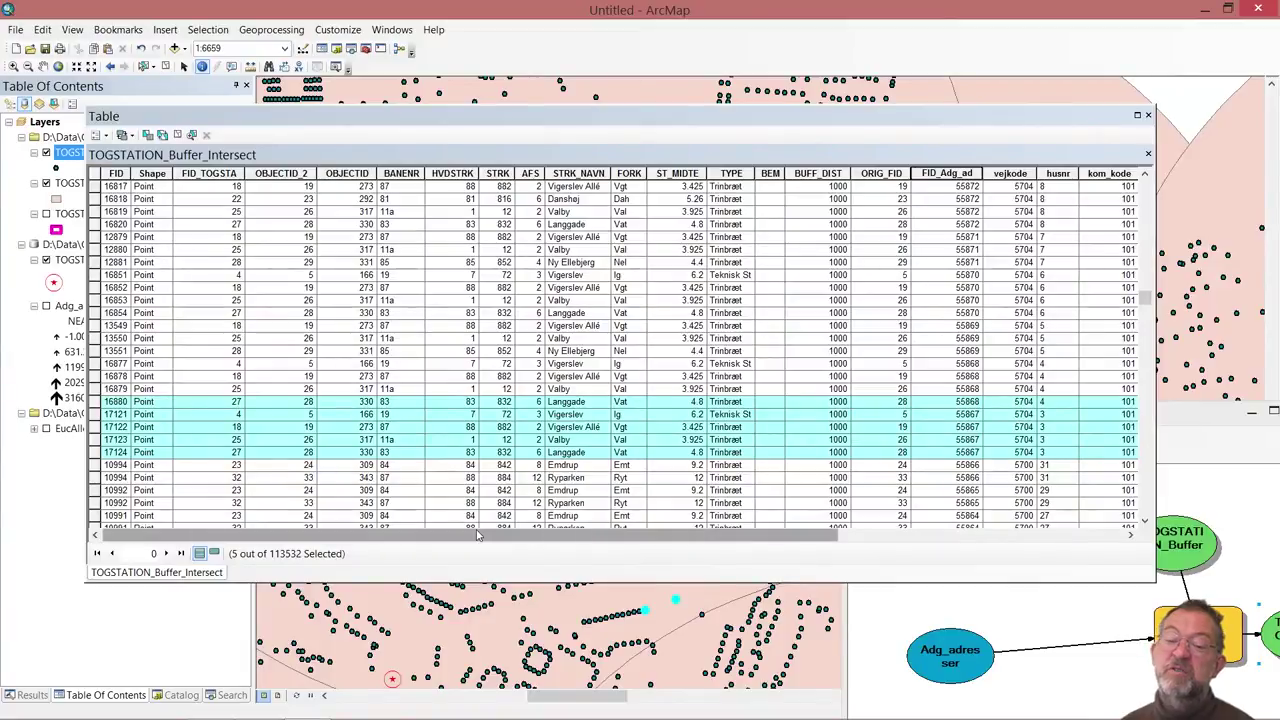
Step: Close the attribute table and bring the Model 3 window to the map's centre
left_click(1149, 116)
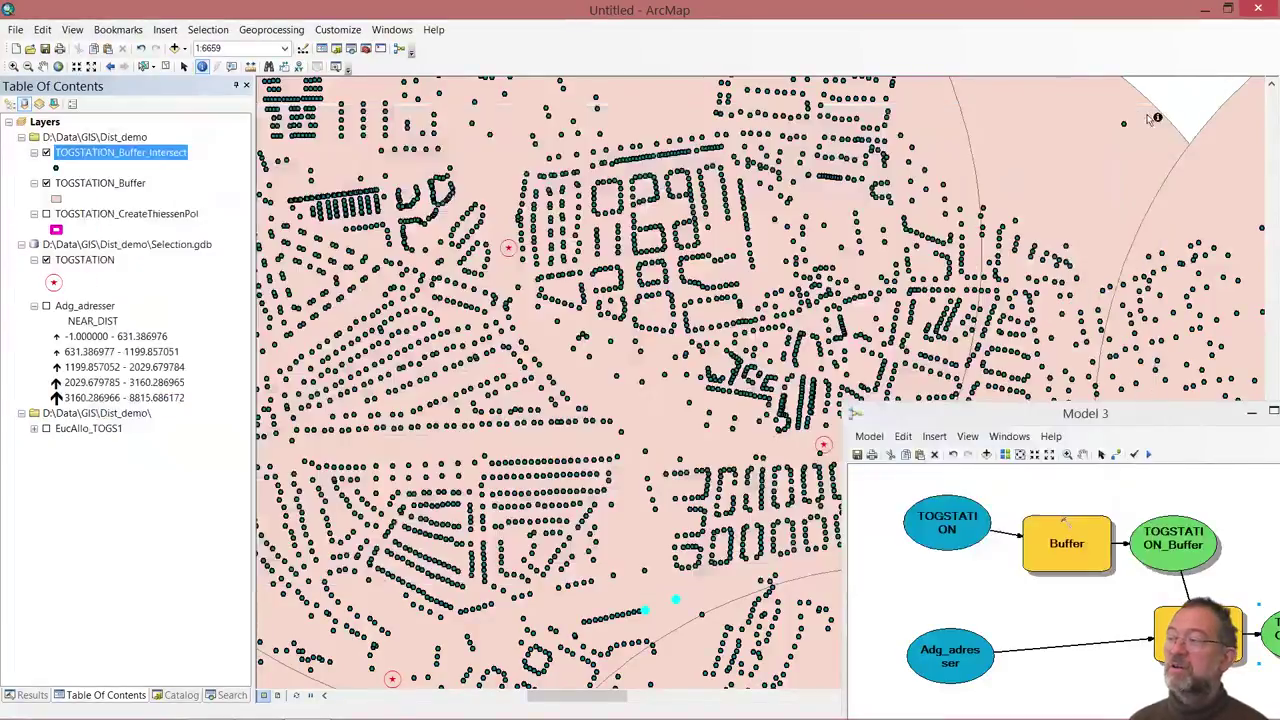
left_click_drag(1149, 413, 674, 143)
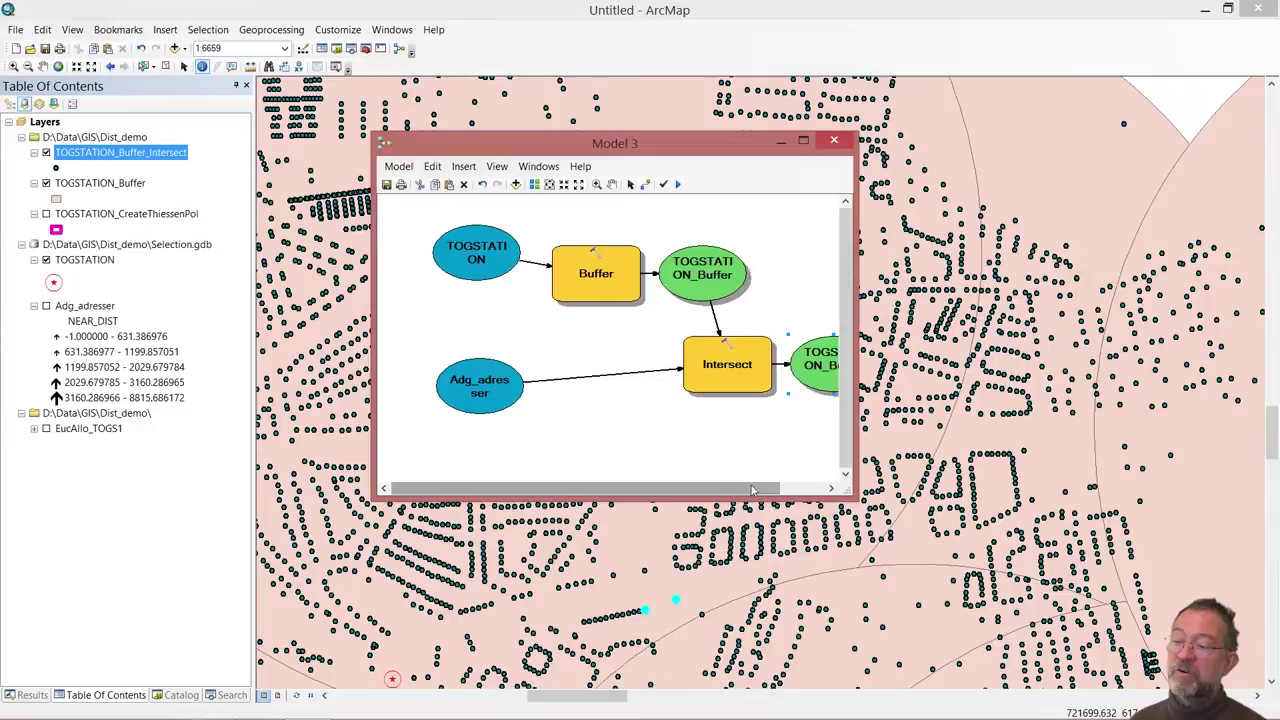
left_click_drag(750, 490, 838, 510)
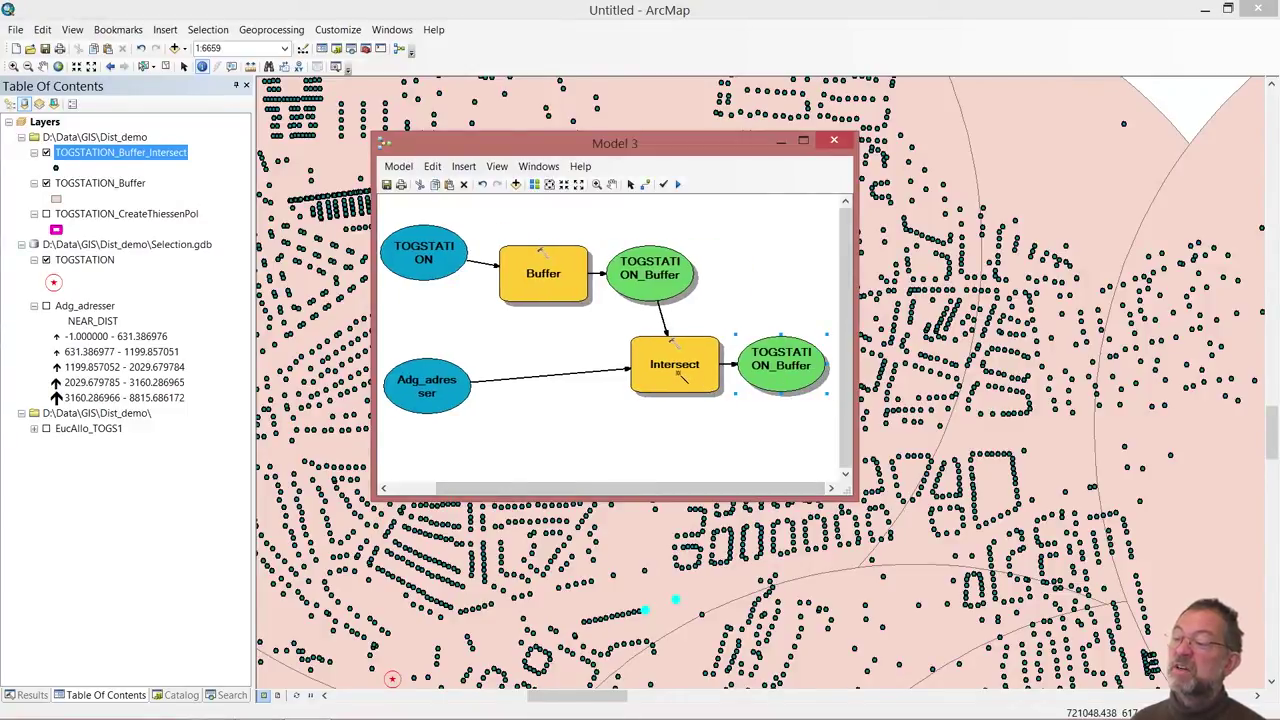
Step: Change the Buffer step's Dissolve Type to ALL
double_click(543, 273)
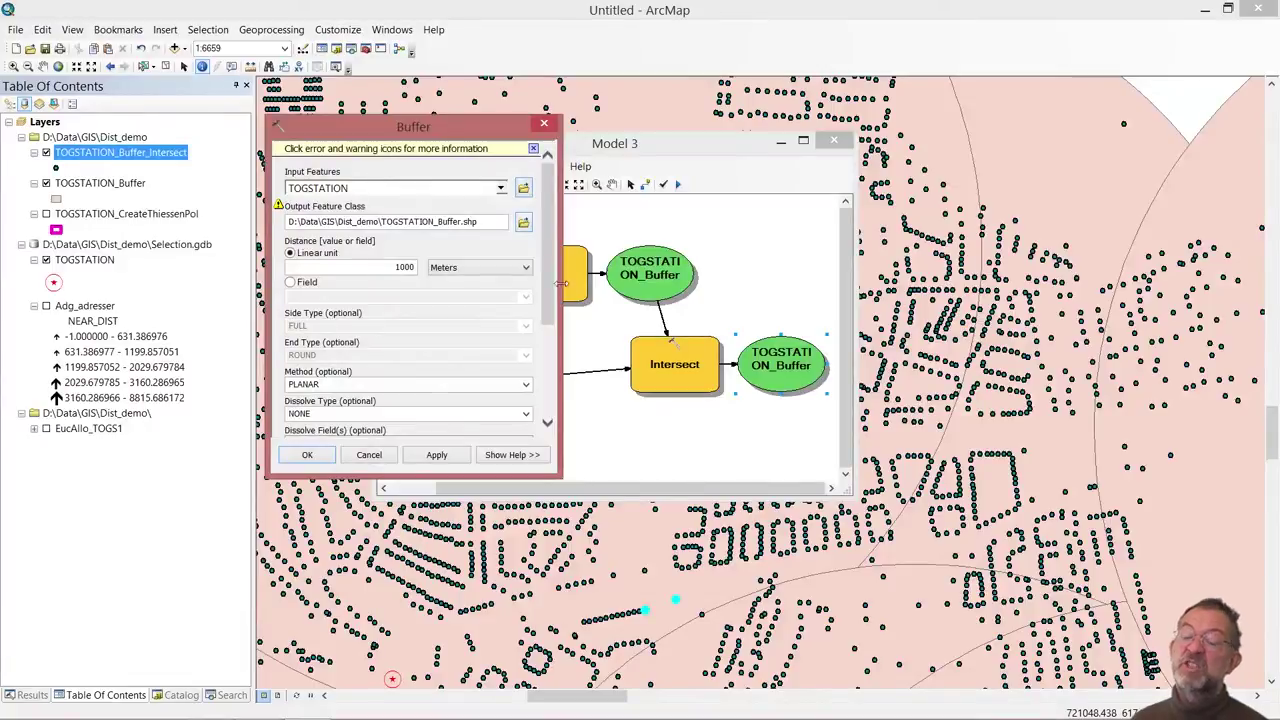
scroll(470, 300, "down", 3)
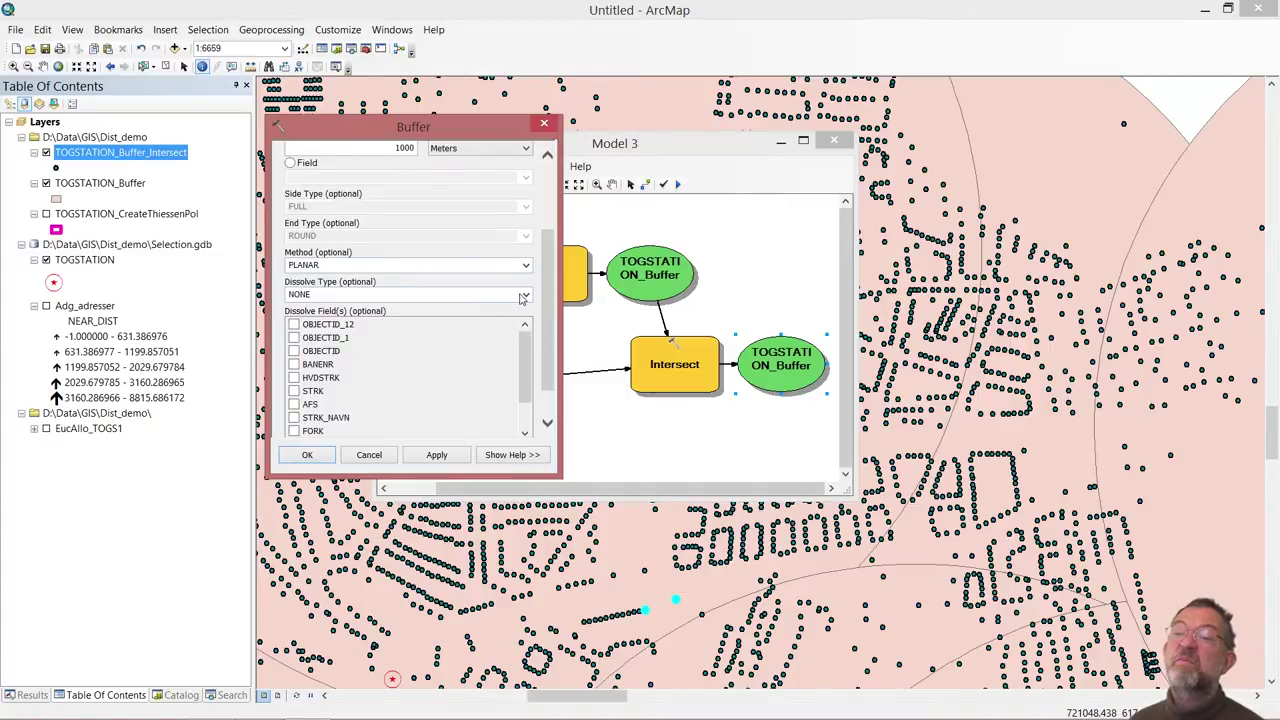
left_click(522, 298)
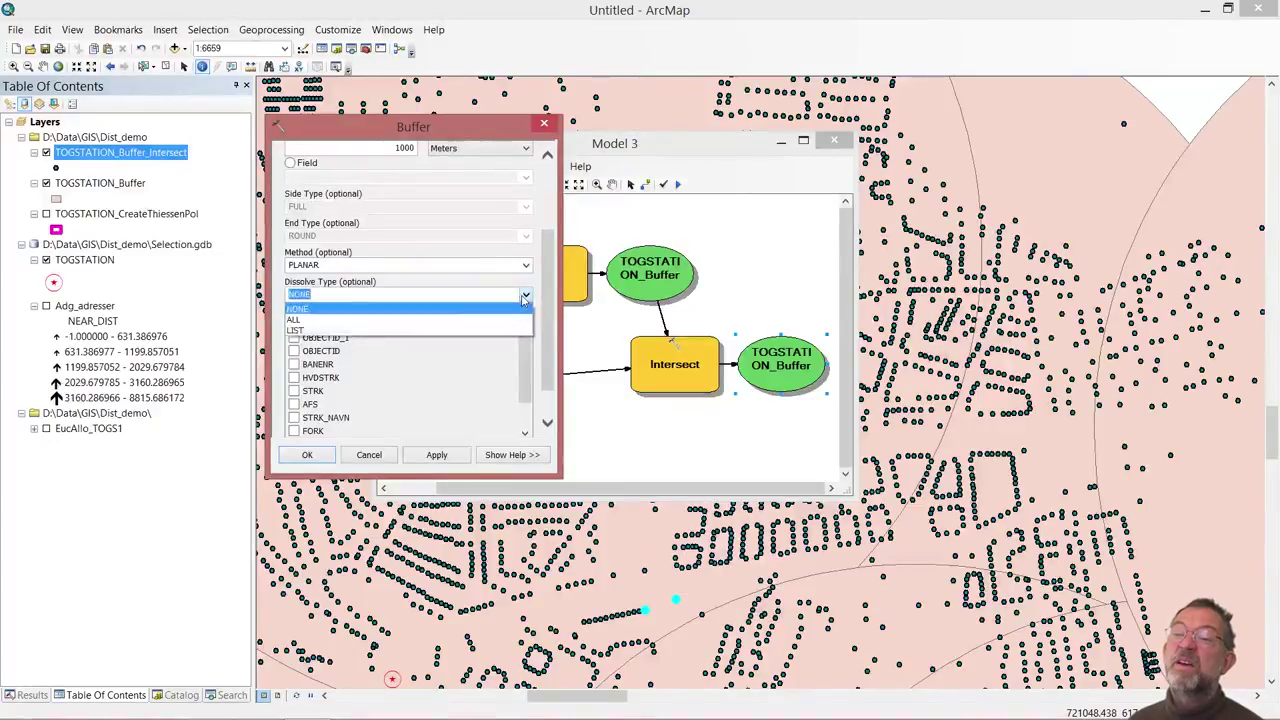
left_click(430, 320)
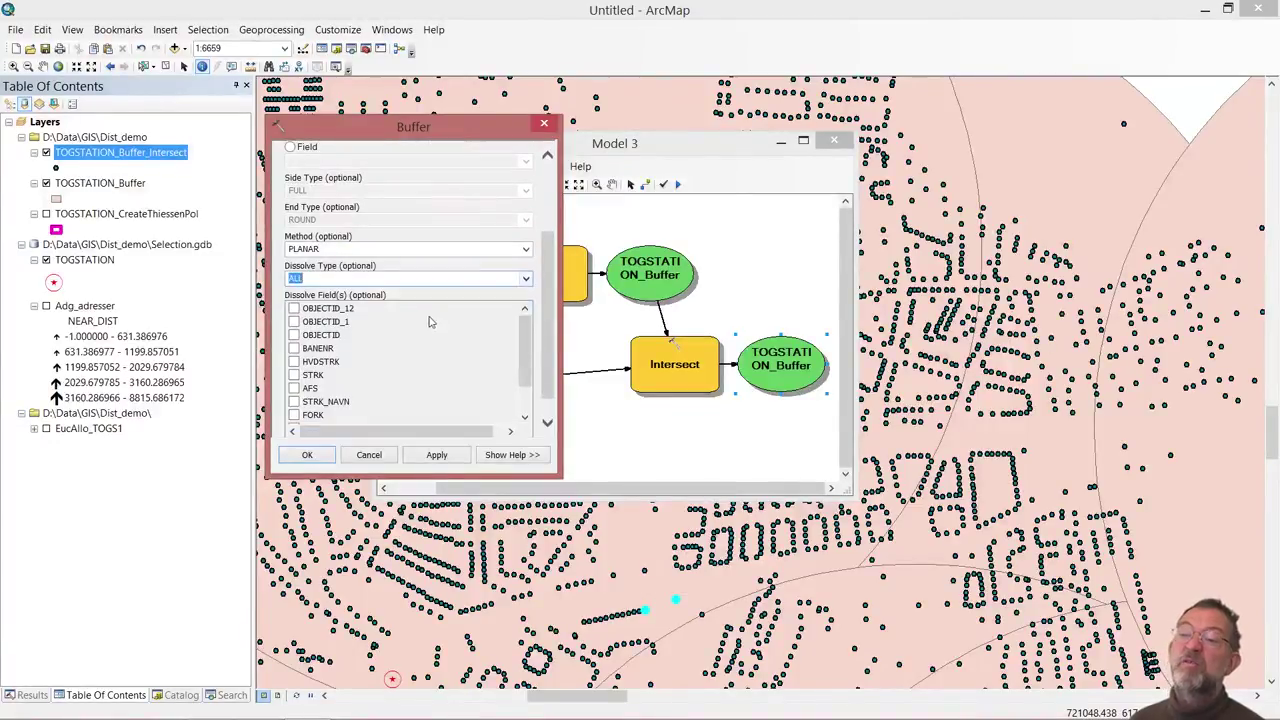
left_click(308, 456)
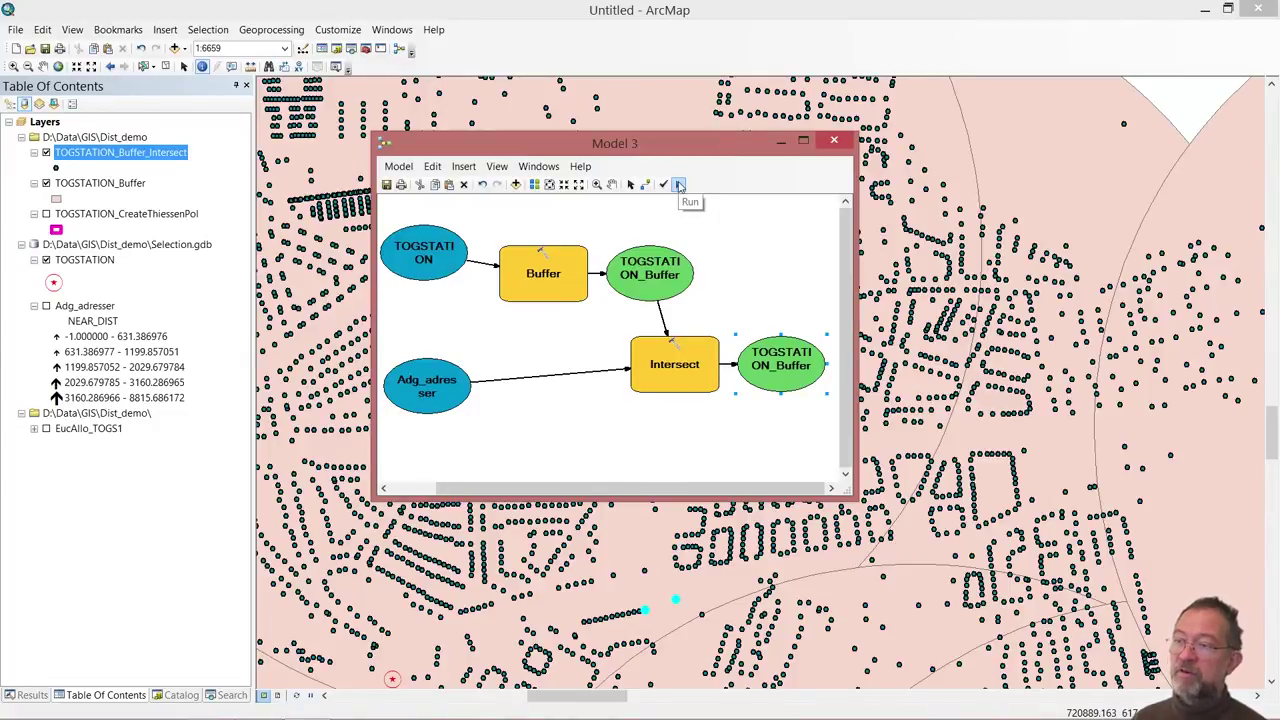
Step: Rerun Model 3 with the dissolved buffer and move its window to the lower right
left_click(679, 186)
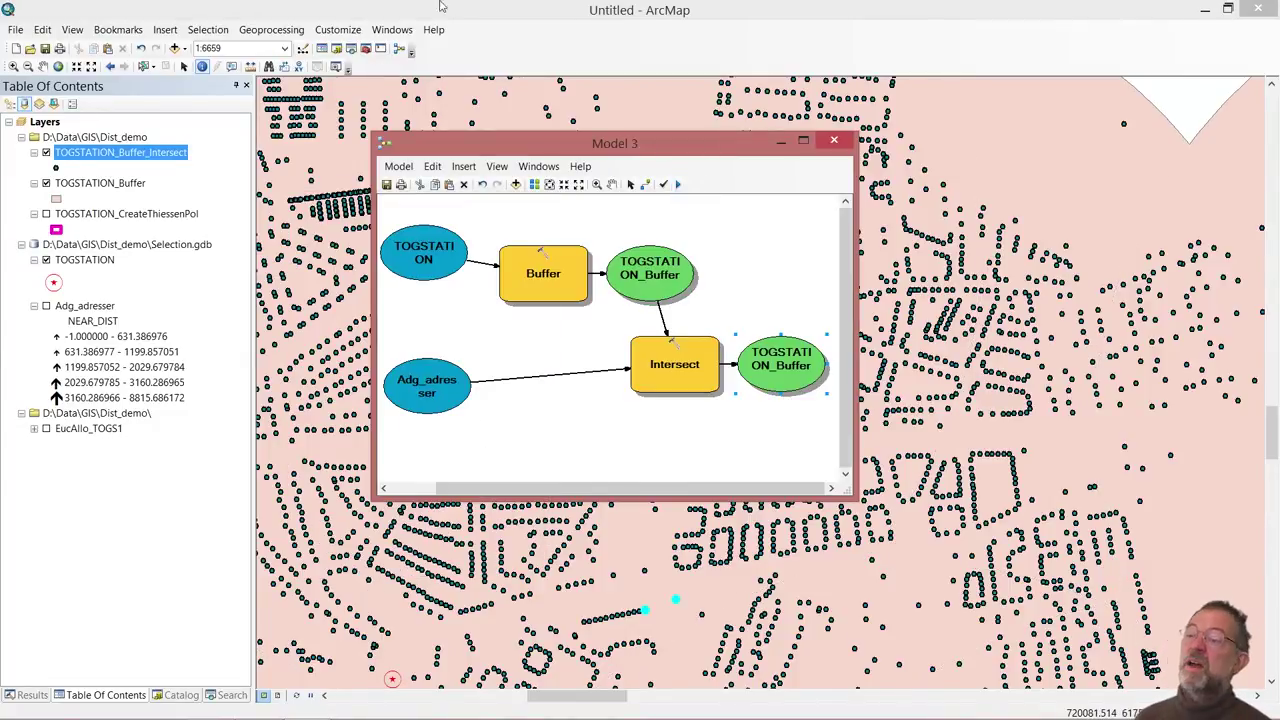
left_click(168, 66)
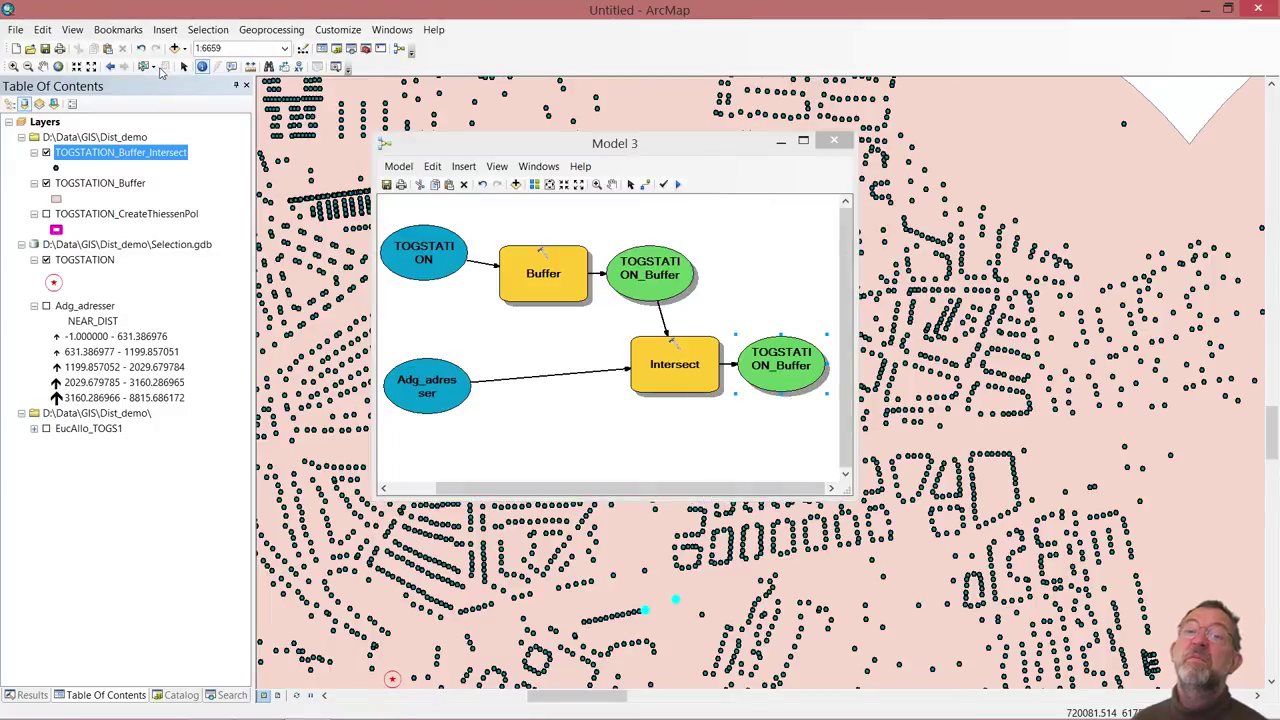
left_click_drag(534, 143, 744, 268)
Step: Review TOGSTATION_Buffer_Intersect's attribute table, now 52468 records, then close it
right_click(175, 151)
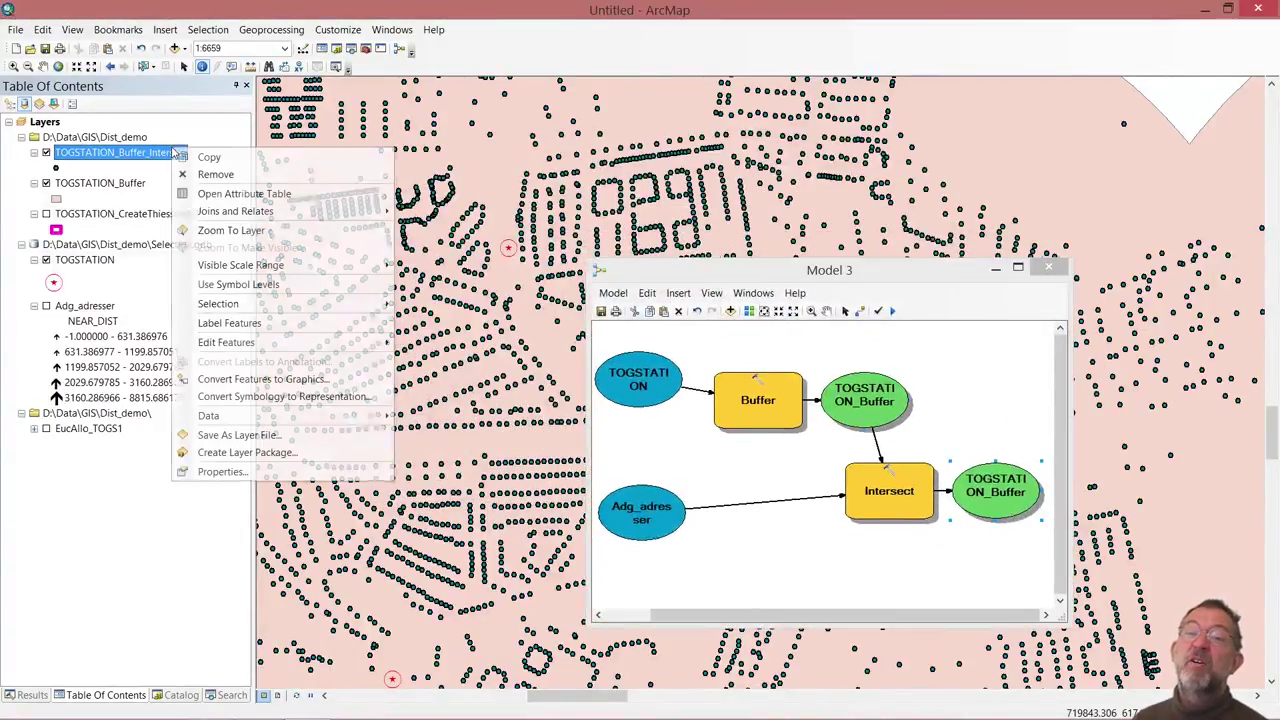
left_click(212, 195)
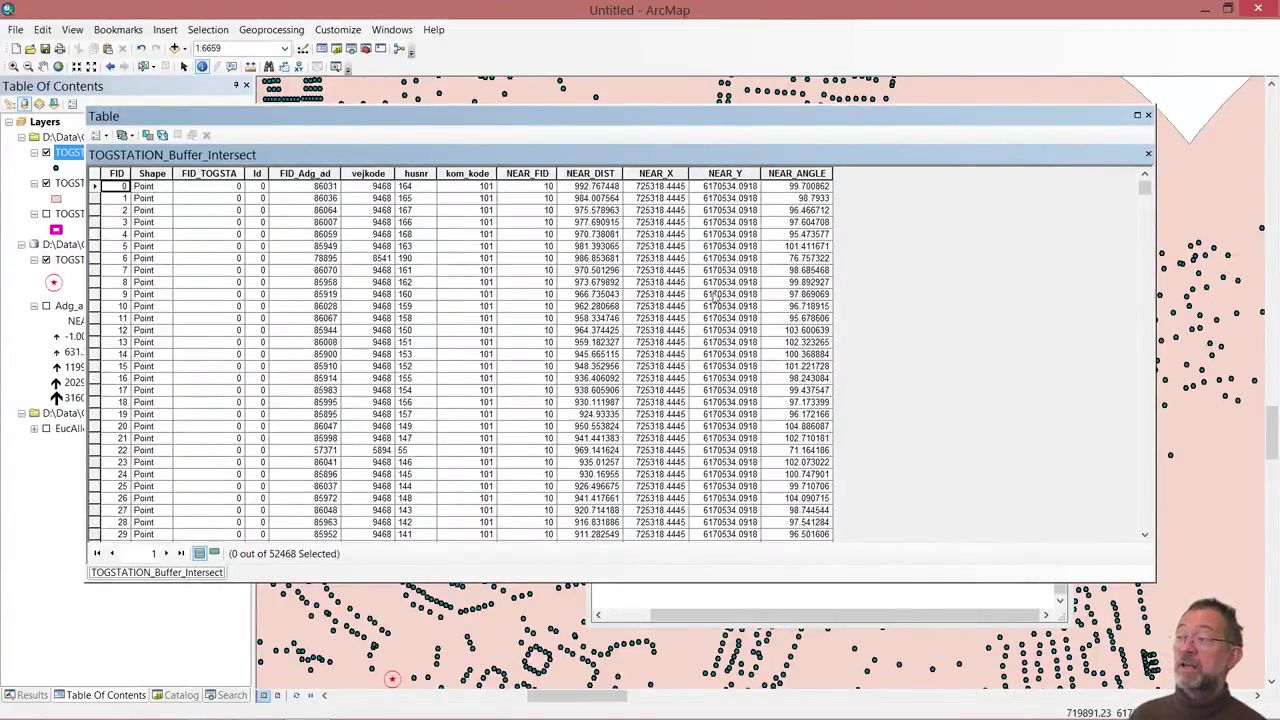
left_click(1147, 115)
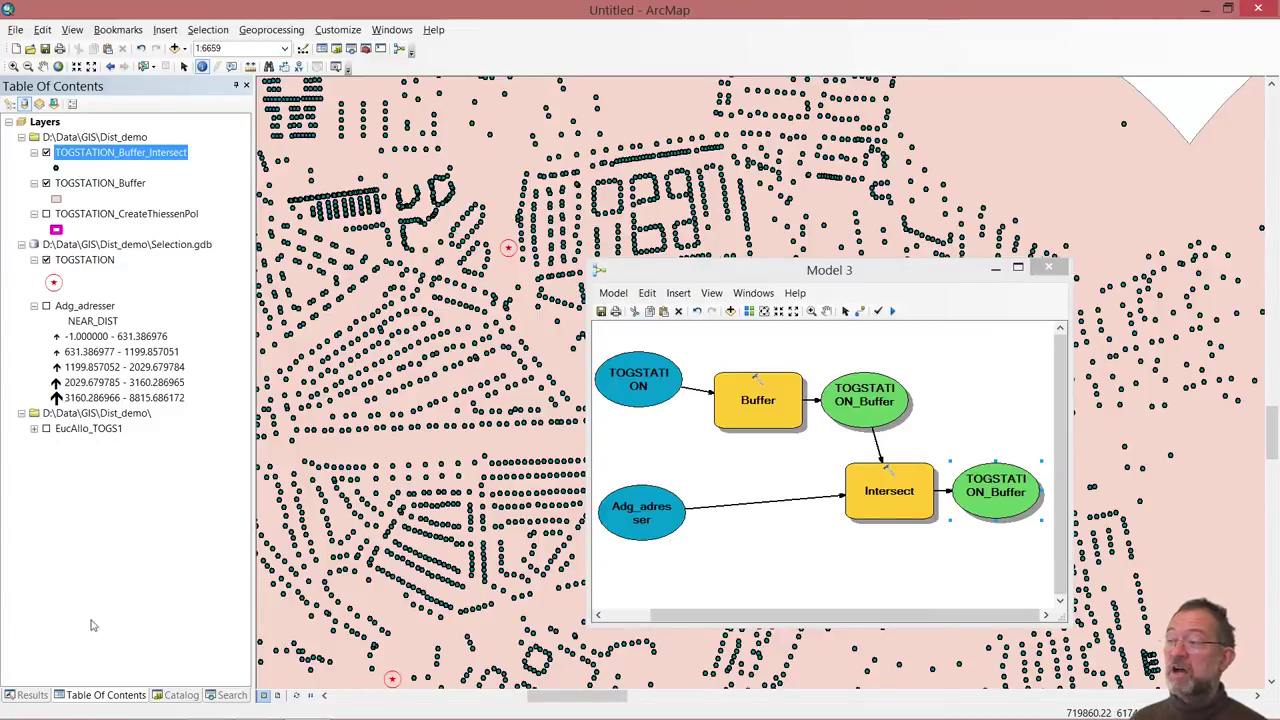
Step: Add the sta_dist.tif raster from the Catalog to the map
left_click(183, 695)
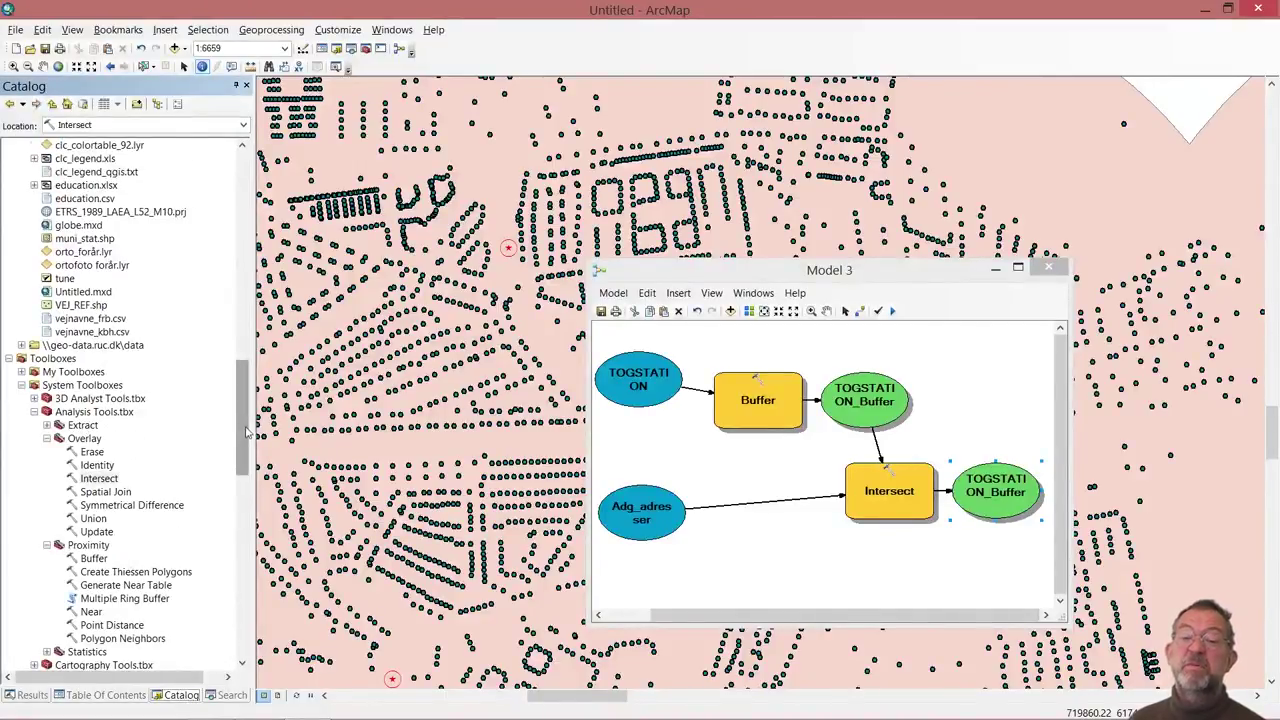
left_click_drag(244, 430, 255, 256)
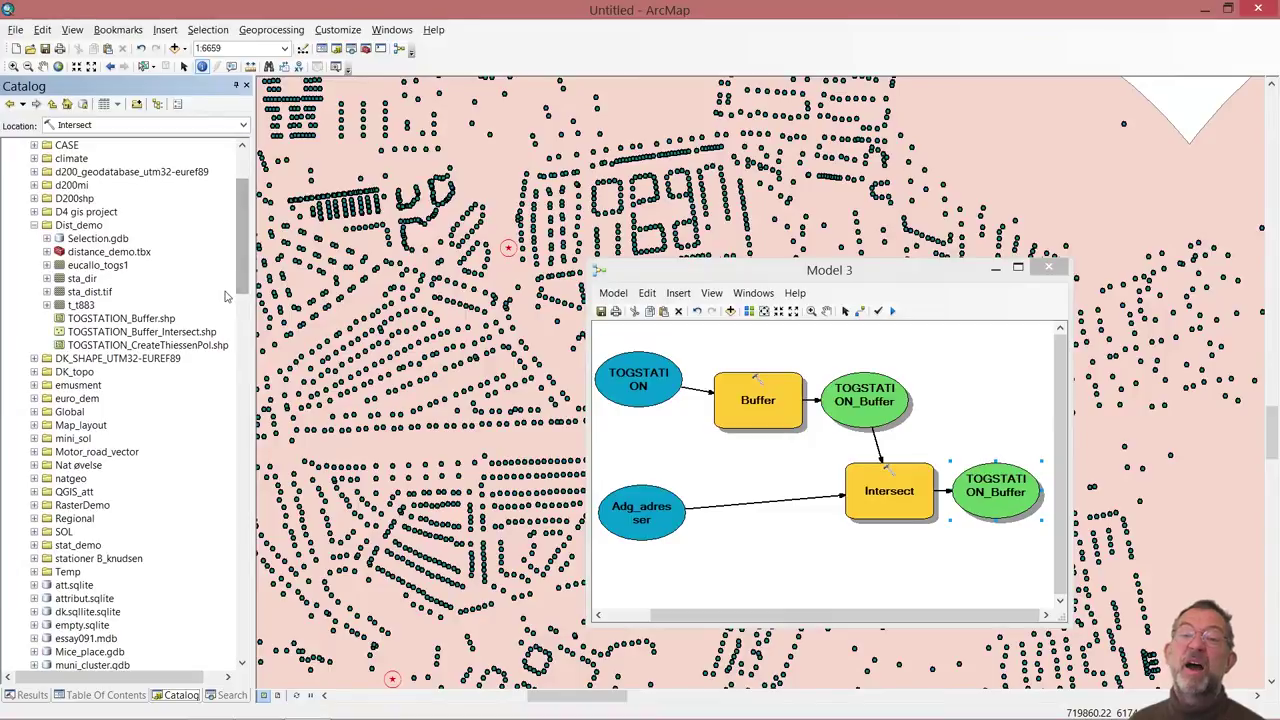
left_click(93, 291)
left_click_drag(93, 291, 425, 305)
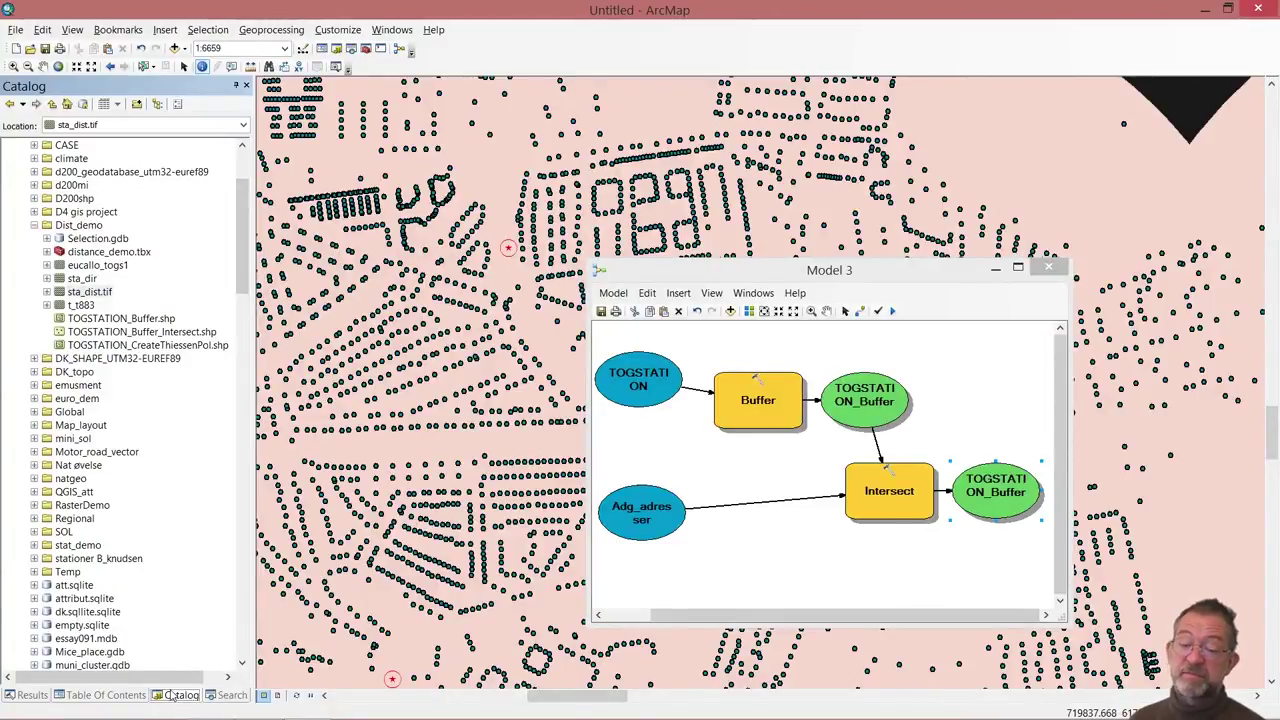
Step: Enlarge the Model 3 window and drag sta_dist.tif into the model as an input
left_click(104, 695)
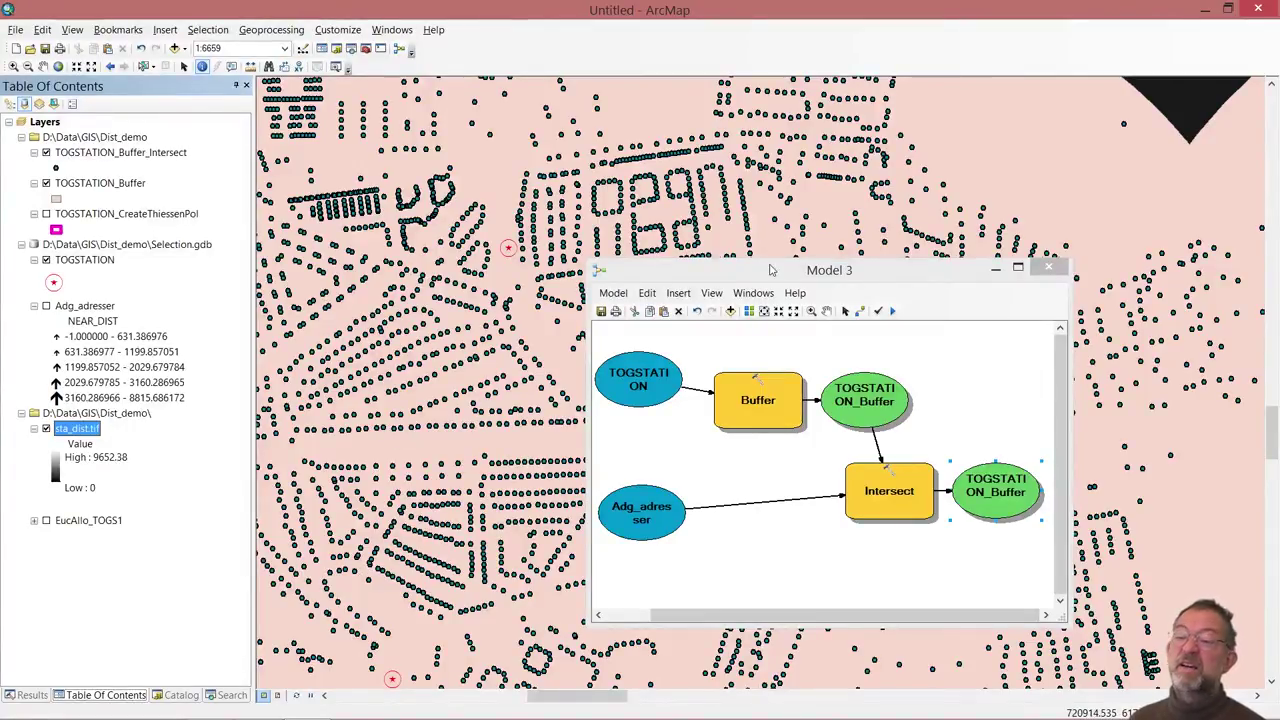
left_click_drag(773, 269, 652, 152)
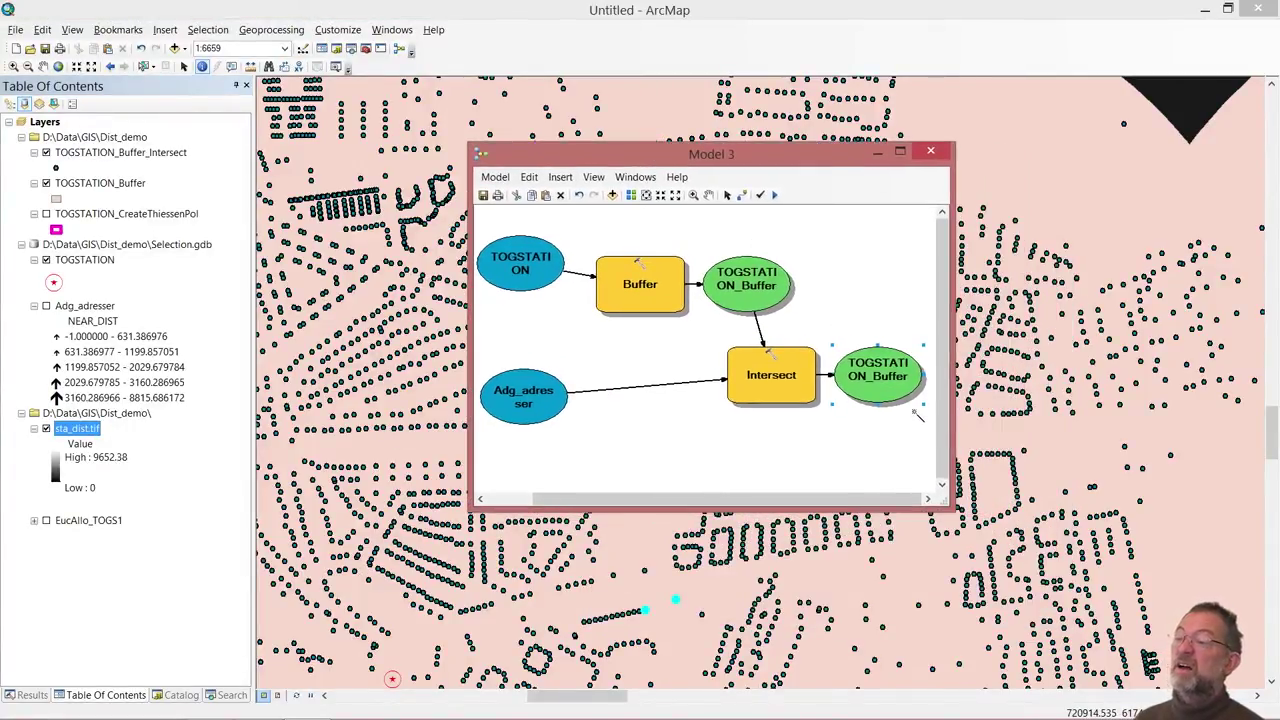
left_click_drag(955, 509, 1017, 657)
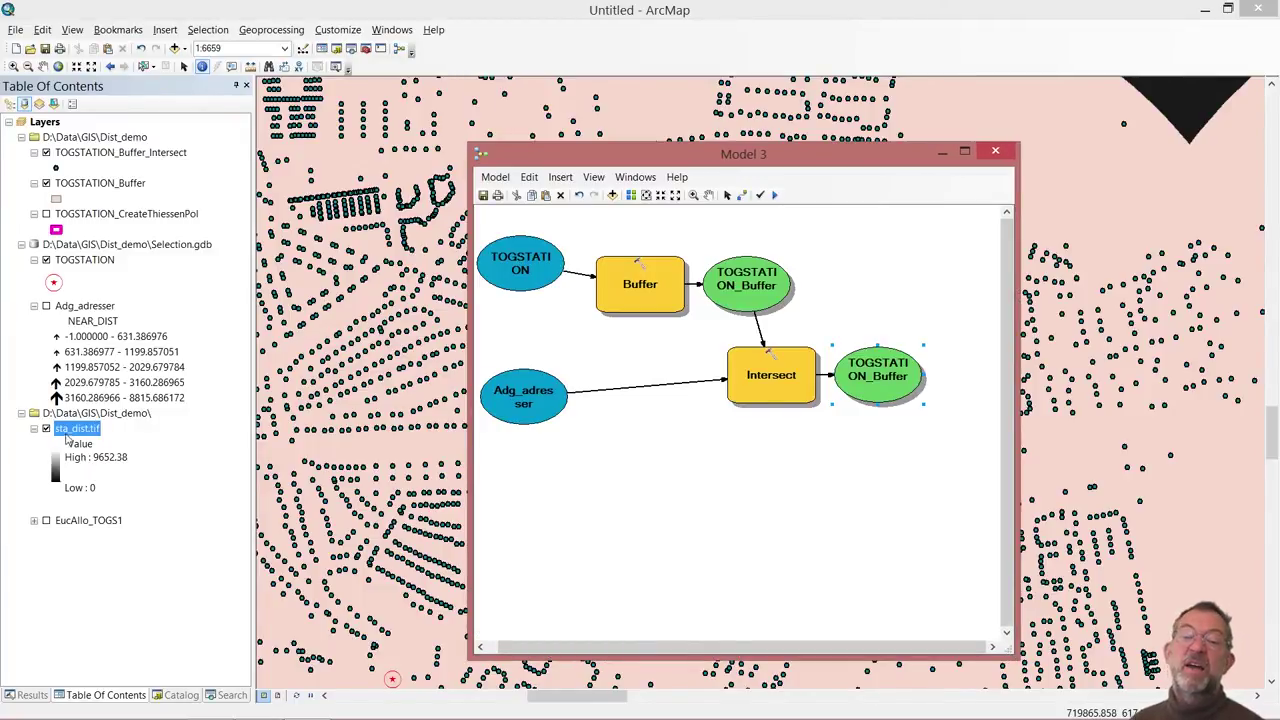
left_click_drag(74, 432, 562, 527)
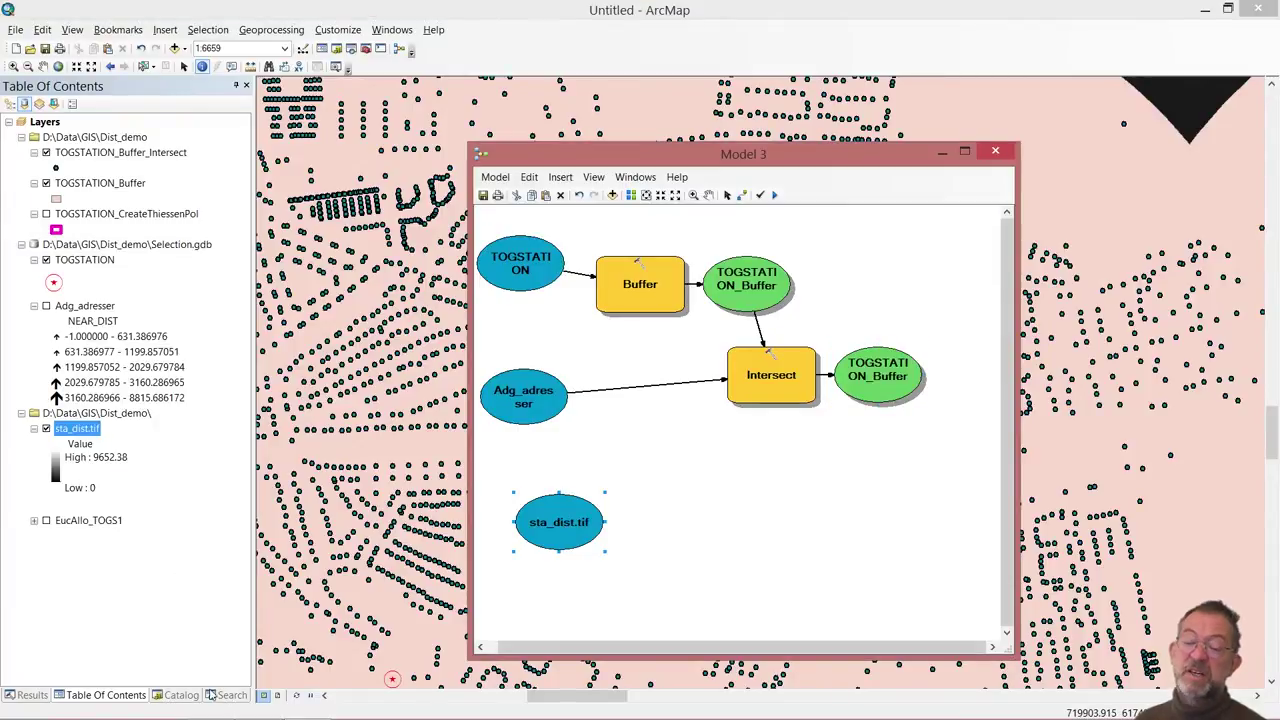
left_click(181, 695)
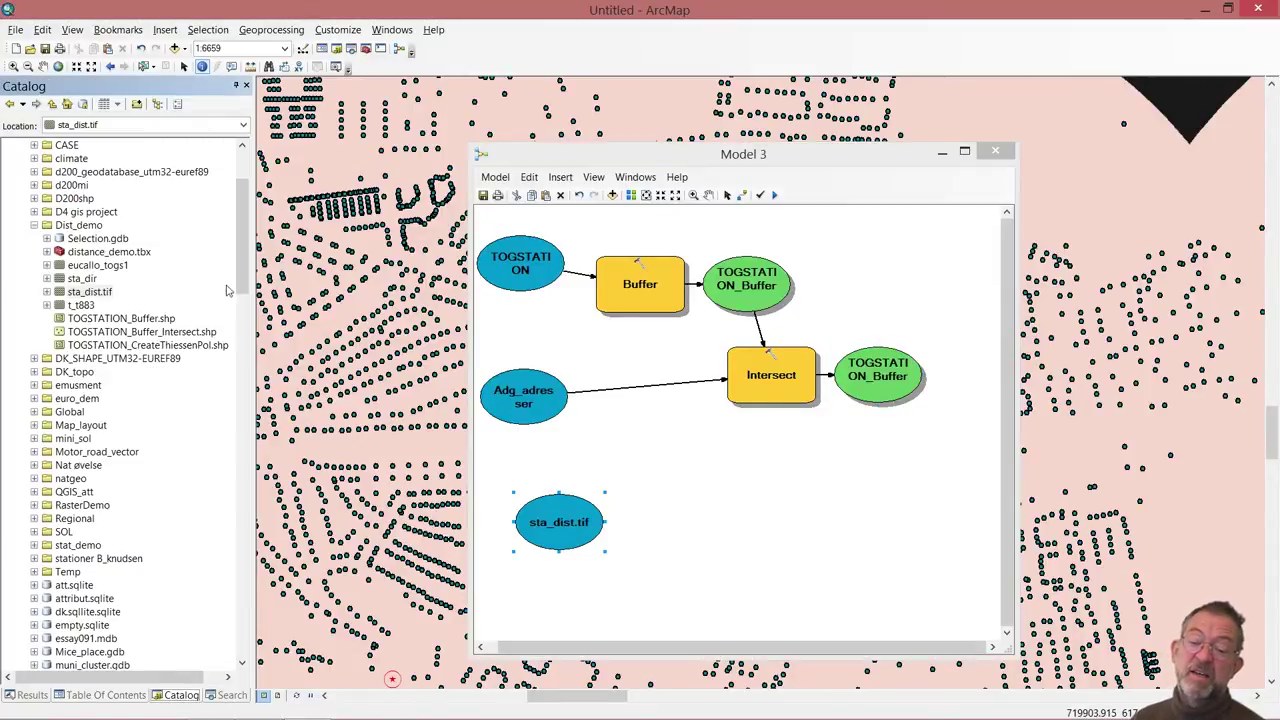
Step: Add the Spatial Analyst Math > Logical > Less Than tool to Model 3
left_click_drag(247, 261, 273, 551)
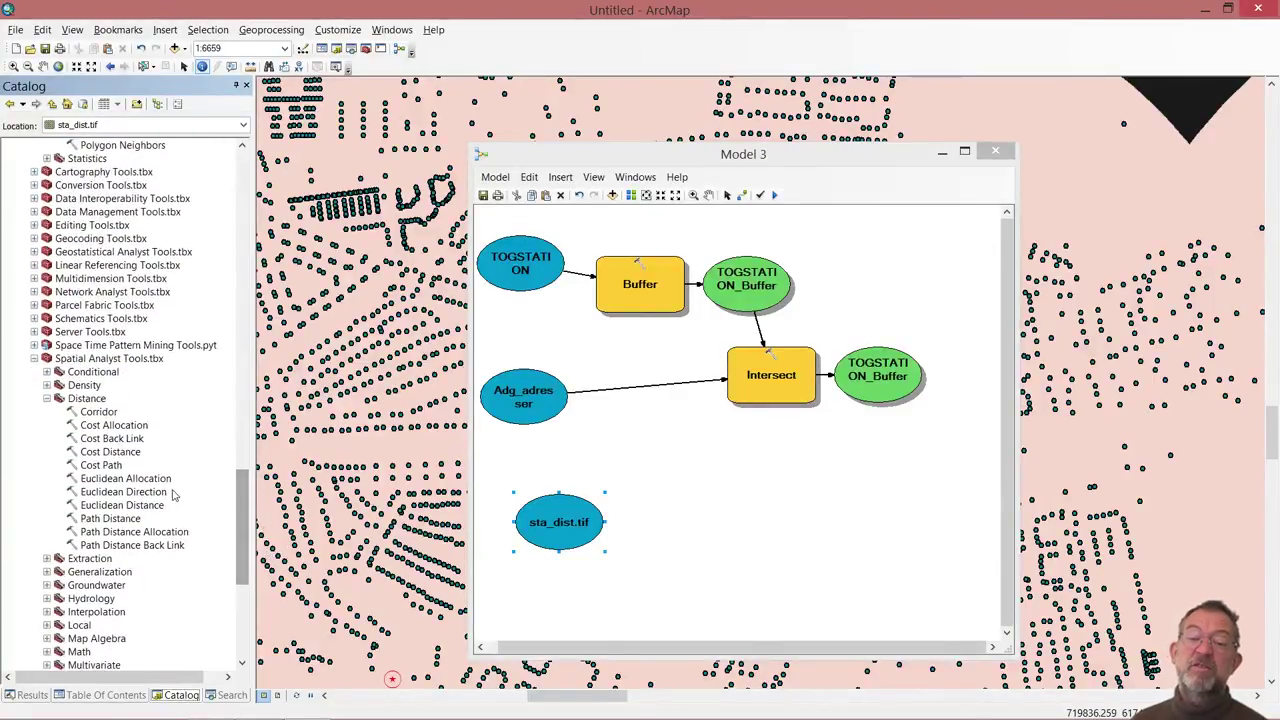
left_click(46, 651)
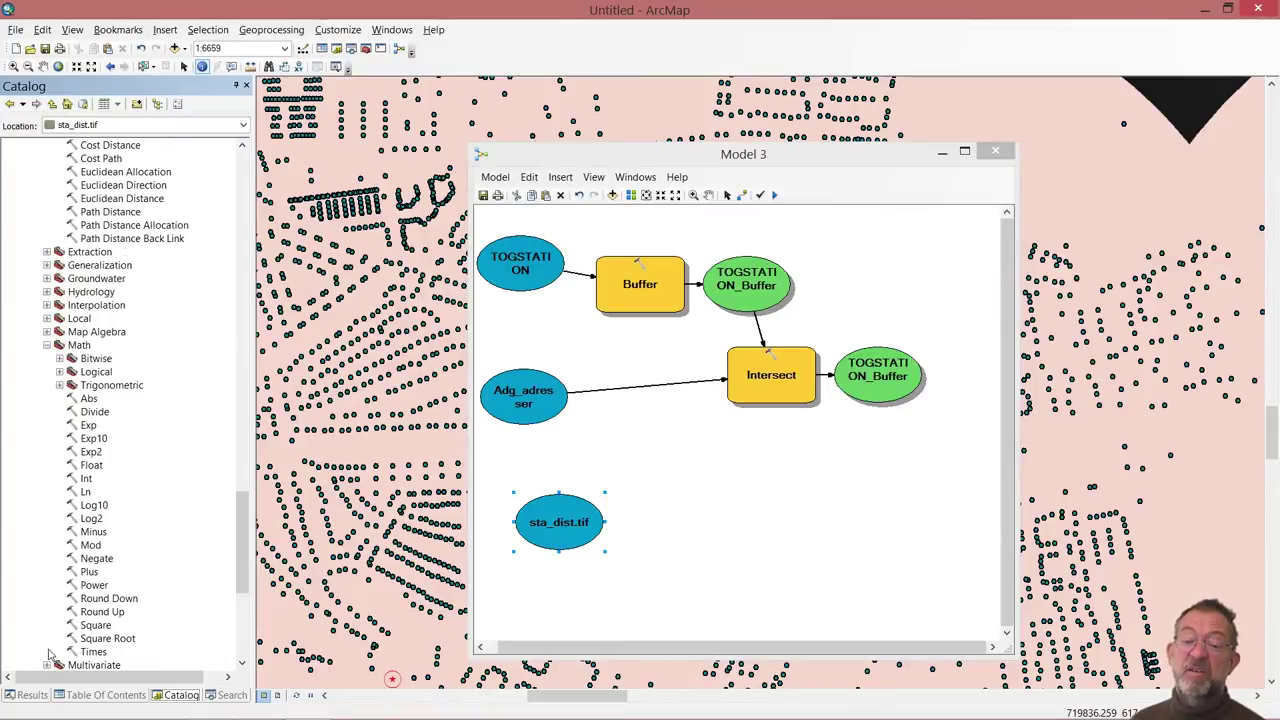
left_click(59, 372)
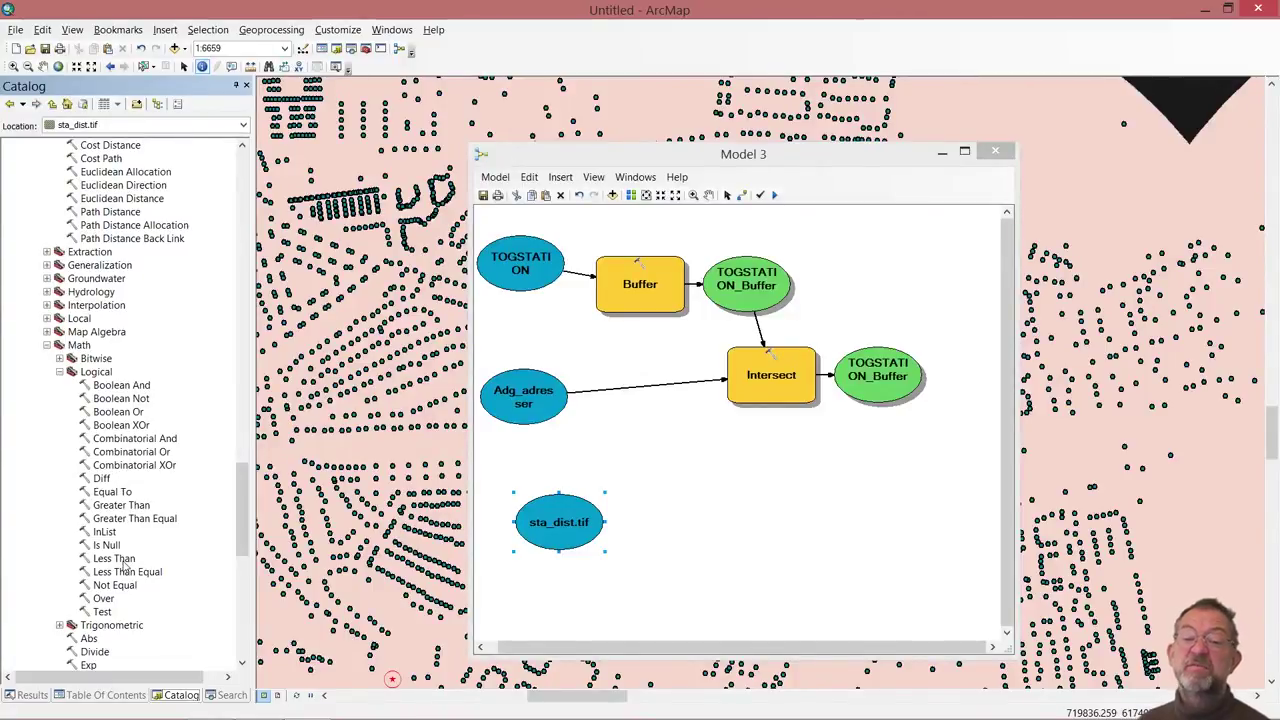
left_click_drag(106, 562, 747, 511)
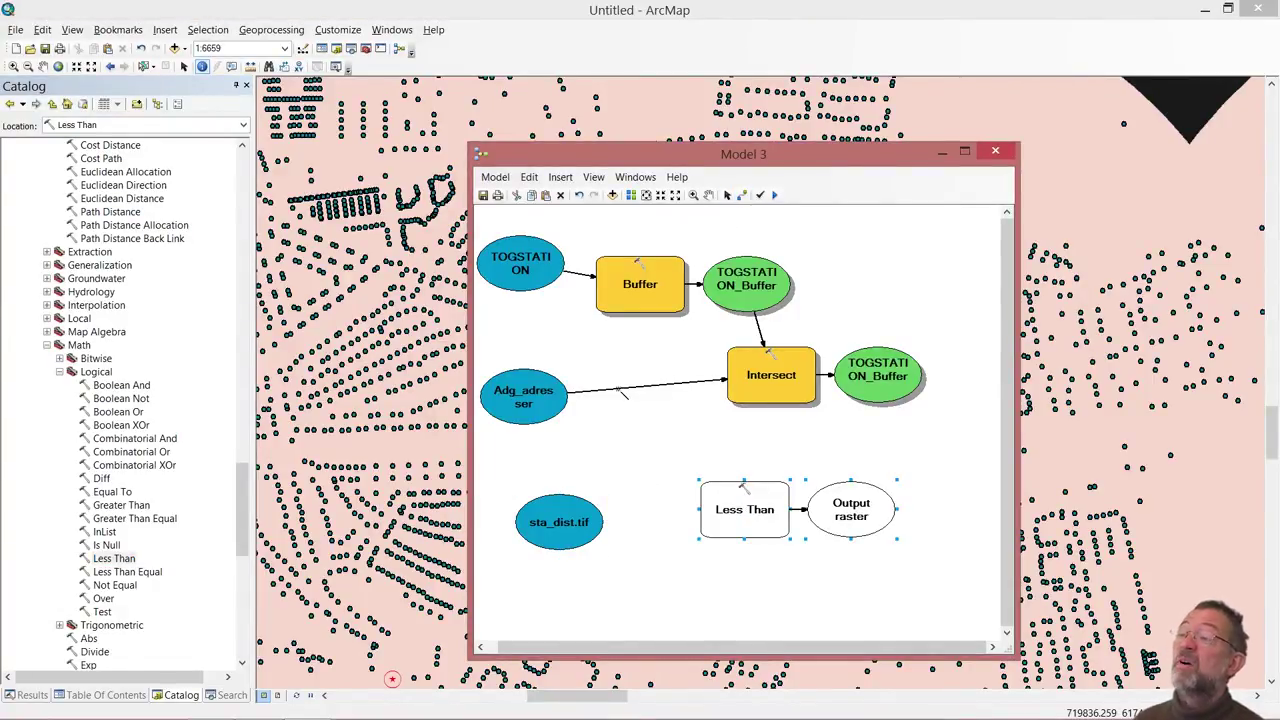
Step: Connect sta_dist.tif as Less Than input 1 and set input 2 to 1000
left_click_drag(585, 521, 728, 513)
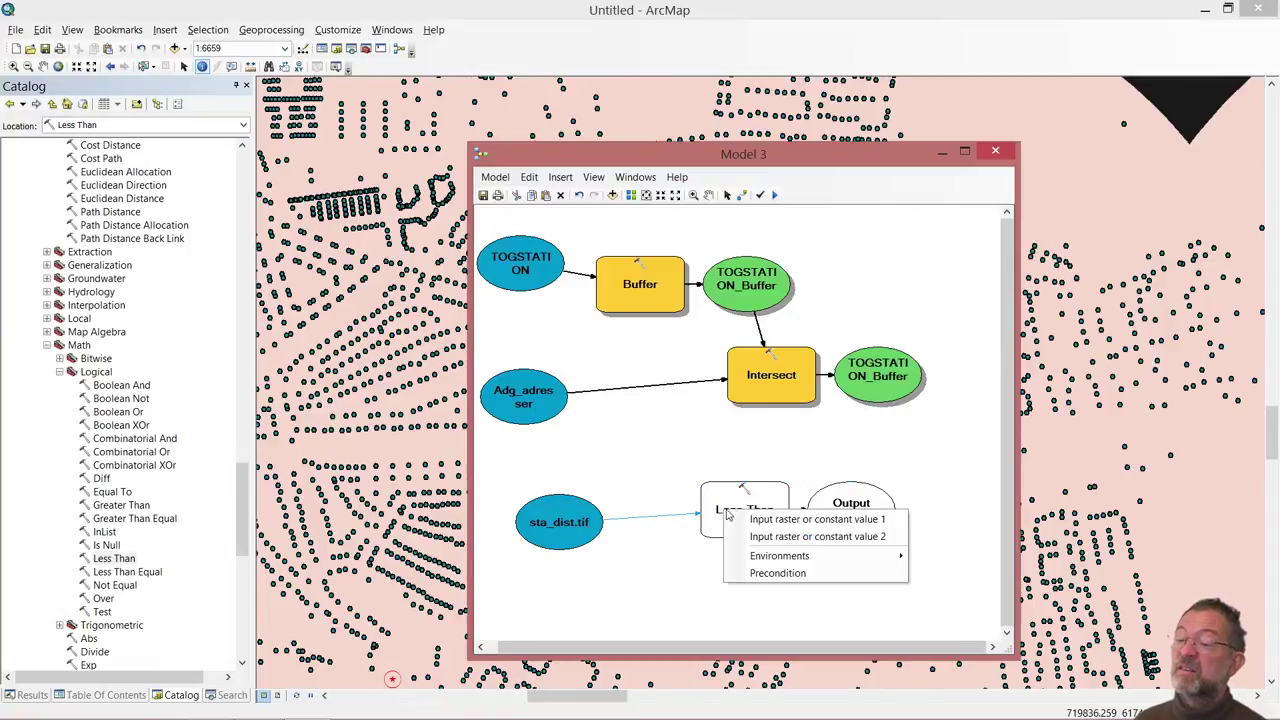
left_click(790, 519)
double_click(745, 512)
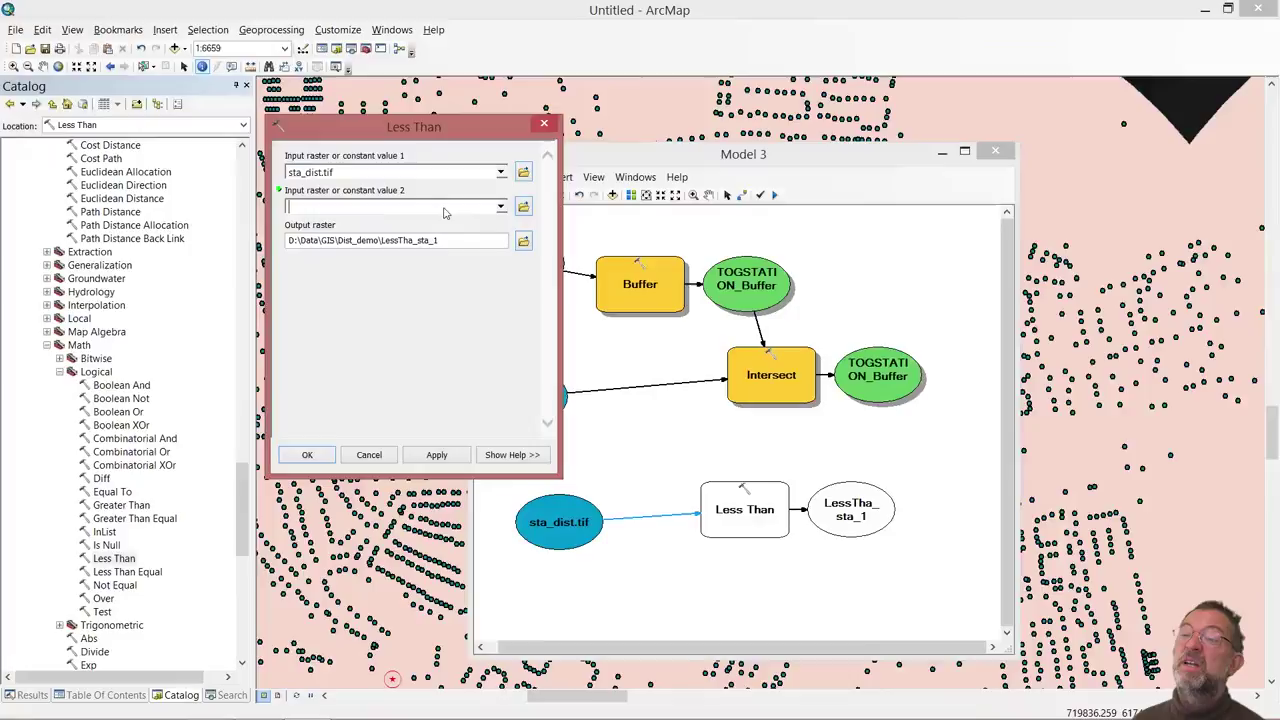
type("1000")
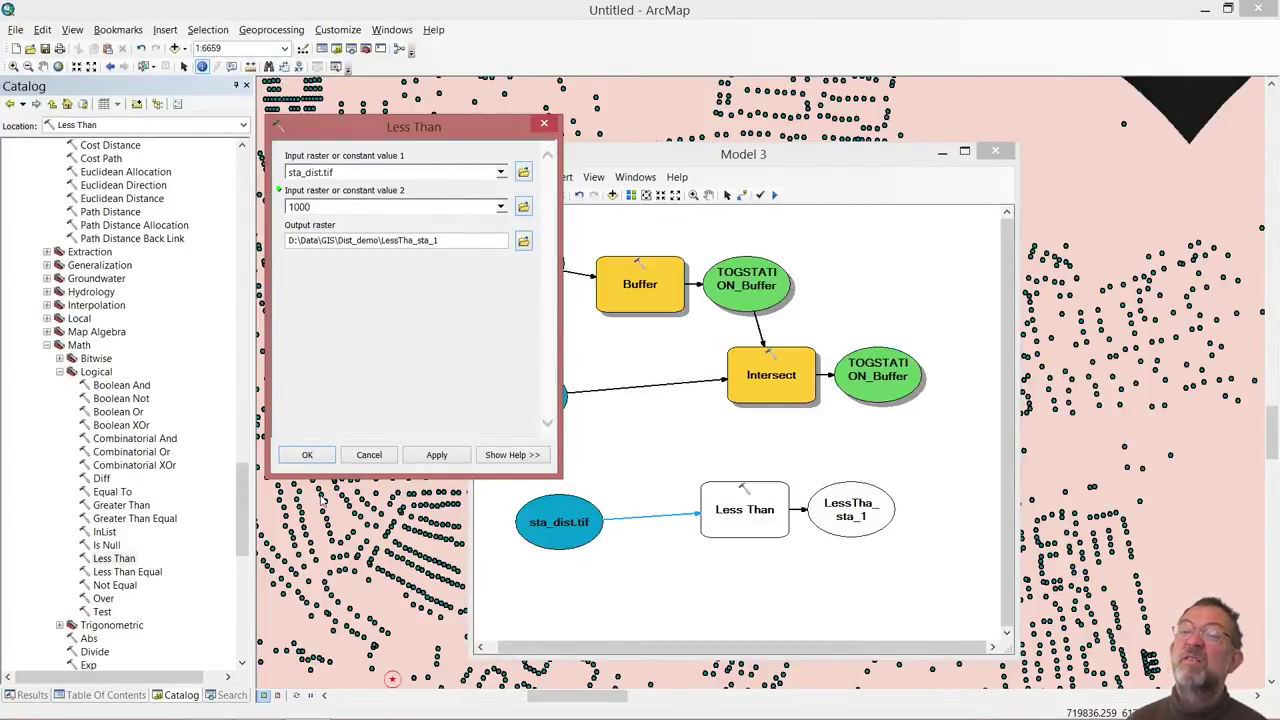
left_click(309, 456)
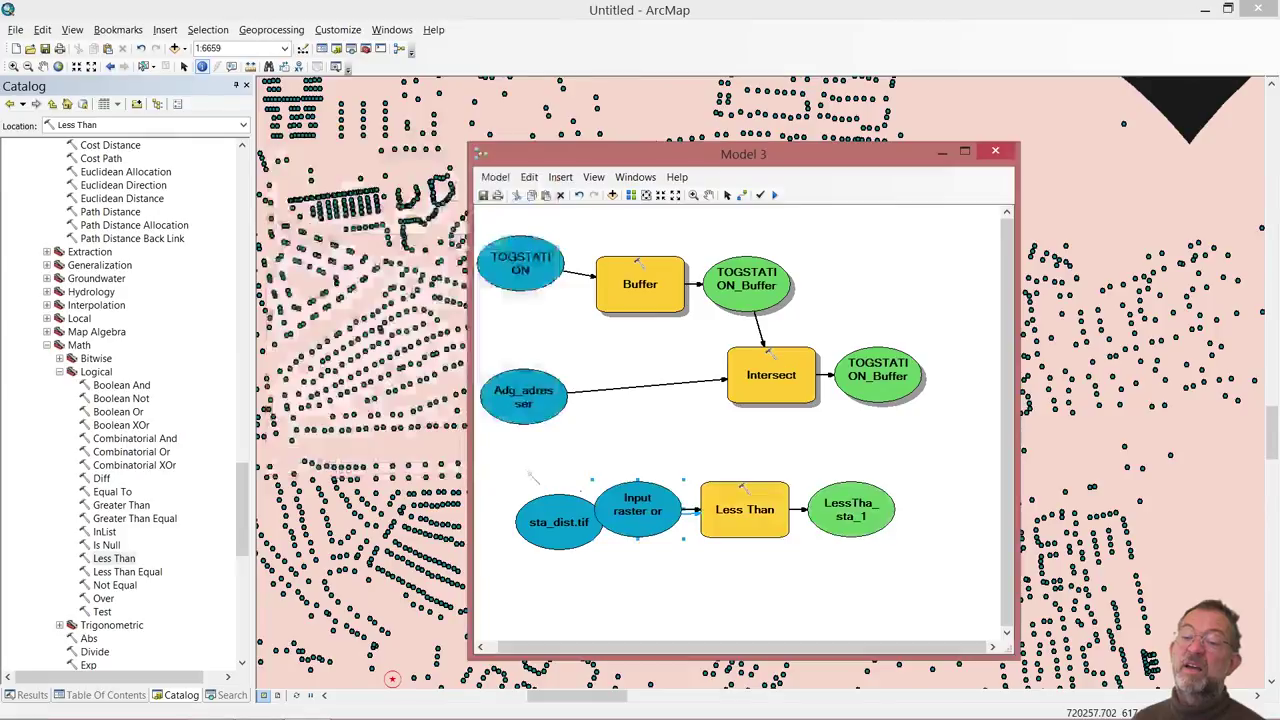
Step: Set LessTha_sta_1 to Add To Display, run the model, and hide TOGSTATION_Buffer_Intersect
right_click(840, 527)
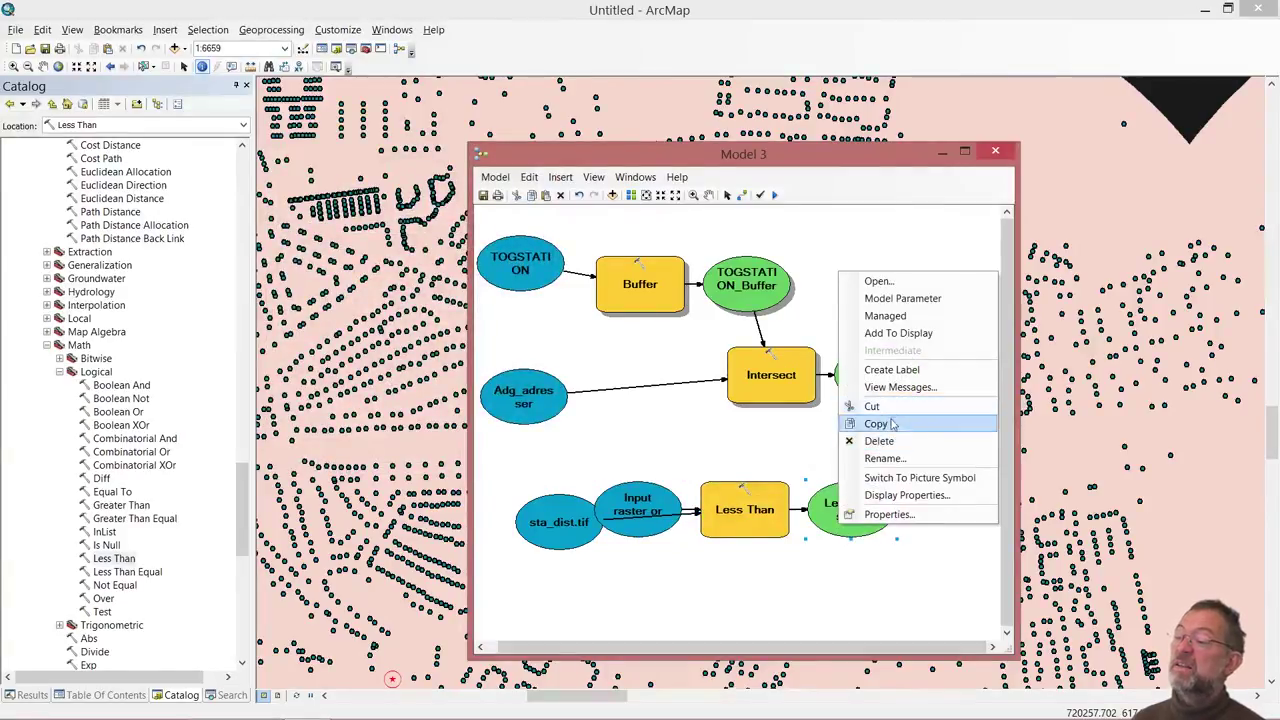
left_click(905, 334)
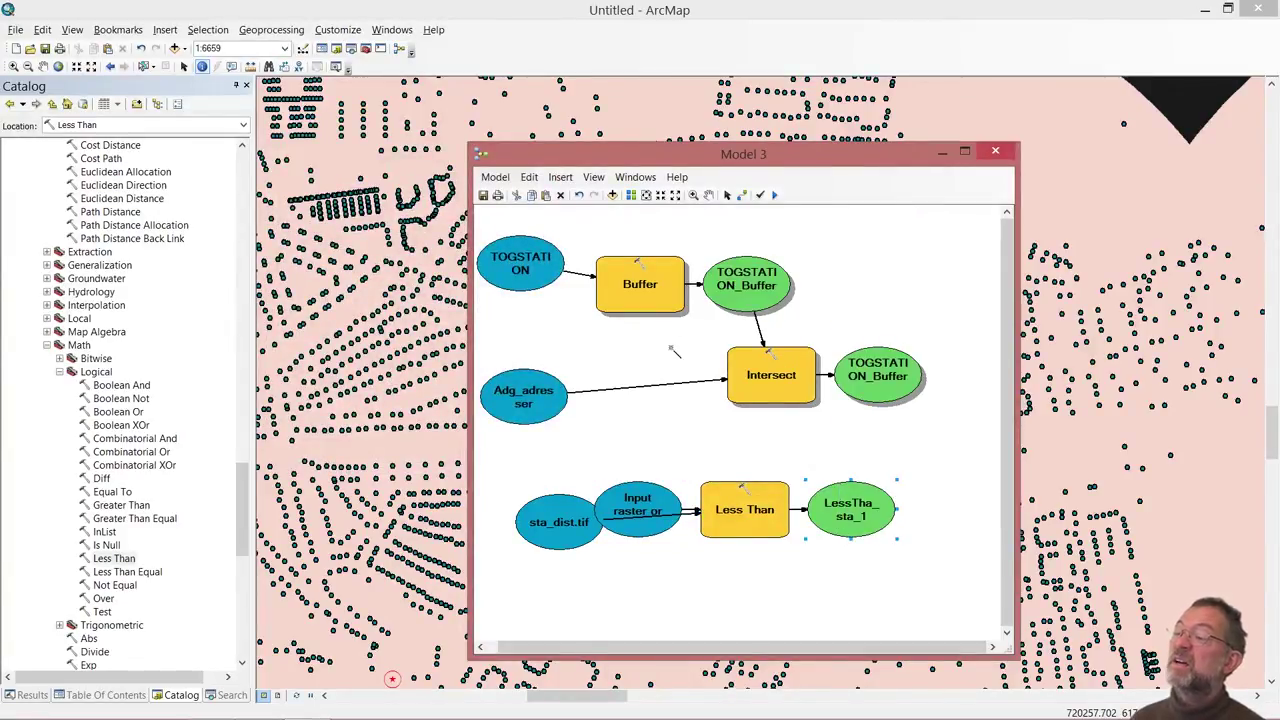
left_click(775, 195)
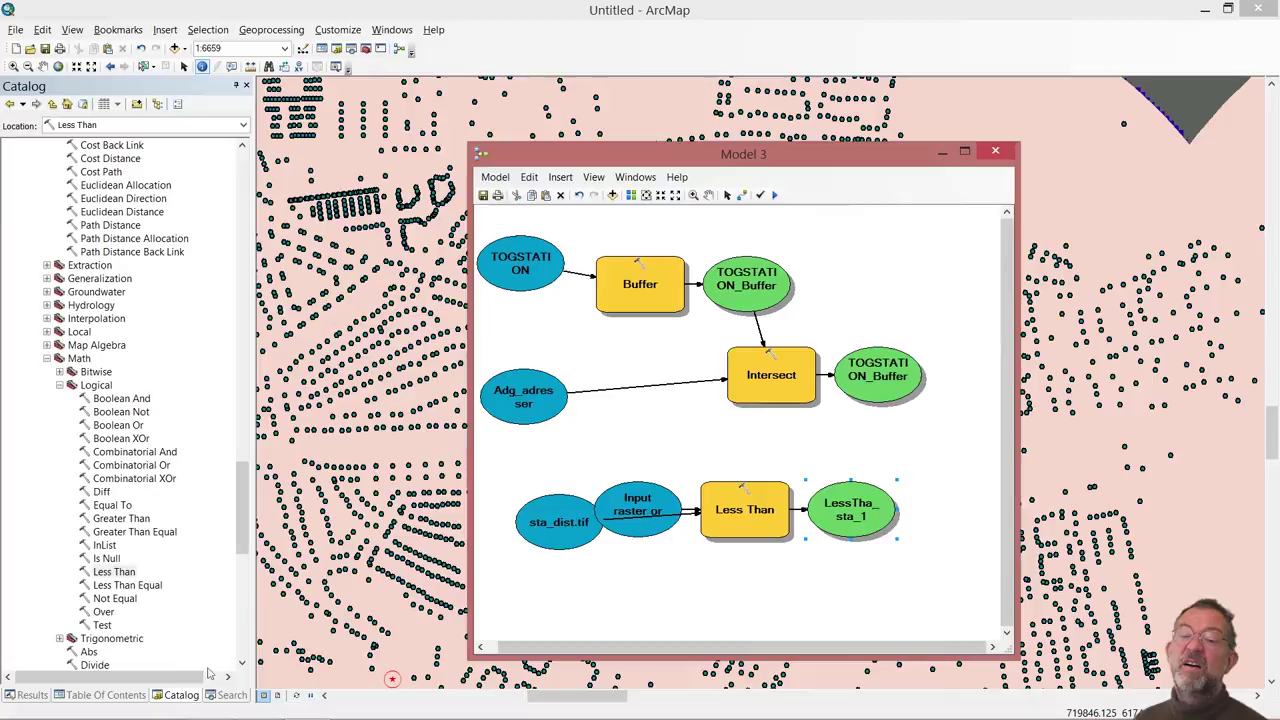
left_click(118, 697)
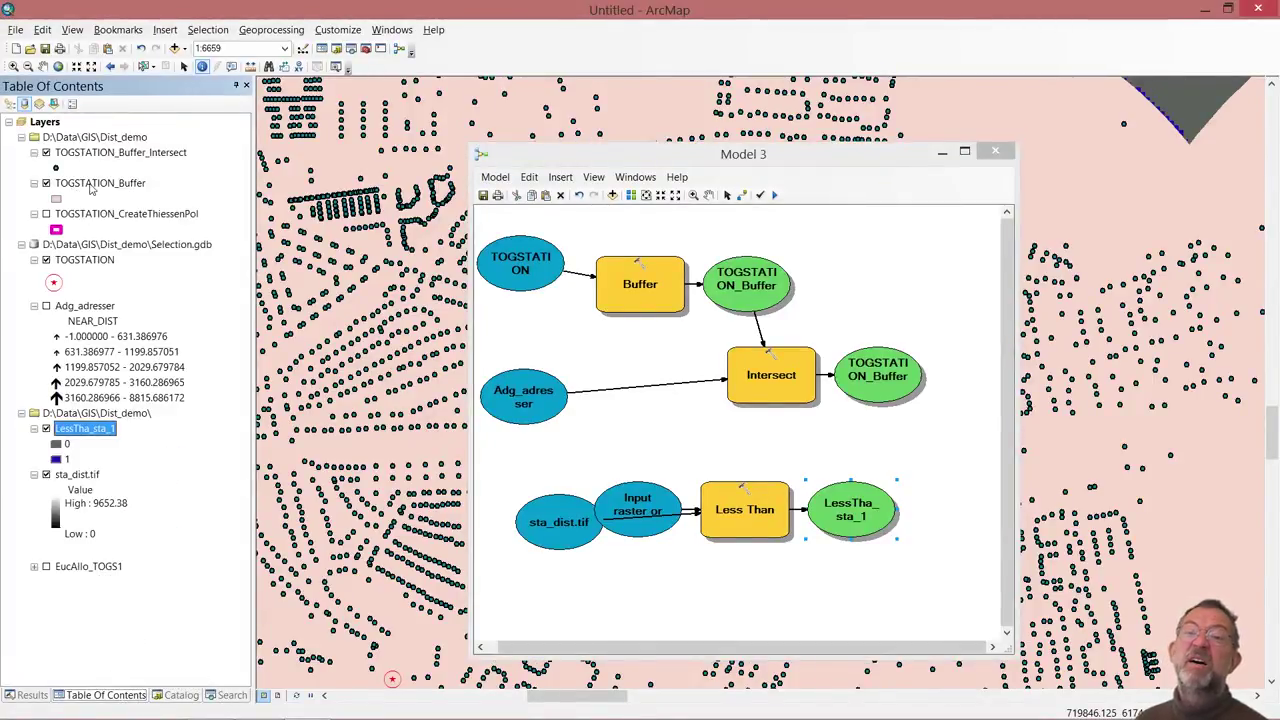
left_click(46, 153)
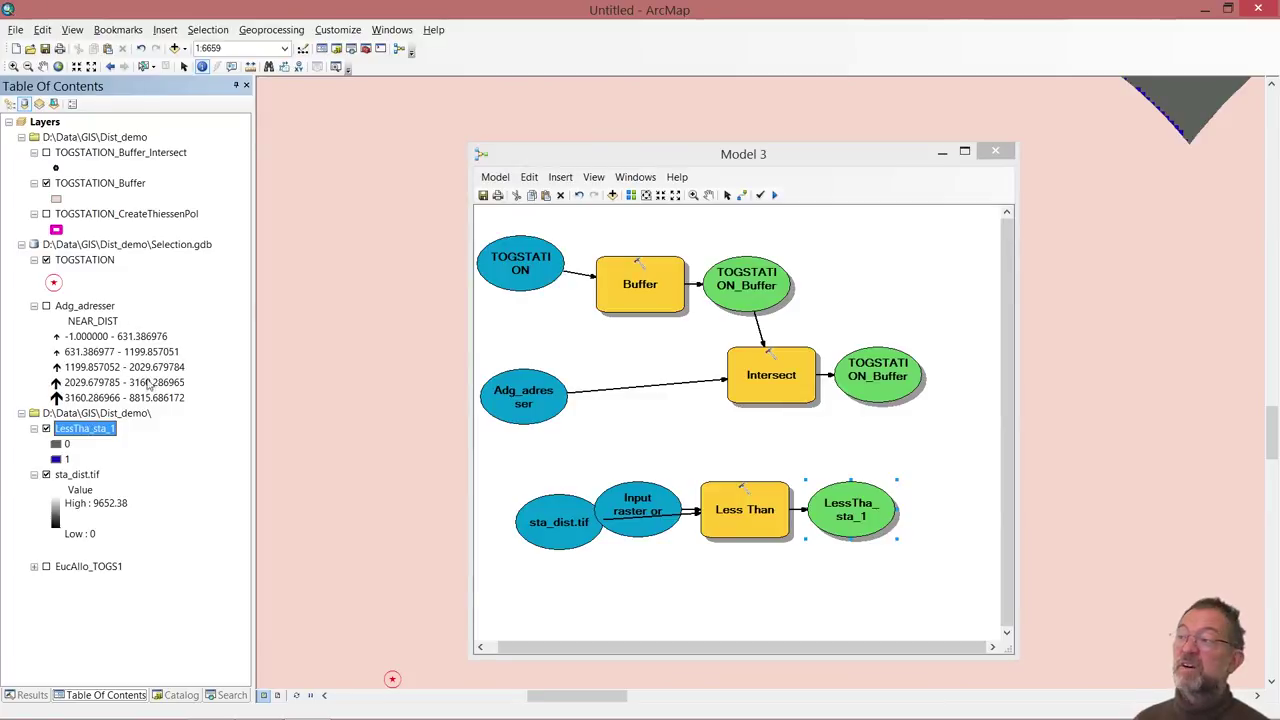
Step: Symbolize TOGSTATION_Buffer as Hollow with a magenta outline of width 3
left_click(56, 199)
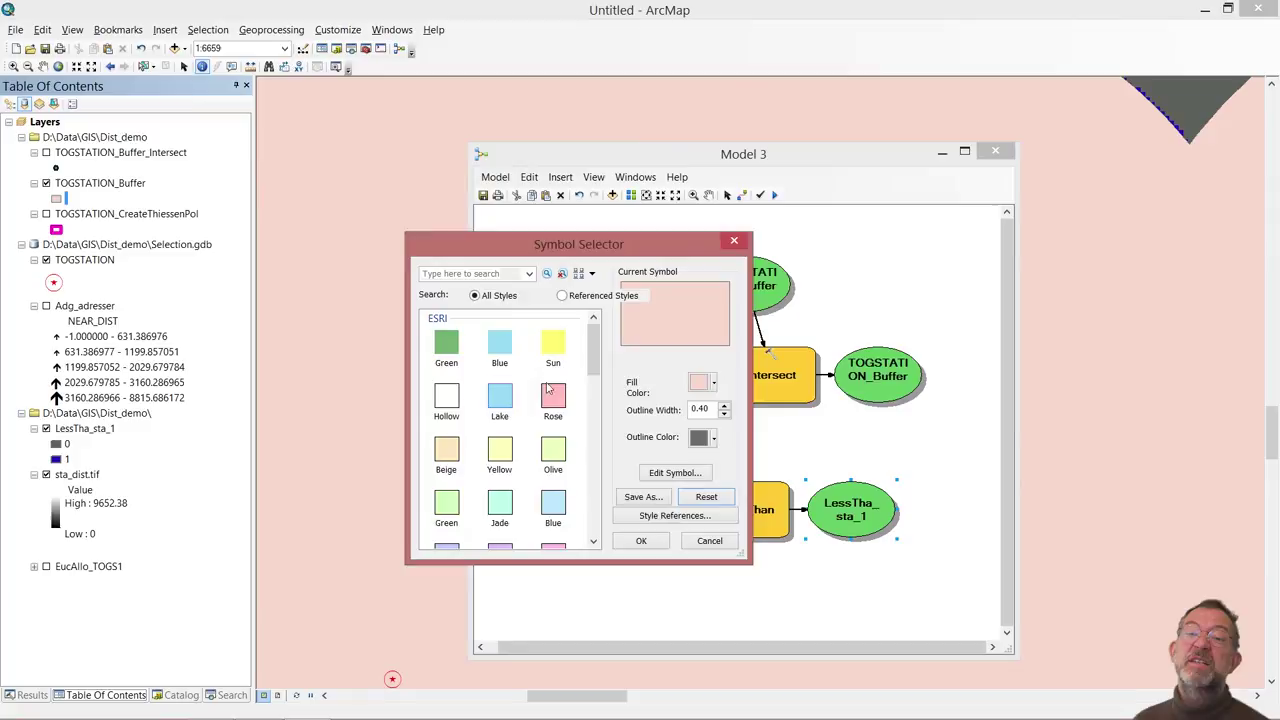
left_click(445, 402)
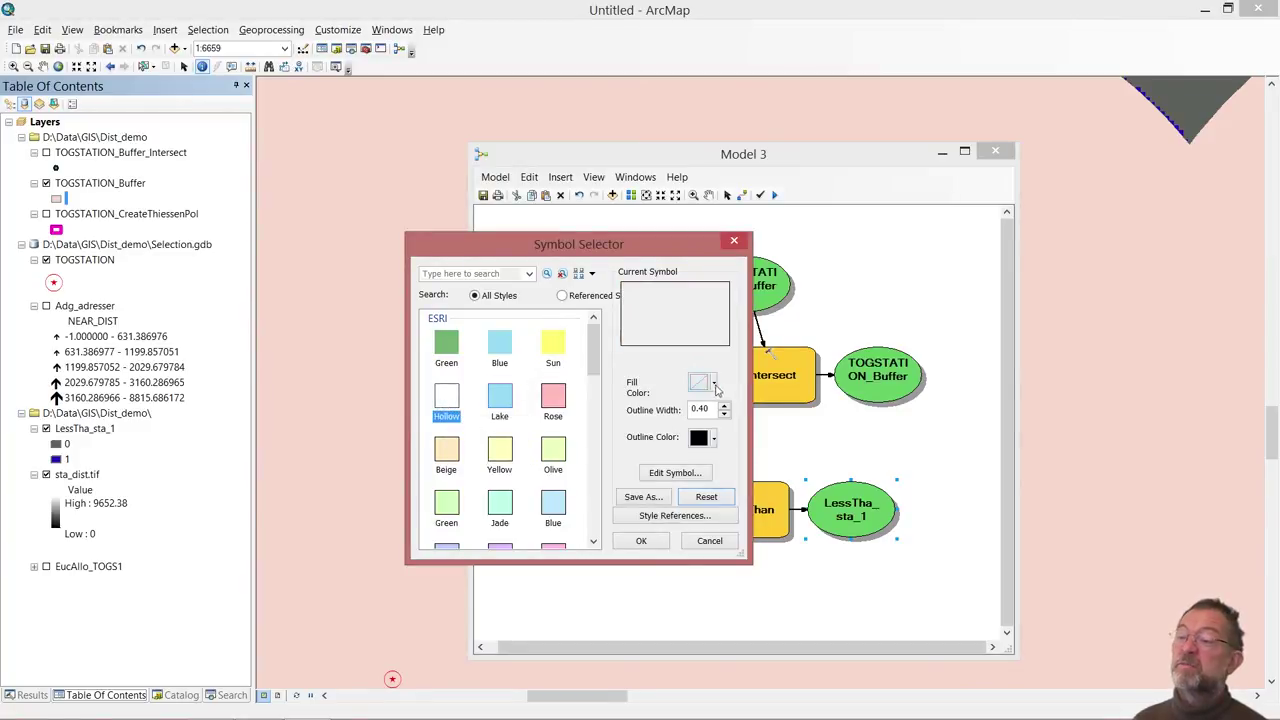
left_click(713, 438)
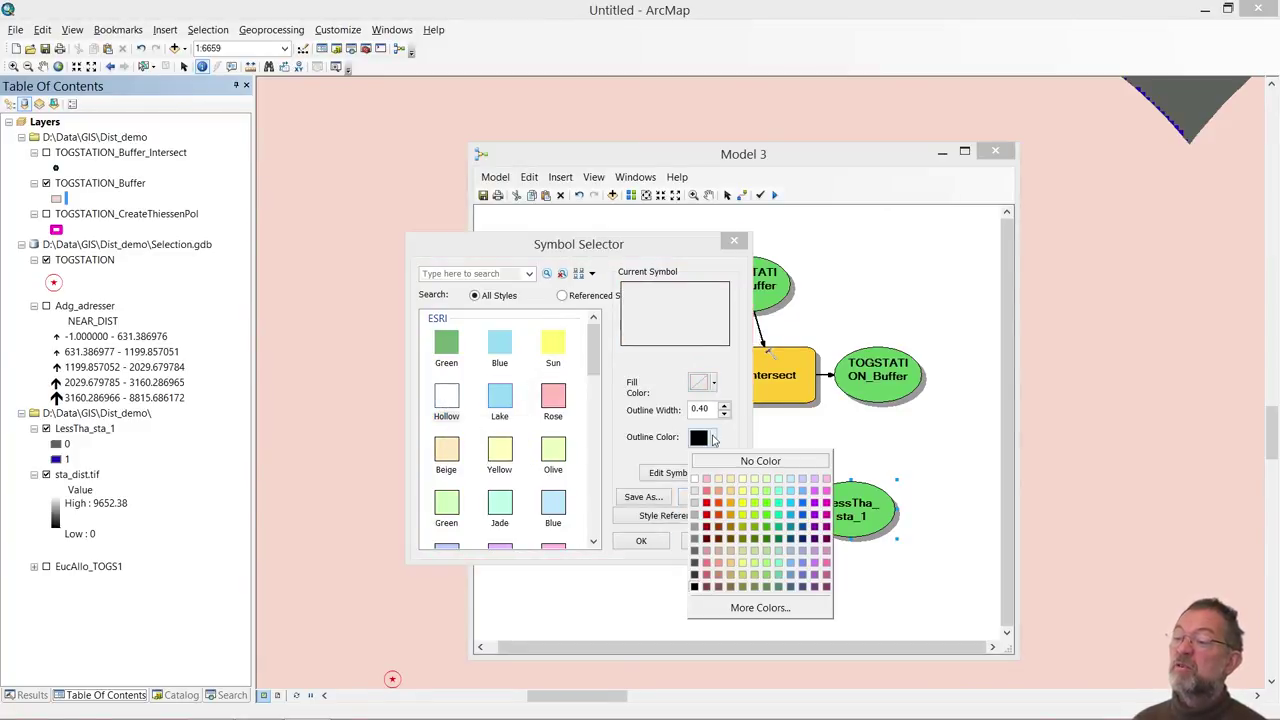
left_click(826, 502)
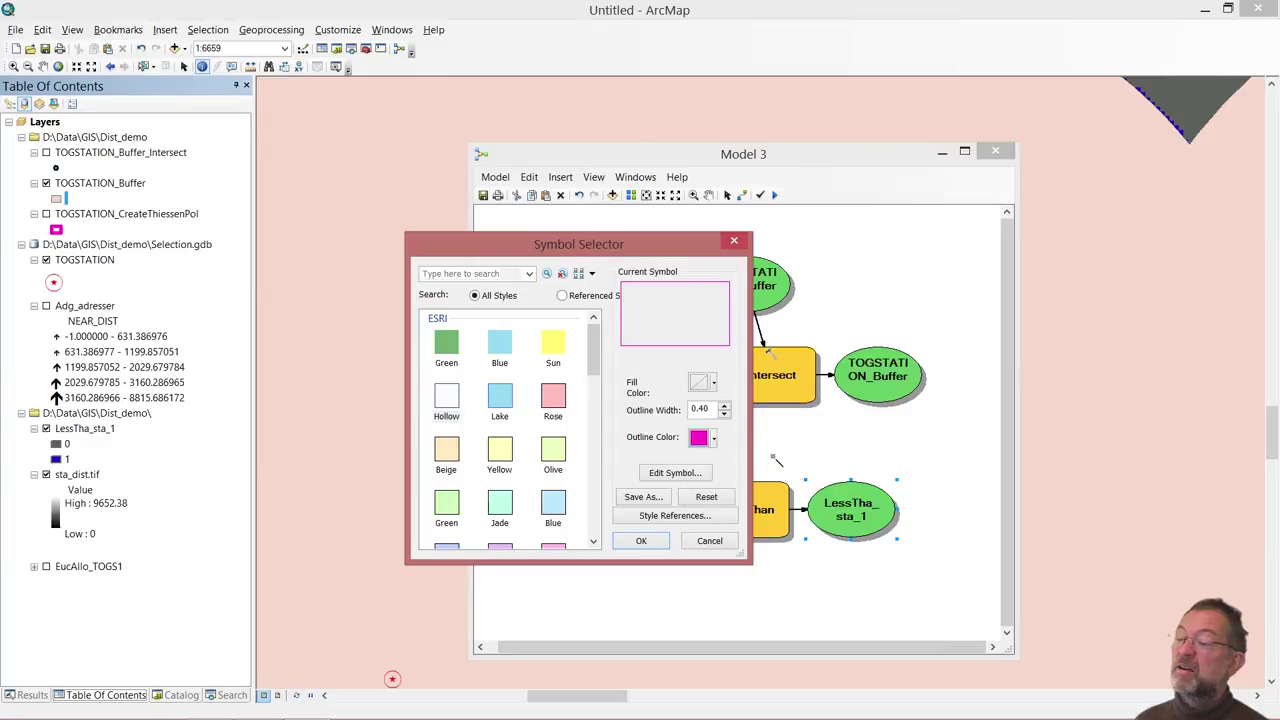
left_click(725, 406)
left_click(725, 406)
left_click(725, 406)
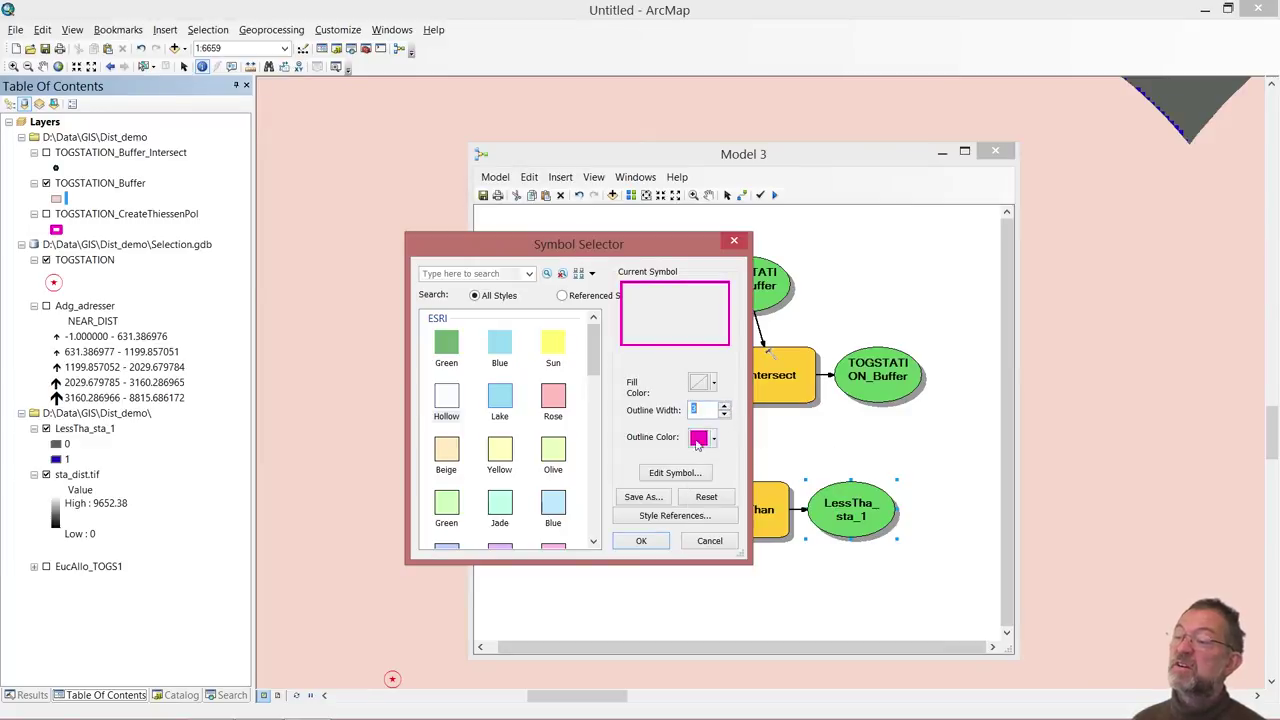
left_click(641, 541)
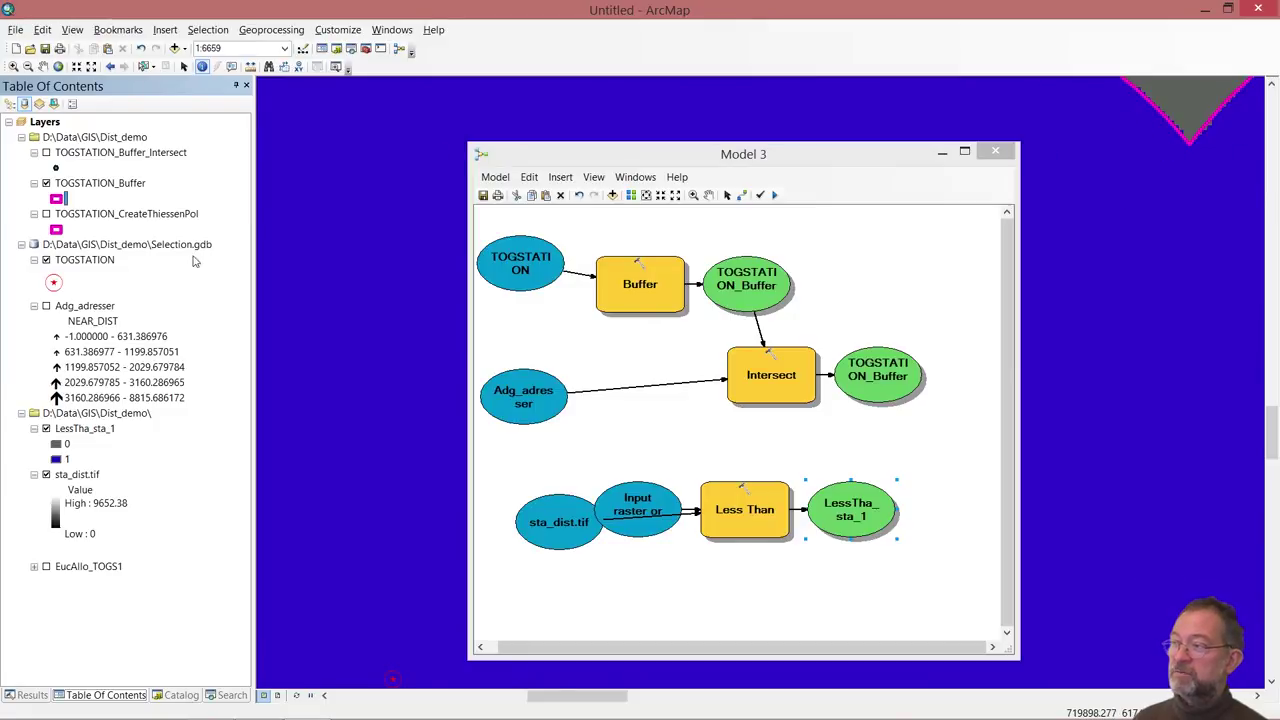
Step: Zoom to the TOGSTATION_Buffer layer and drag Model 3 left to reveal the buffers
left_click(131, 183)
right_click(131, 183)
mouse_move(239, 455)
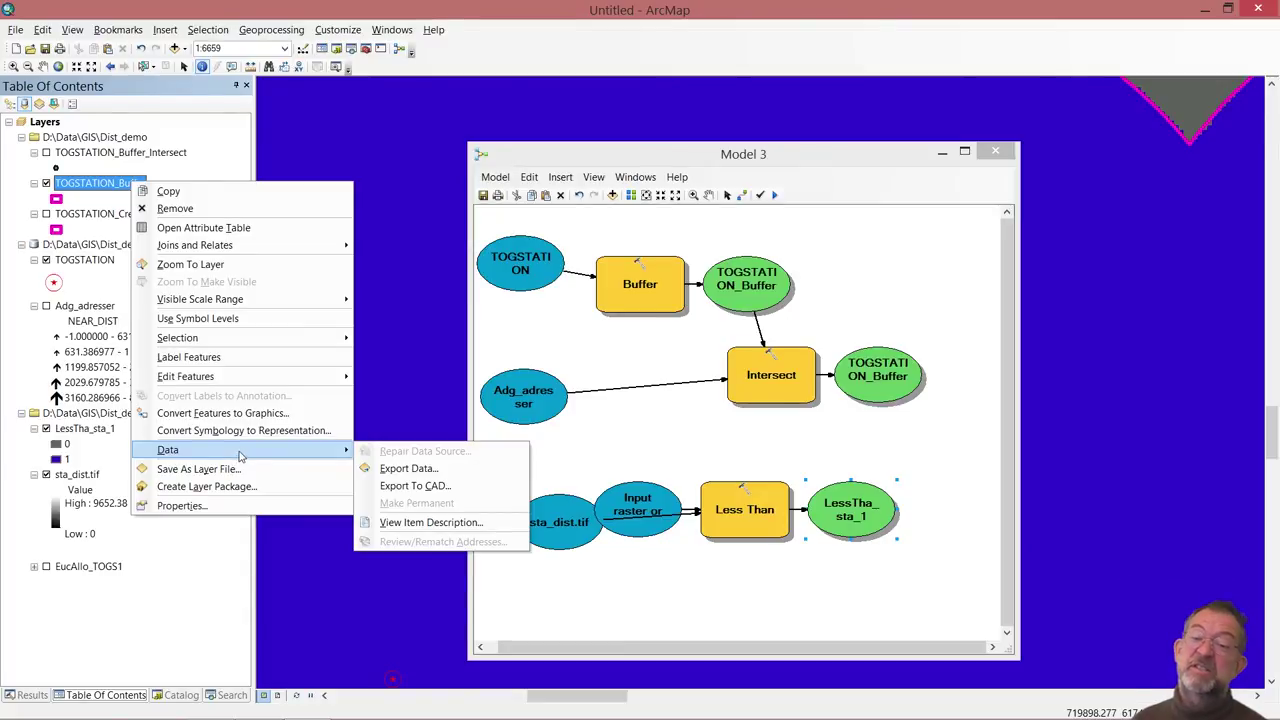
left_click(255, 266)
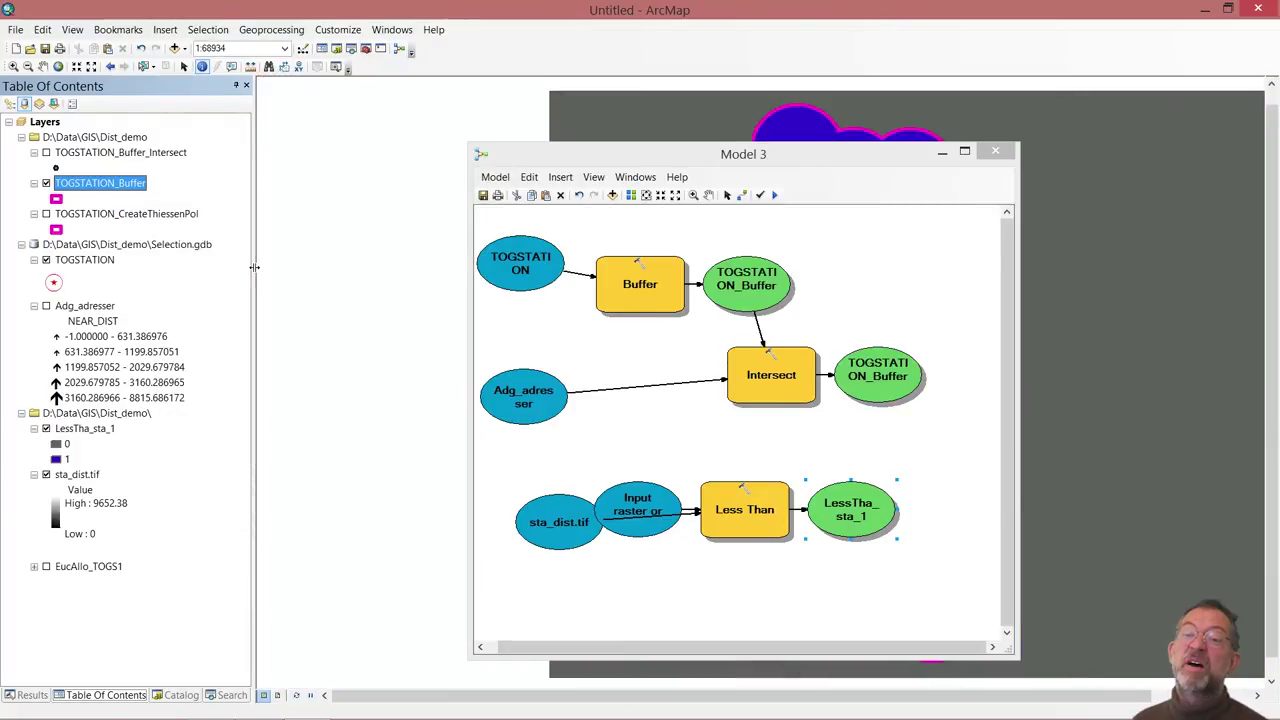
left_click_drag(900, 152, 439, 72)
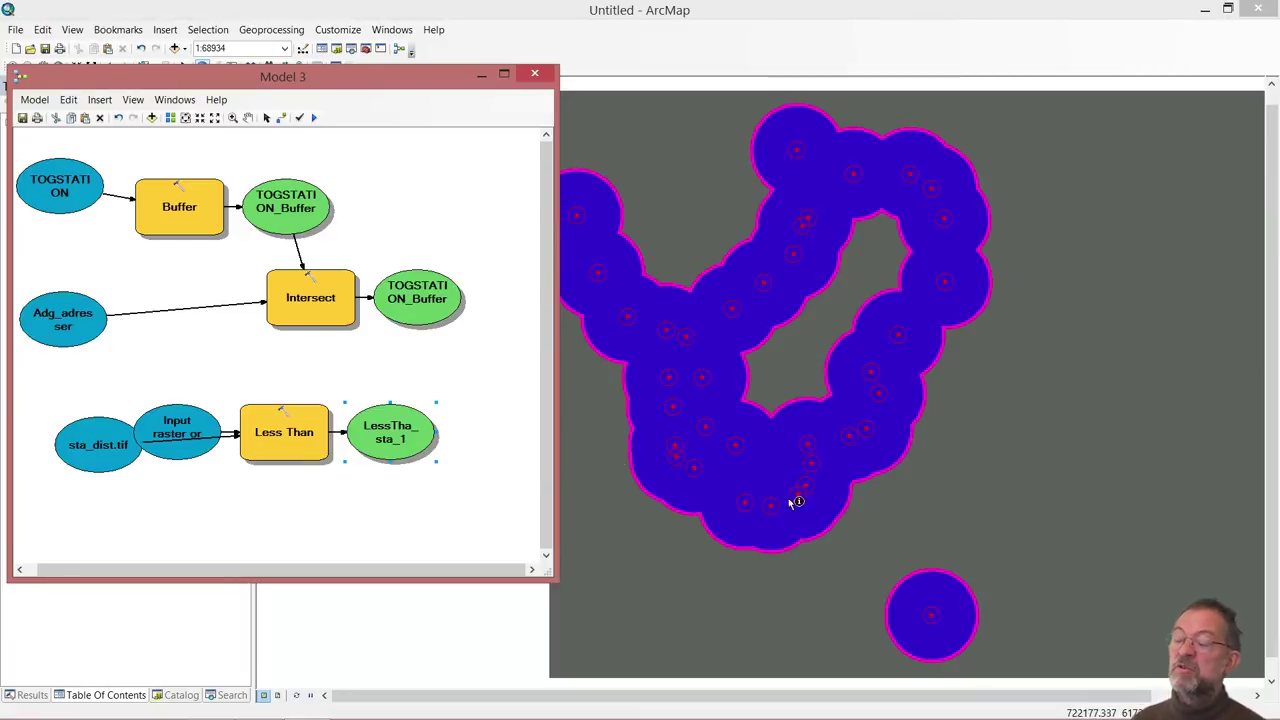
Step: Zoom in on a buffer edge to compare the stepped raster cells with the magenta outline
left_click_drag(277, 77, 471, 94)
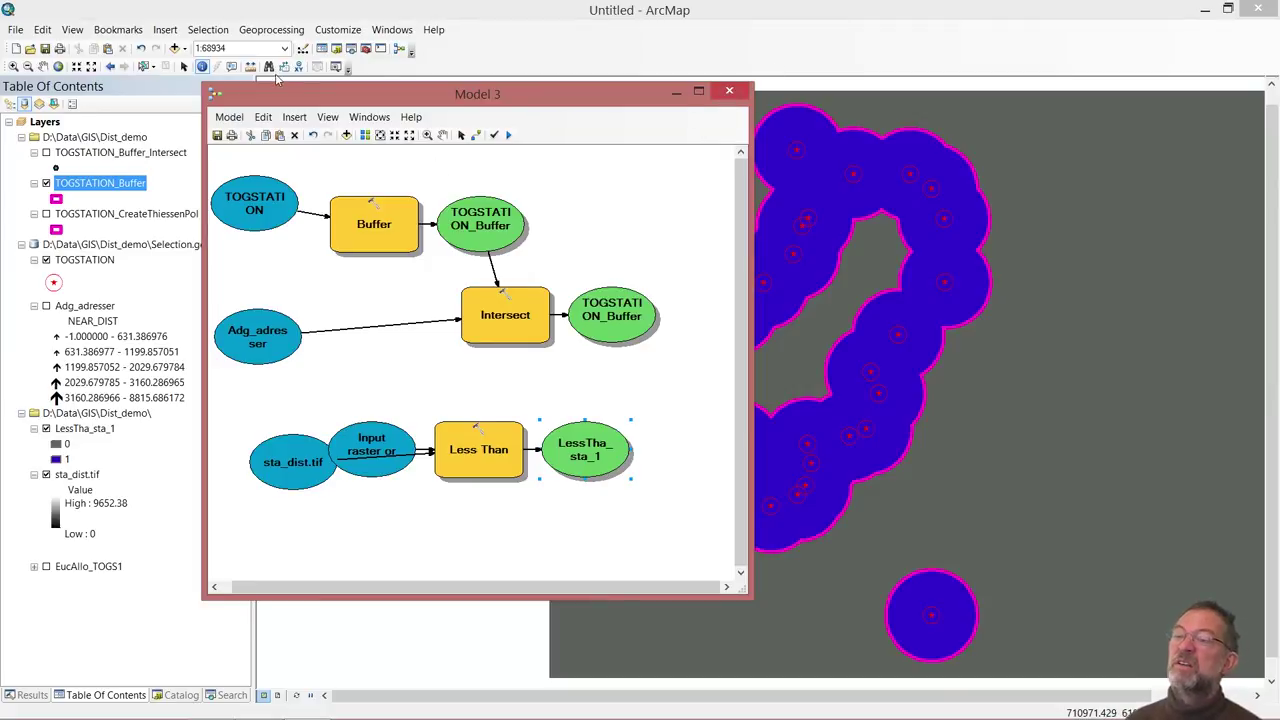
left_click(14, 66)
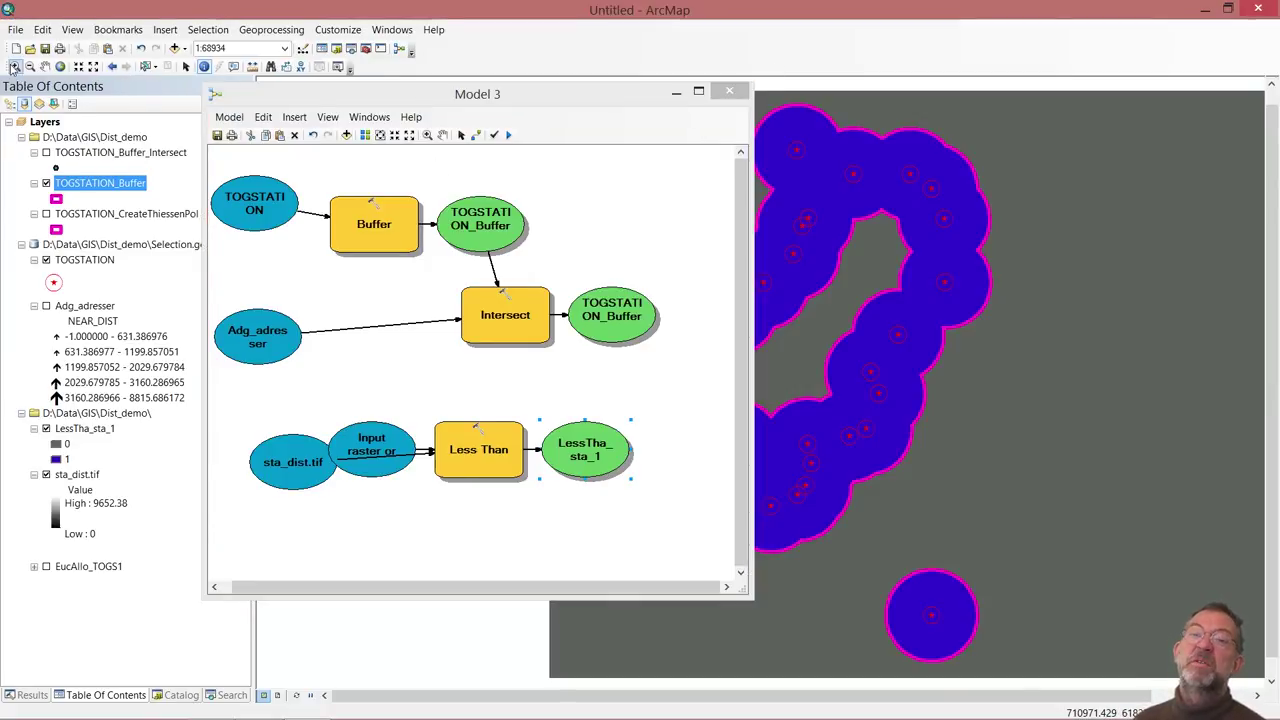
left_click_drag(843, 467, 875, 501)
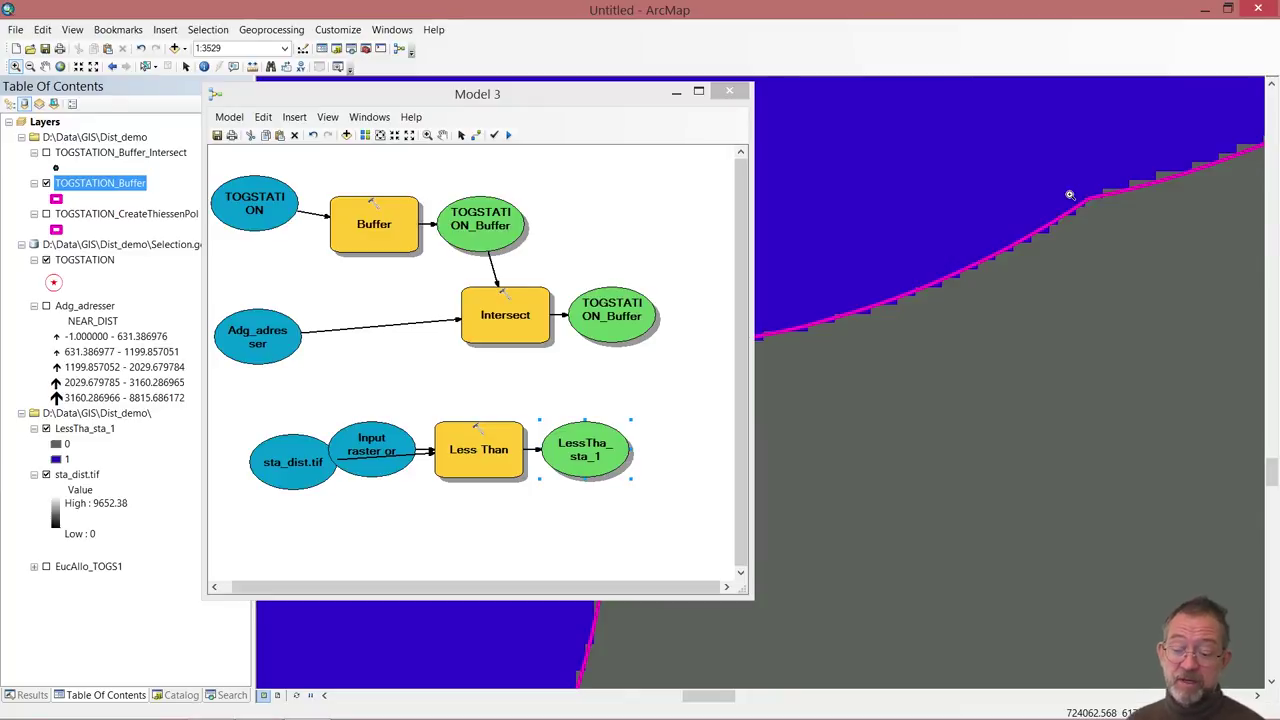
key("alt+Tab")
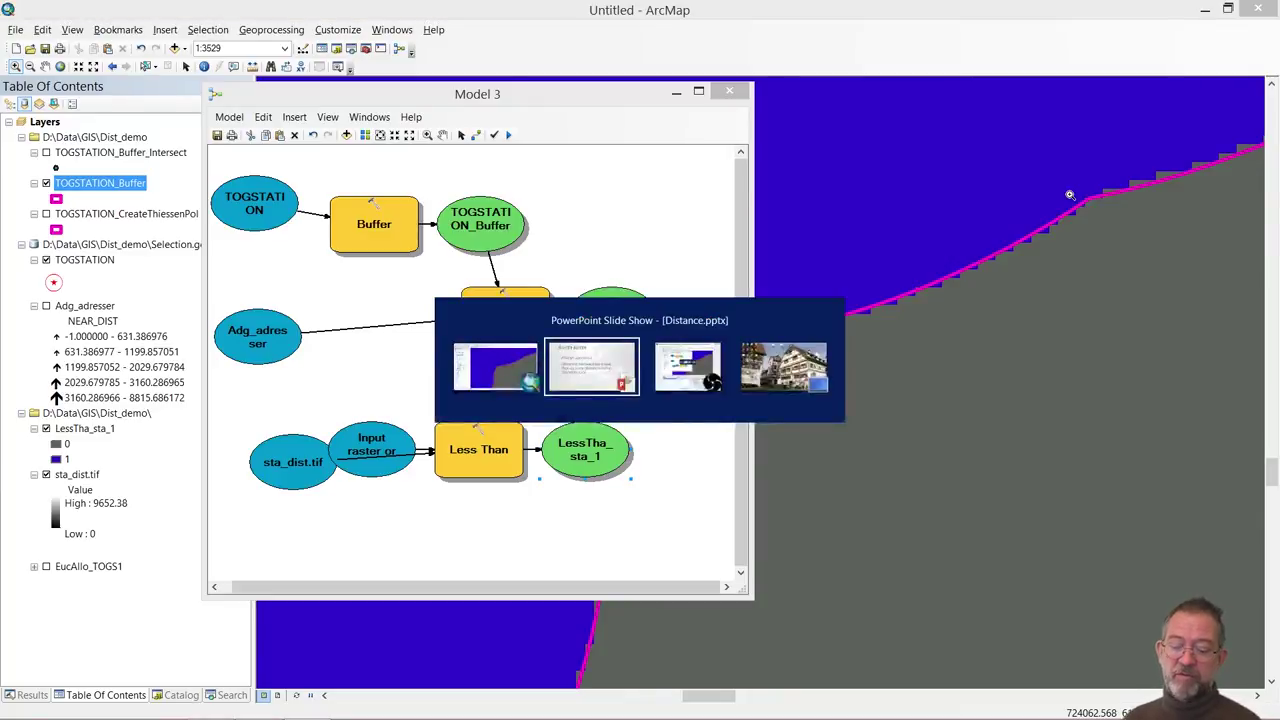